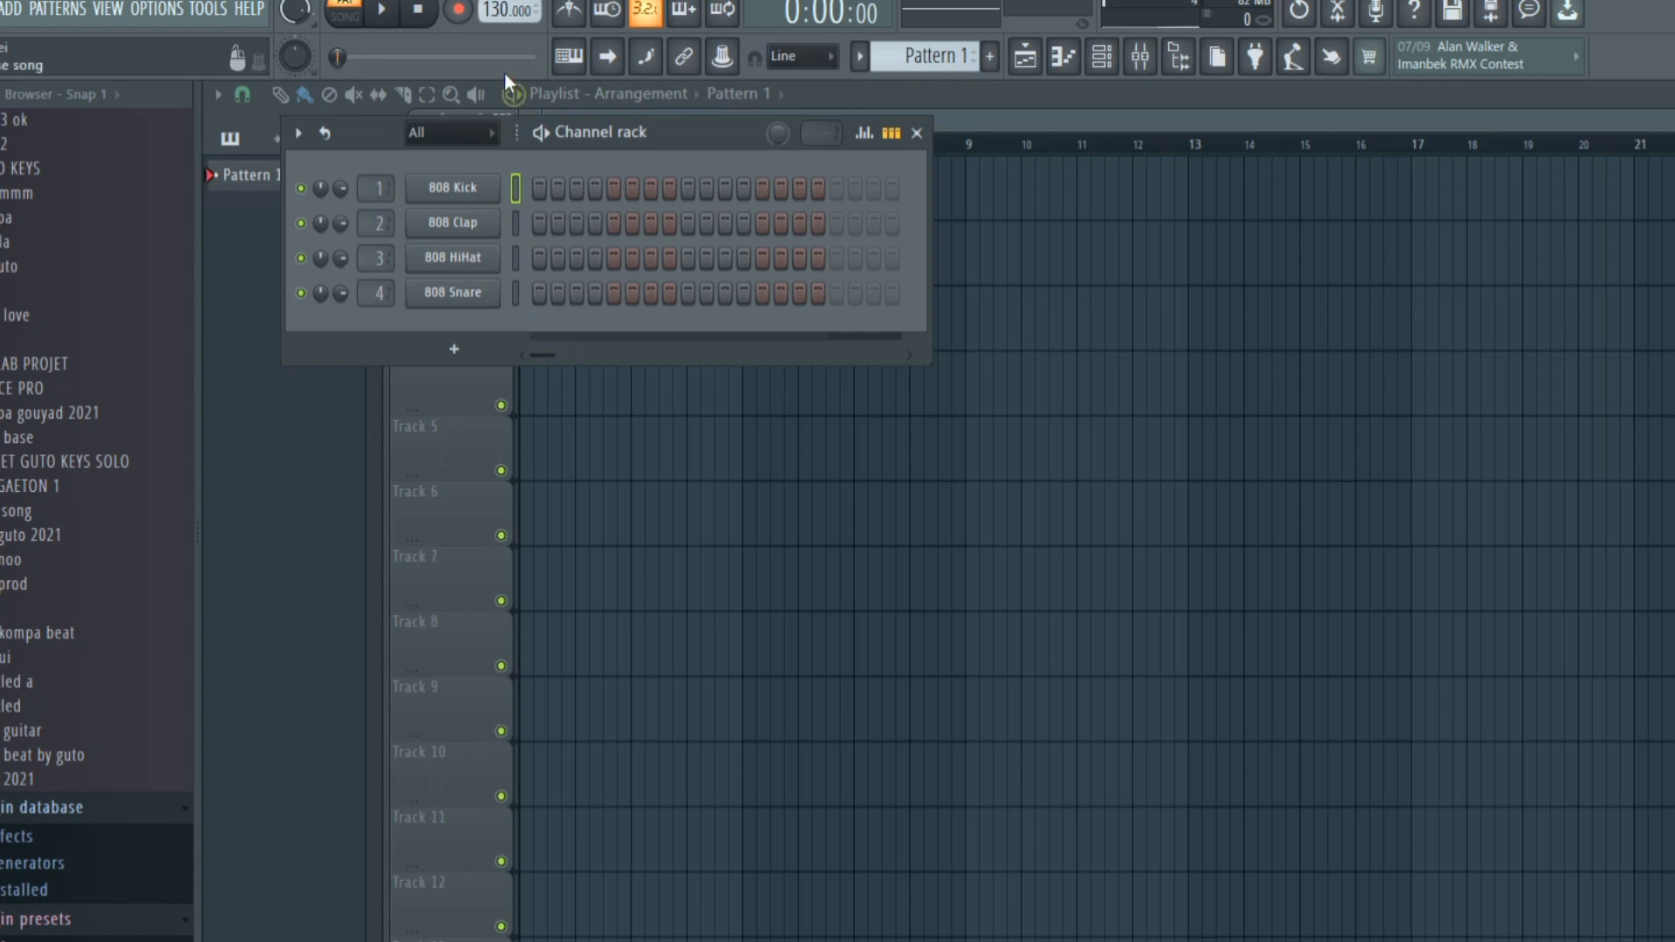
Set the project tempo to 84 BPM, then turn on the metronome and play it to hear the speed
right_click(495, 13)
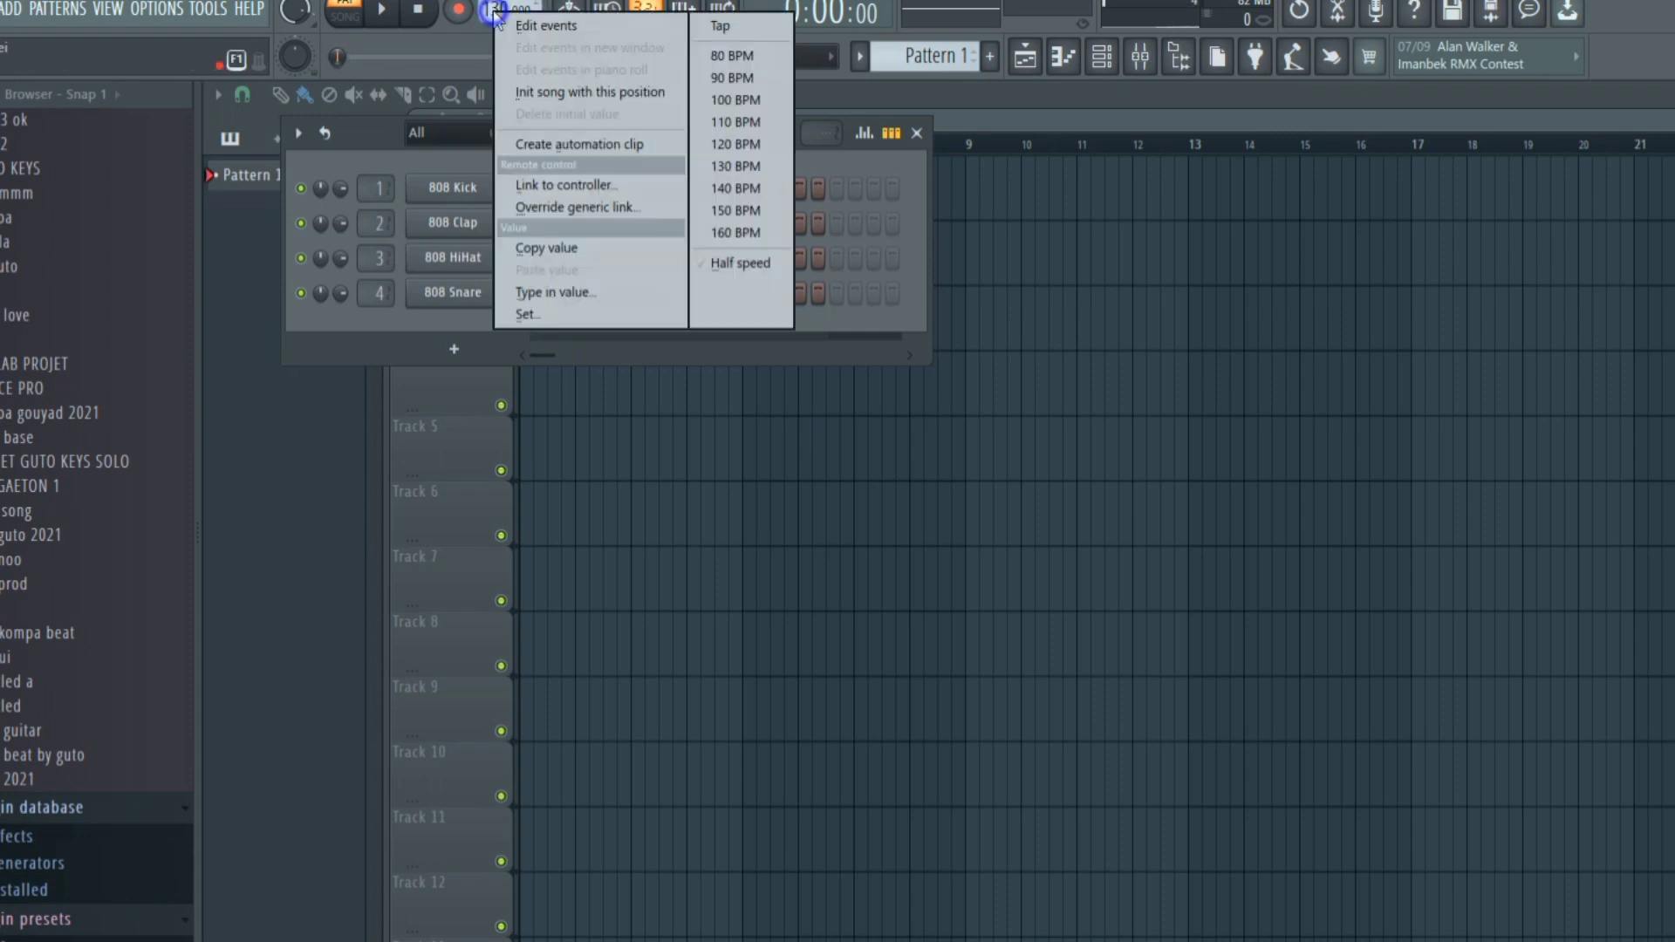
click(724, 55)
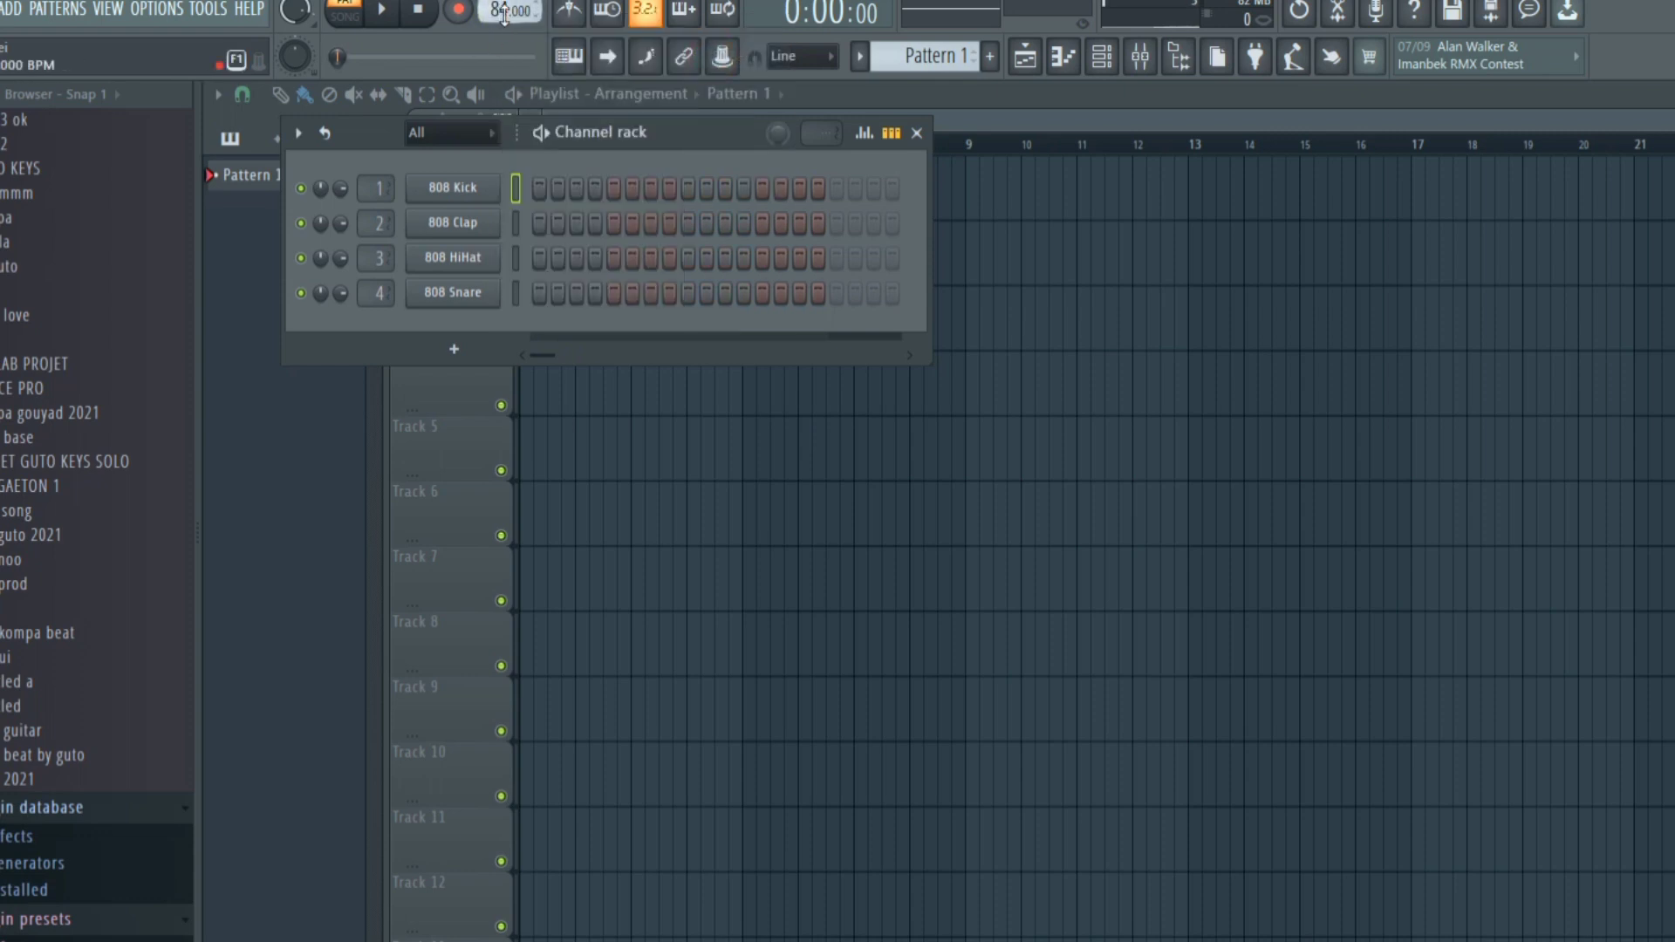
click(576, 10)
key(space)
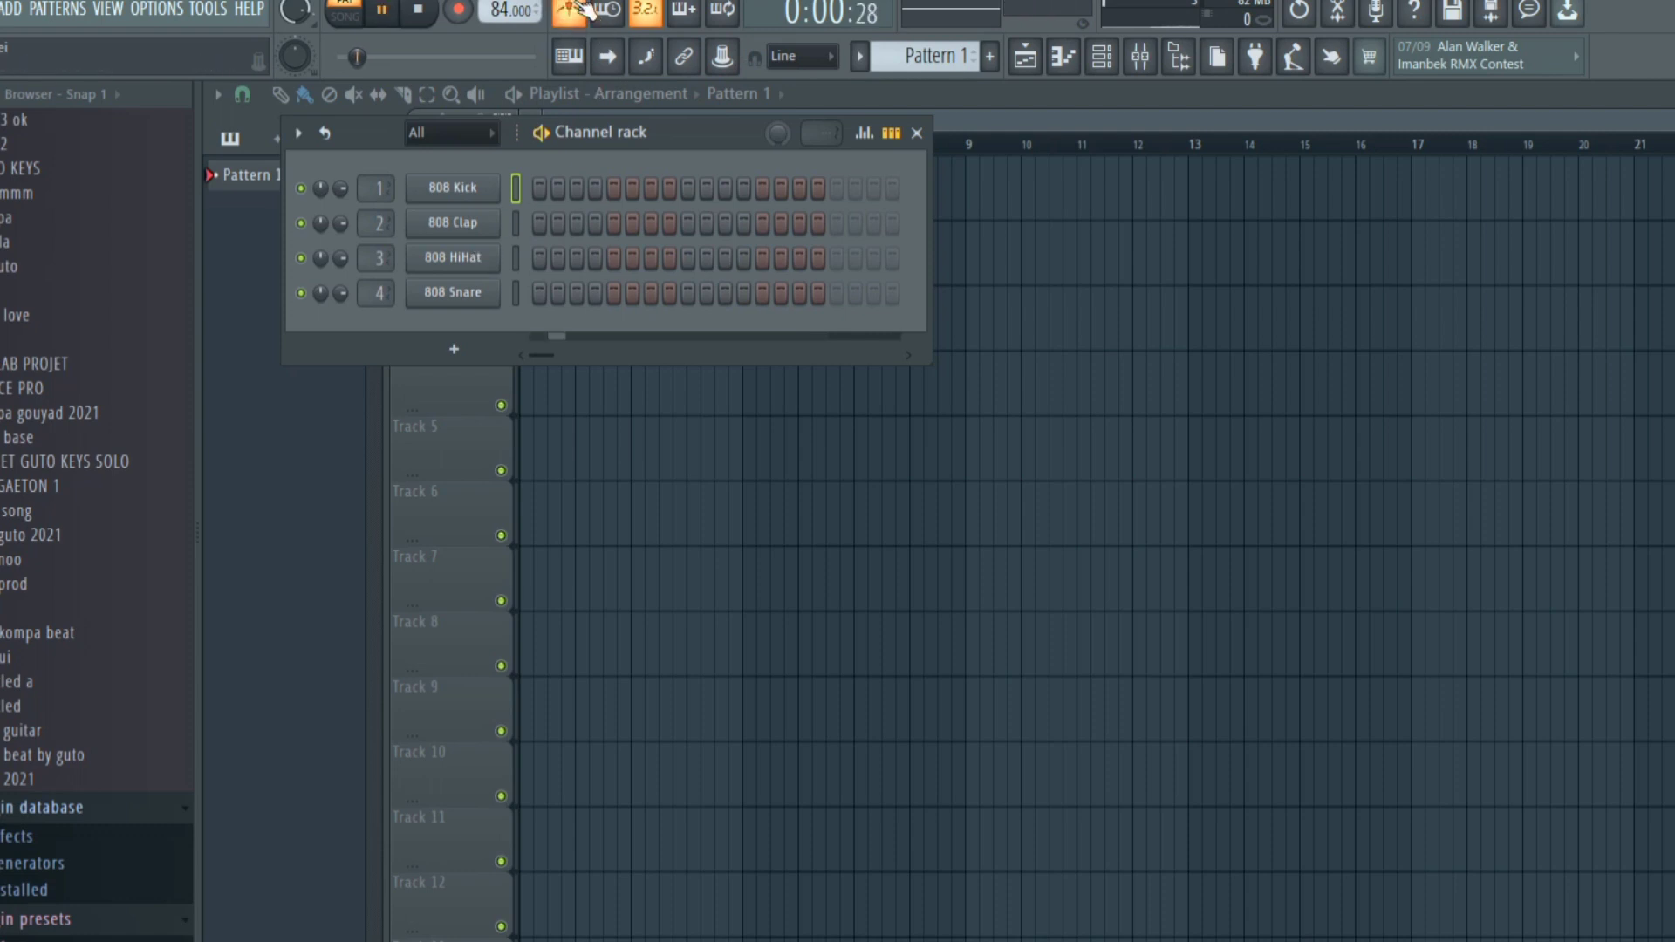
key(space)
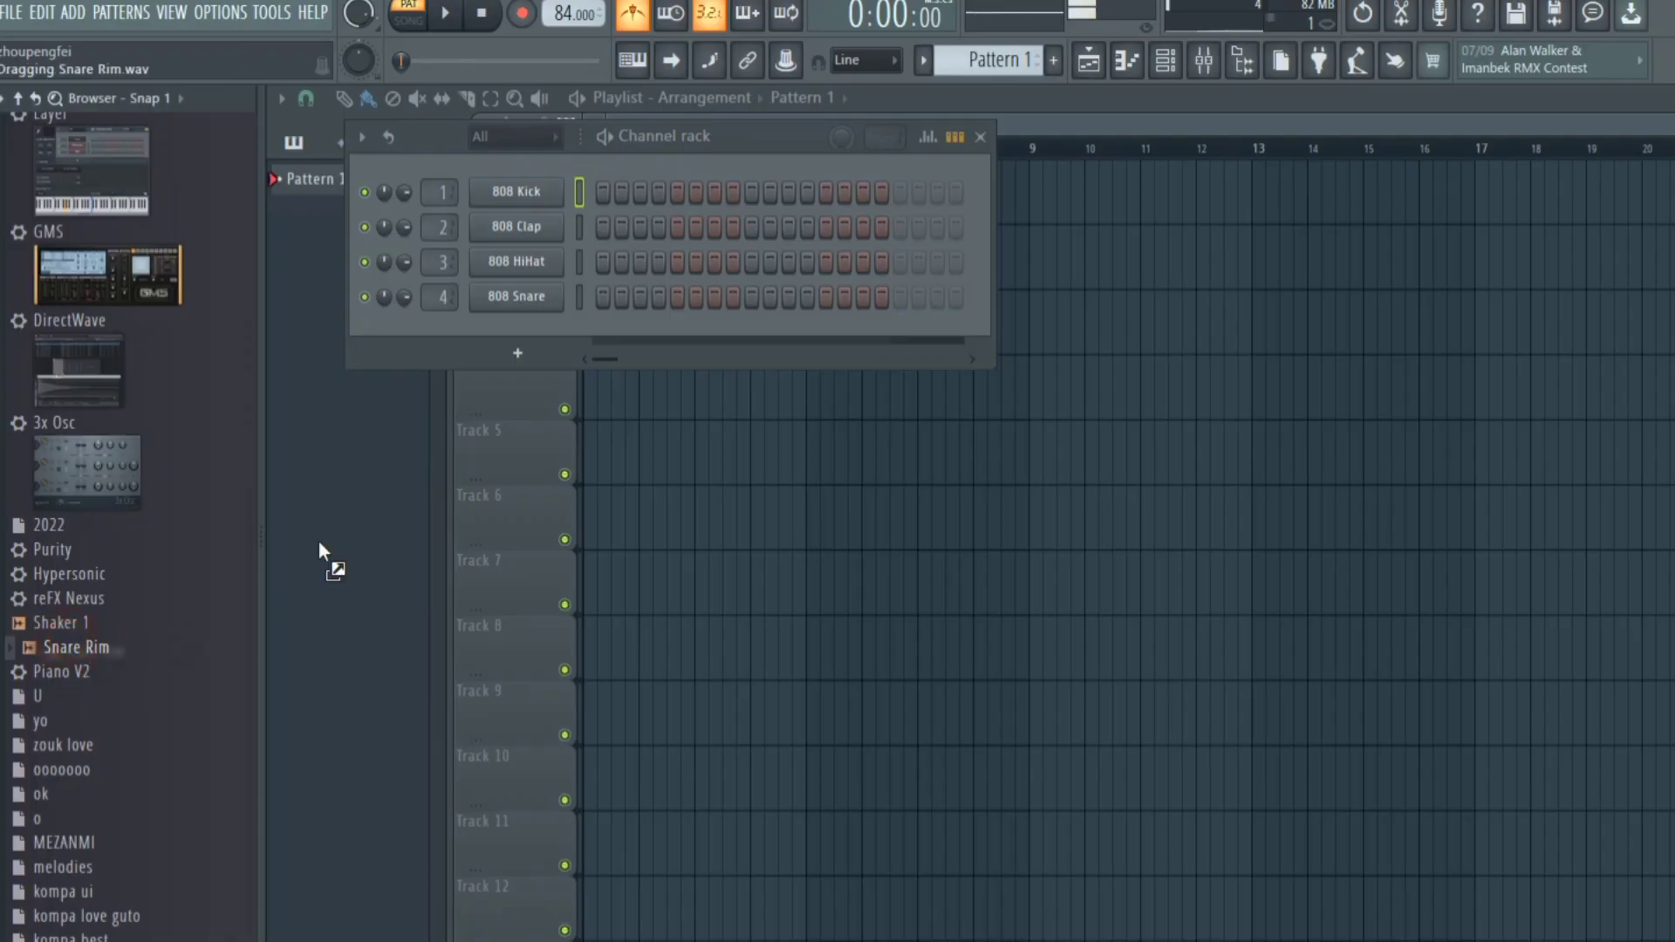
Add the Snare Rim sample as a new channel in the channel rack and show its piano roll
drag(265, 557, 534, 340)
right_click(543, 336)
click(587, 329)
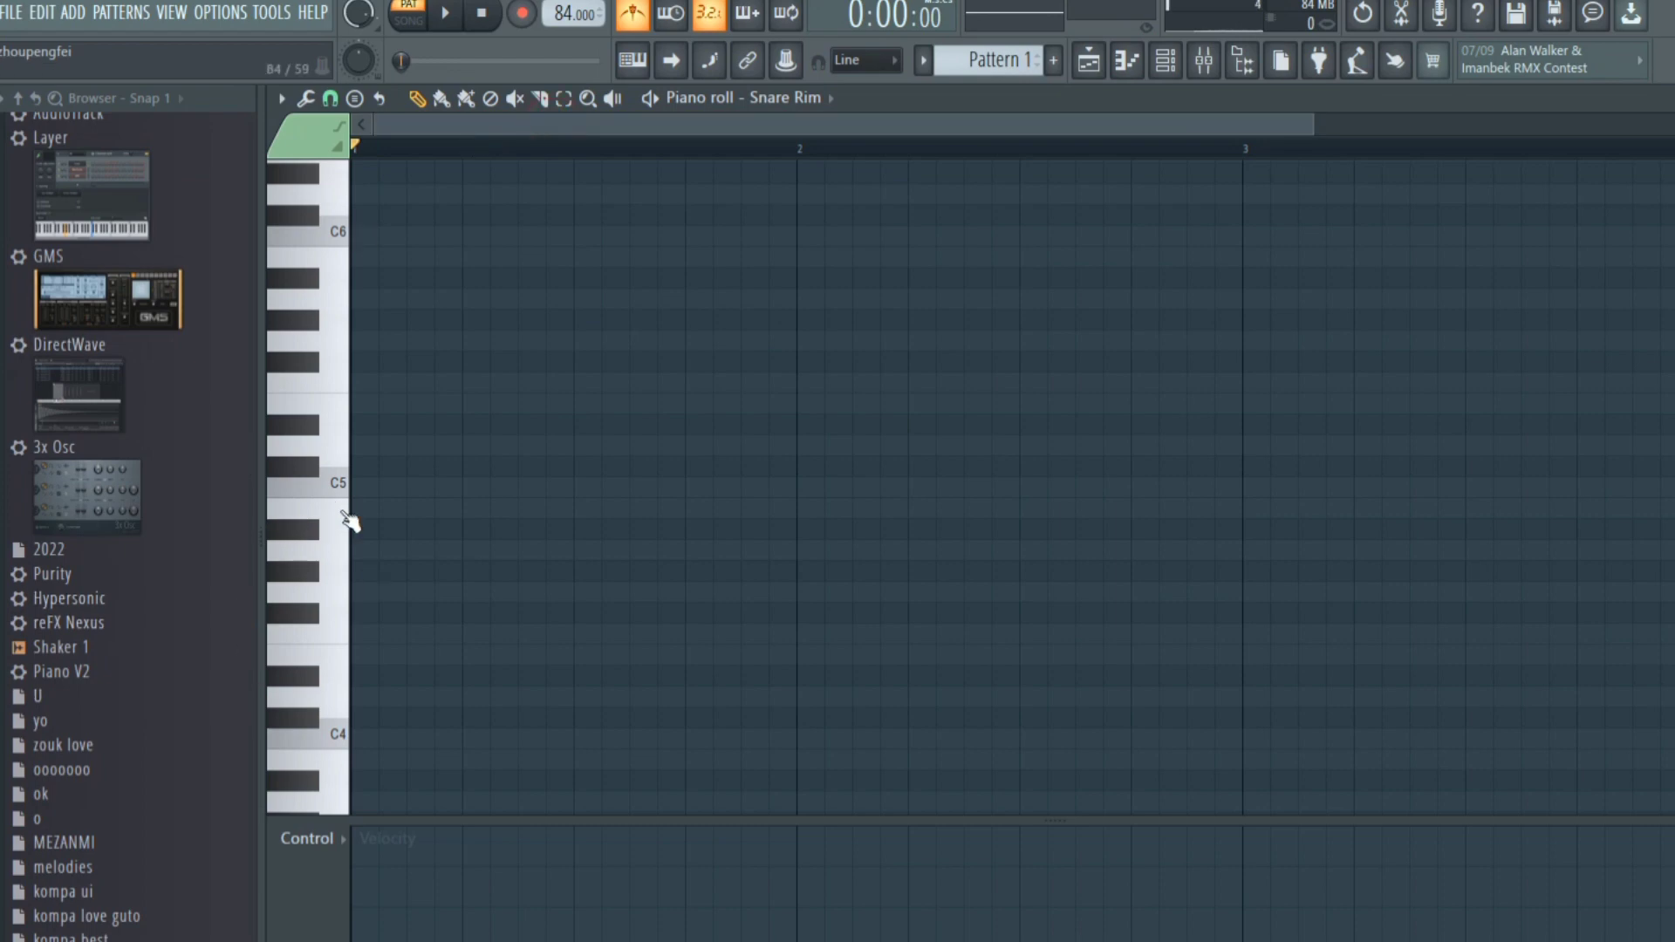
Enter one-step C5 rim notes on steps 1, 4 and 7 of bar 1 and play them, turning the metronome off
click(370, 487)
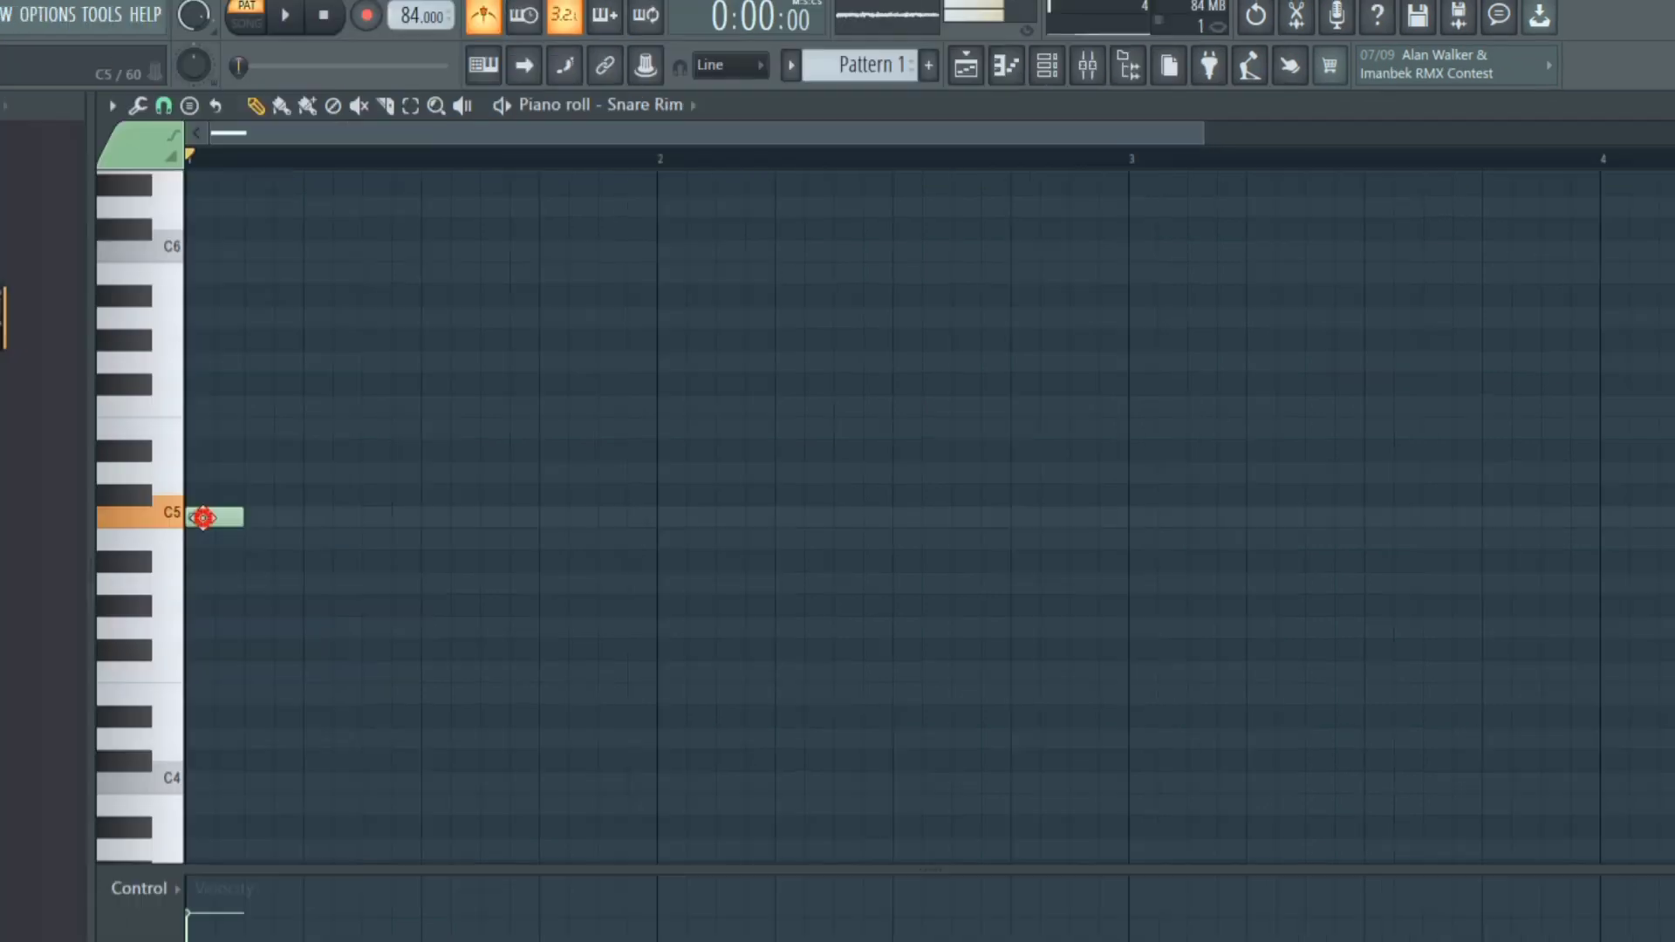
drag(235, 519, 214, 519)
click(288, 518)
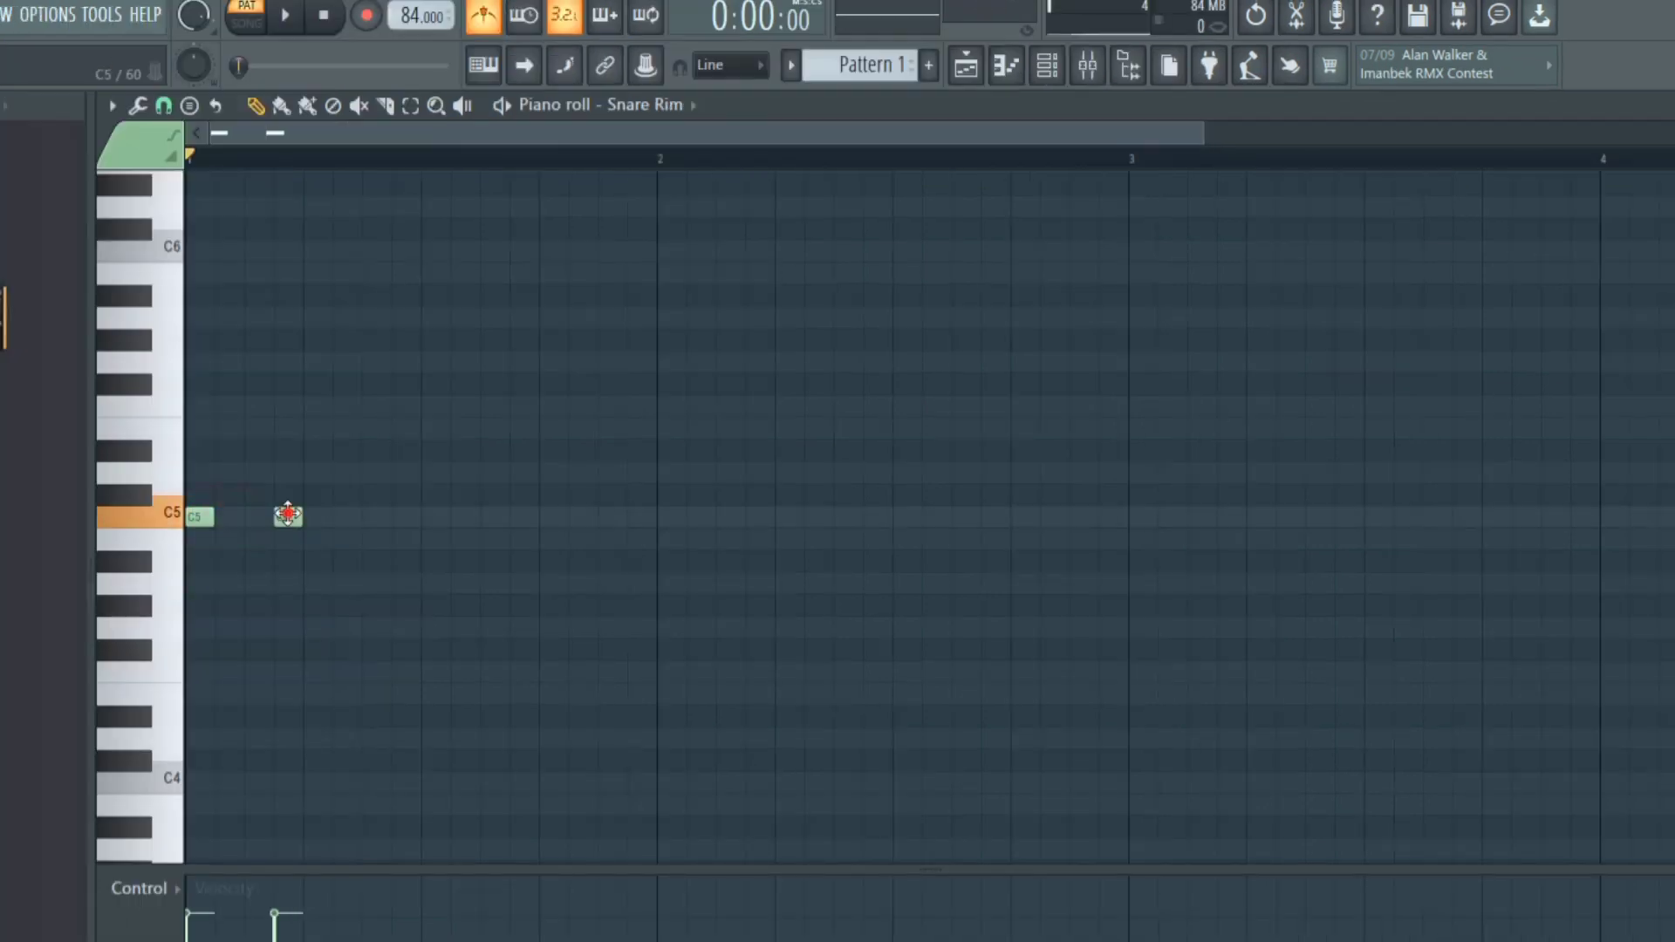
click(376, 517)
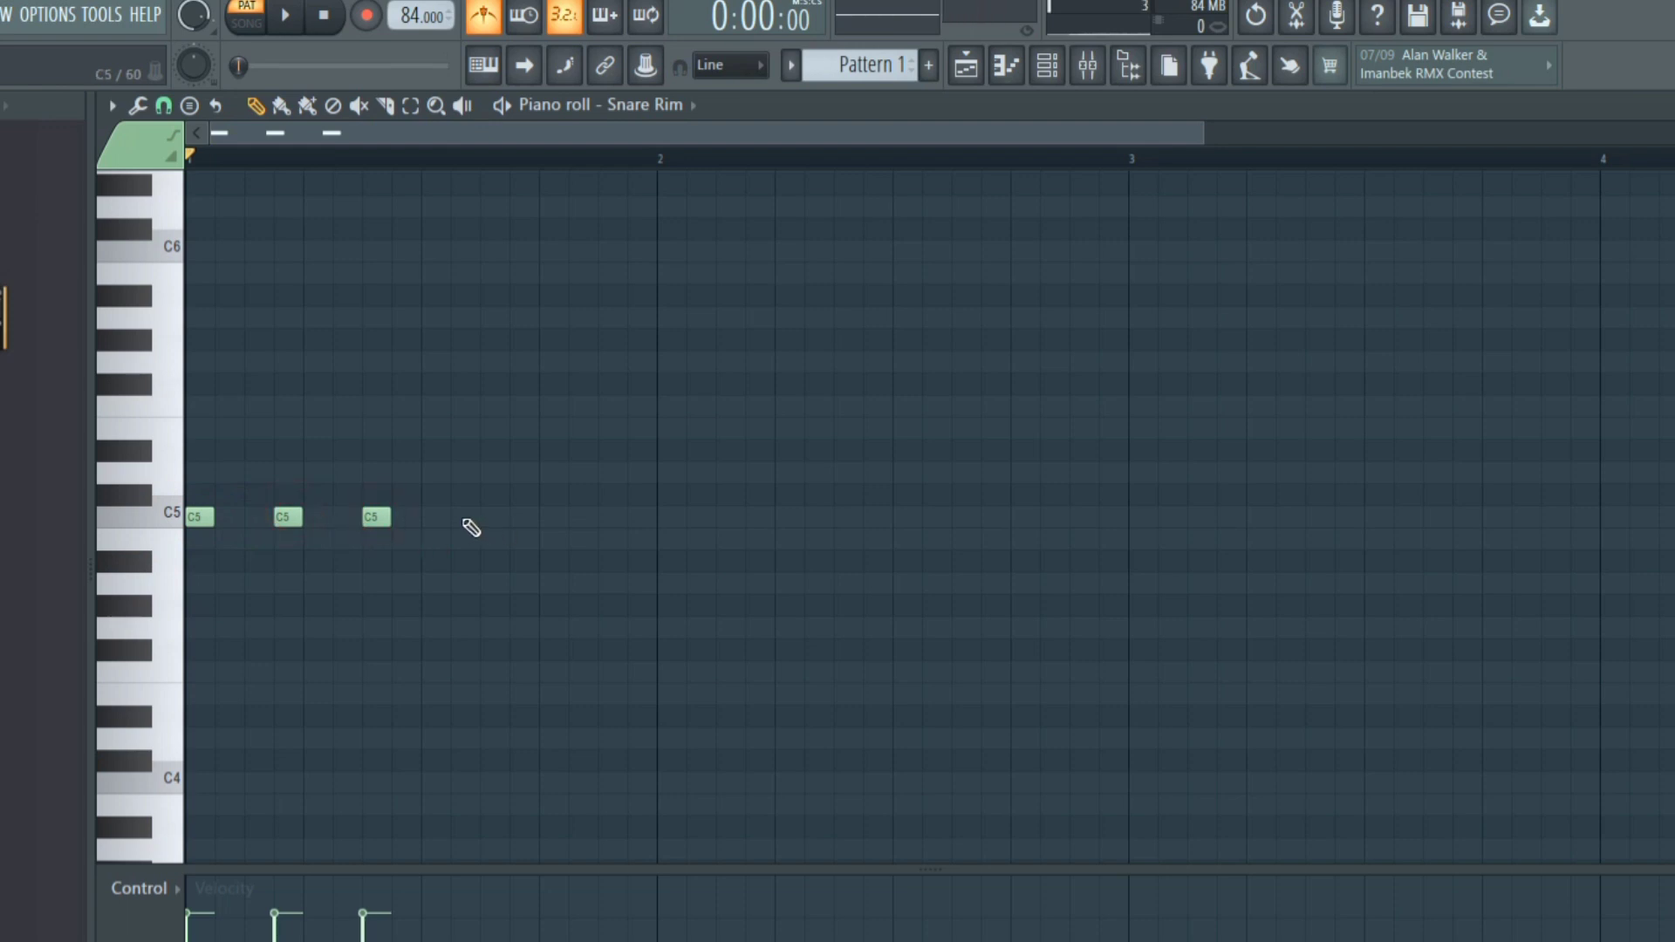
key(space)
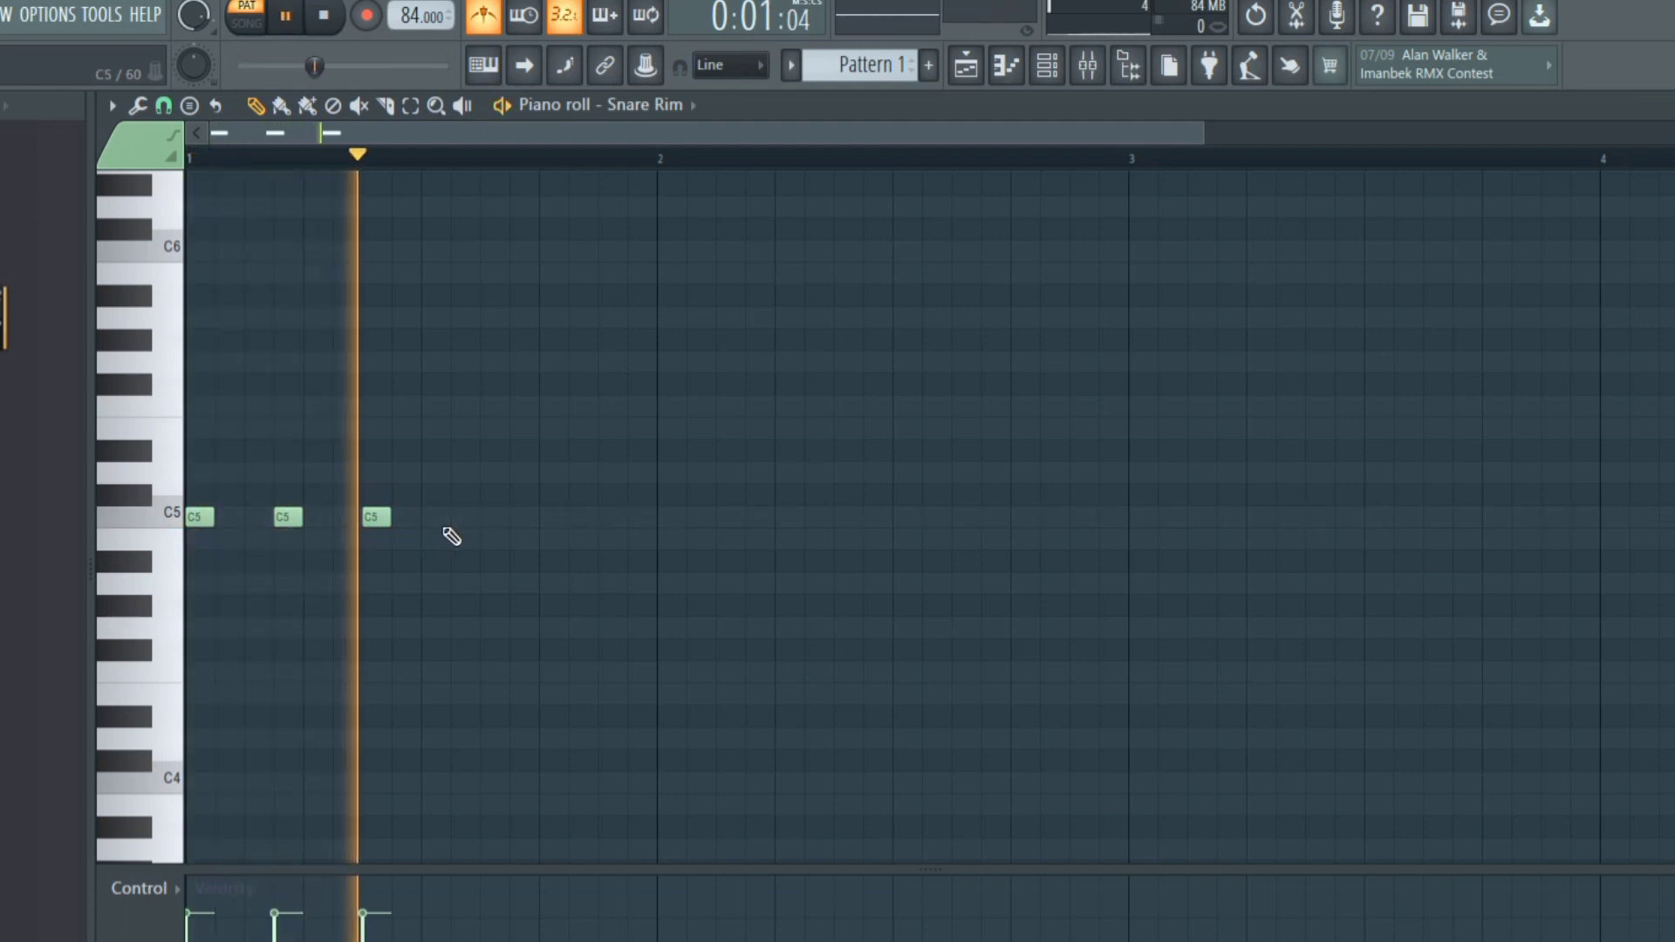
key(space)
key(space)
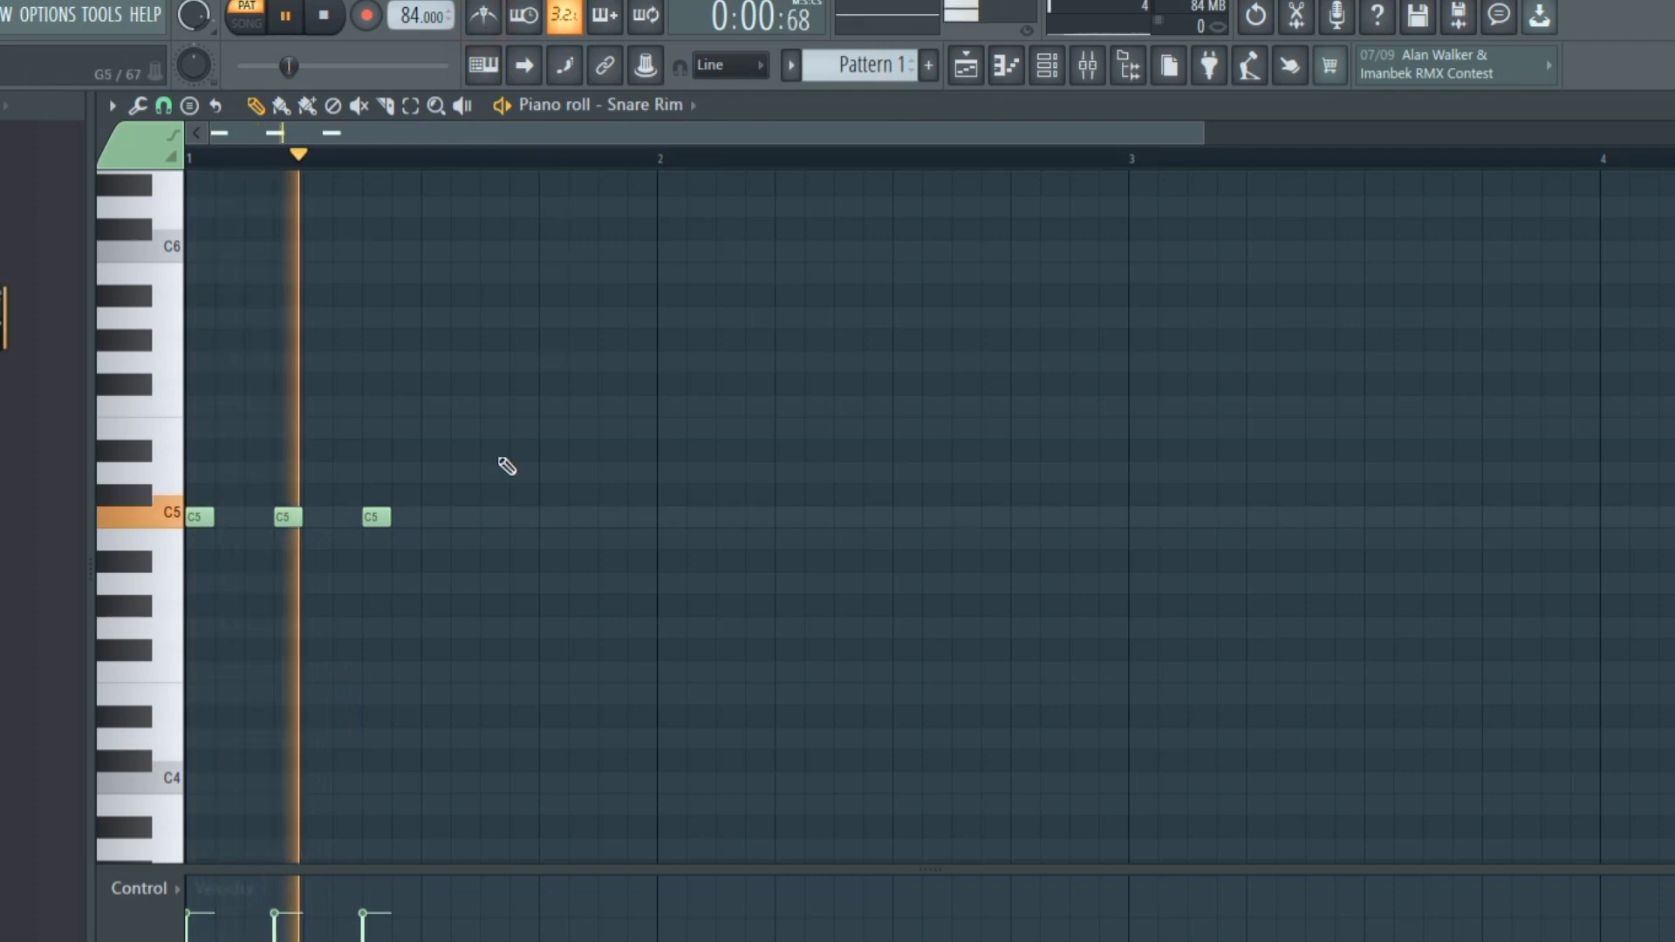
key(space)
Add three more C5 rim notes on steps 9, 12 and 15 of bar 1 and play the bar
click(435, 518)
click(524, 517)
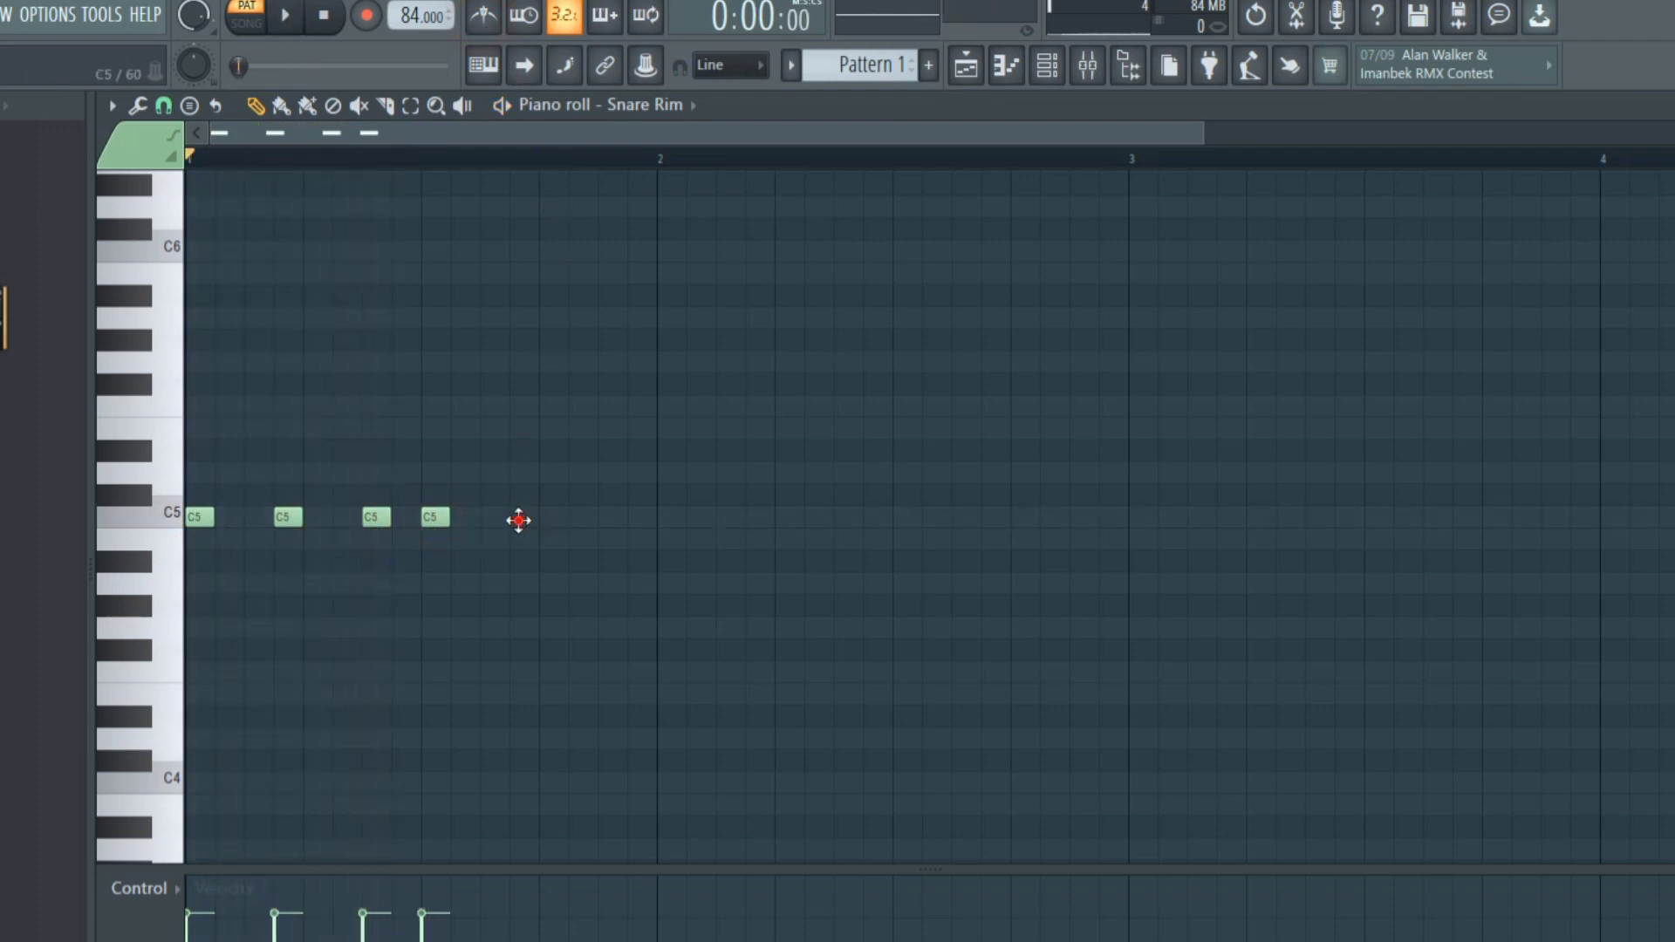
click(612, 519)
key(space)
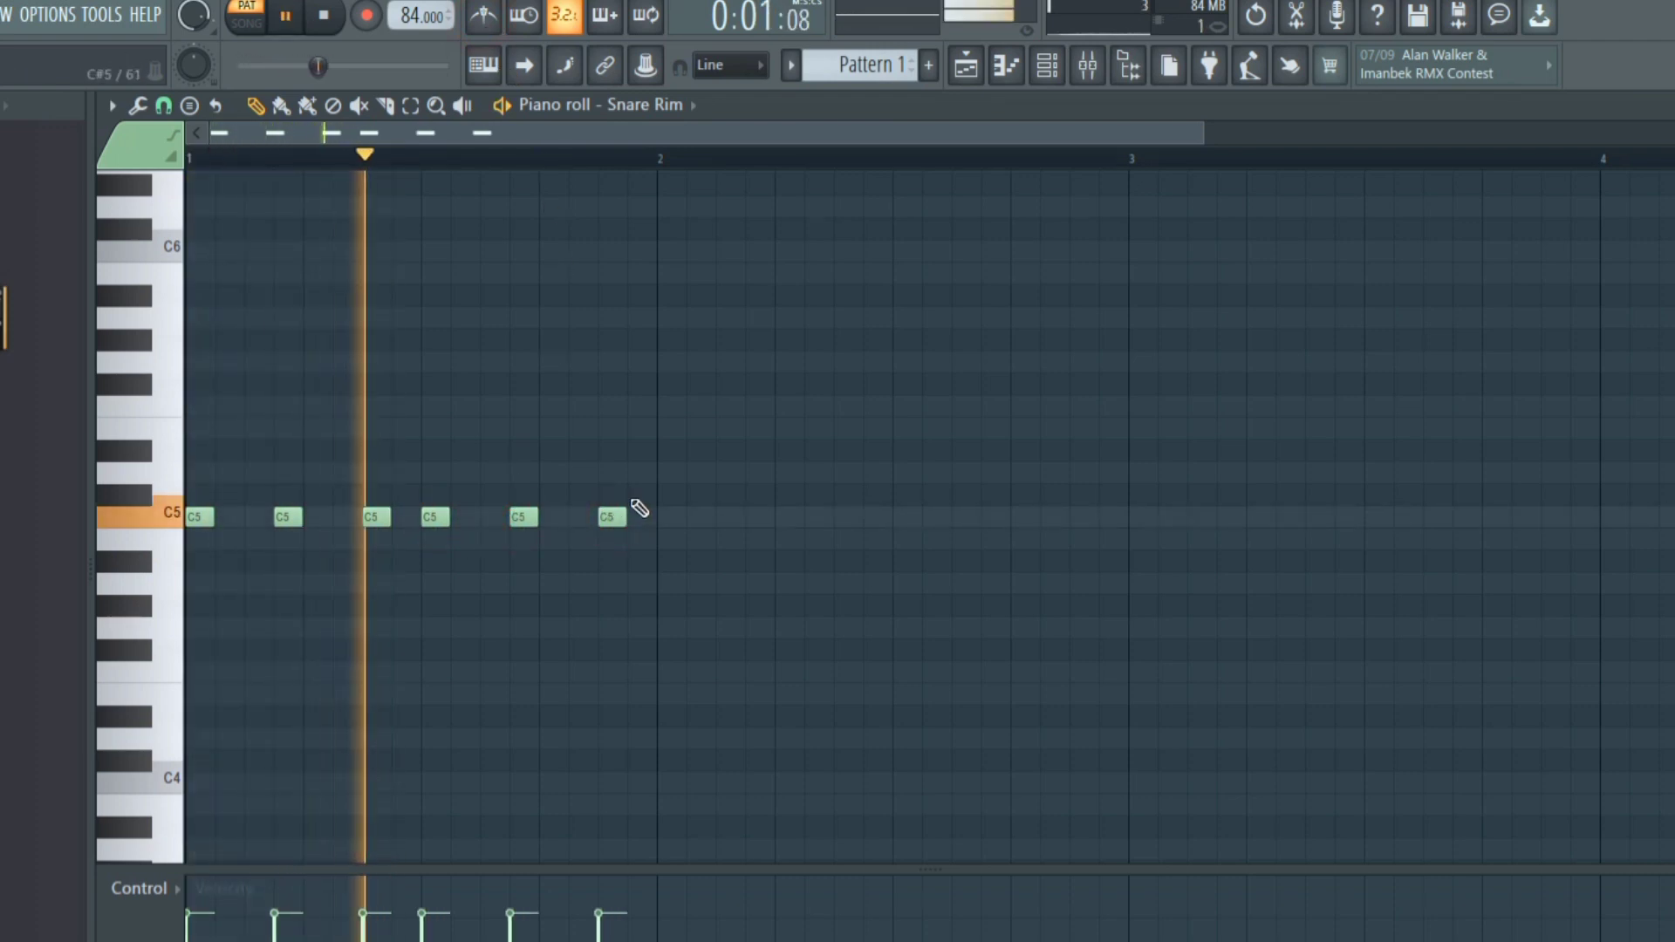
key(space)
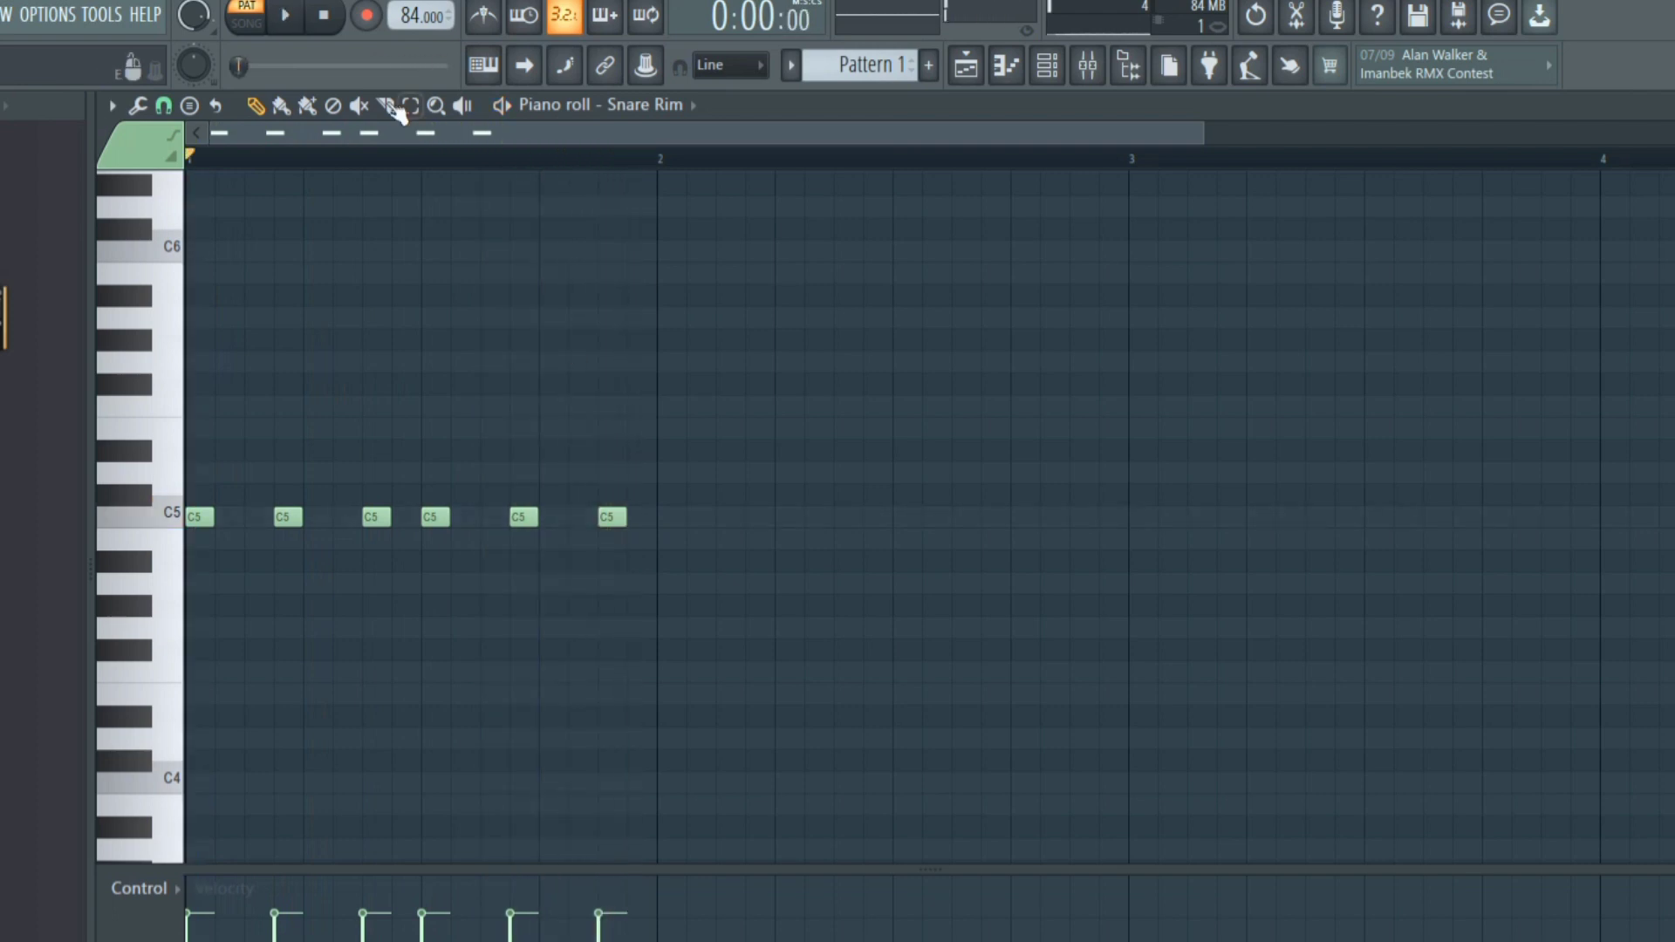
Select all of bar 1 and duplicate its rim notes three times to fill bars 2 to 4
click(410, 105)
drag(657, 158, 158, 353)
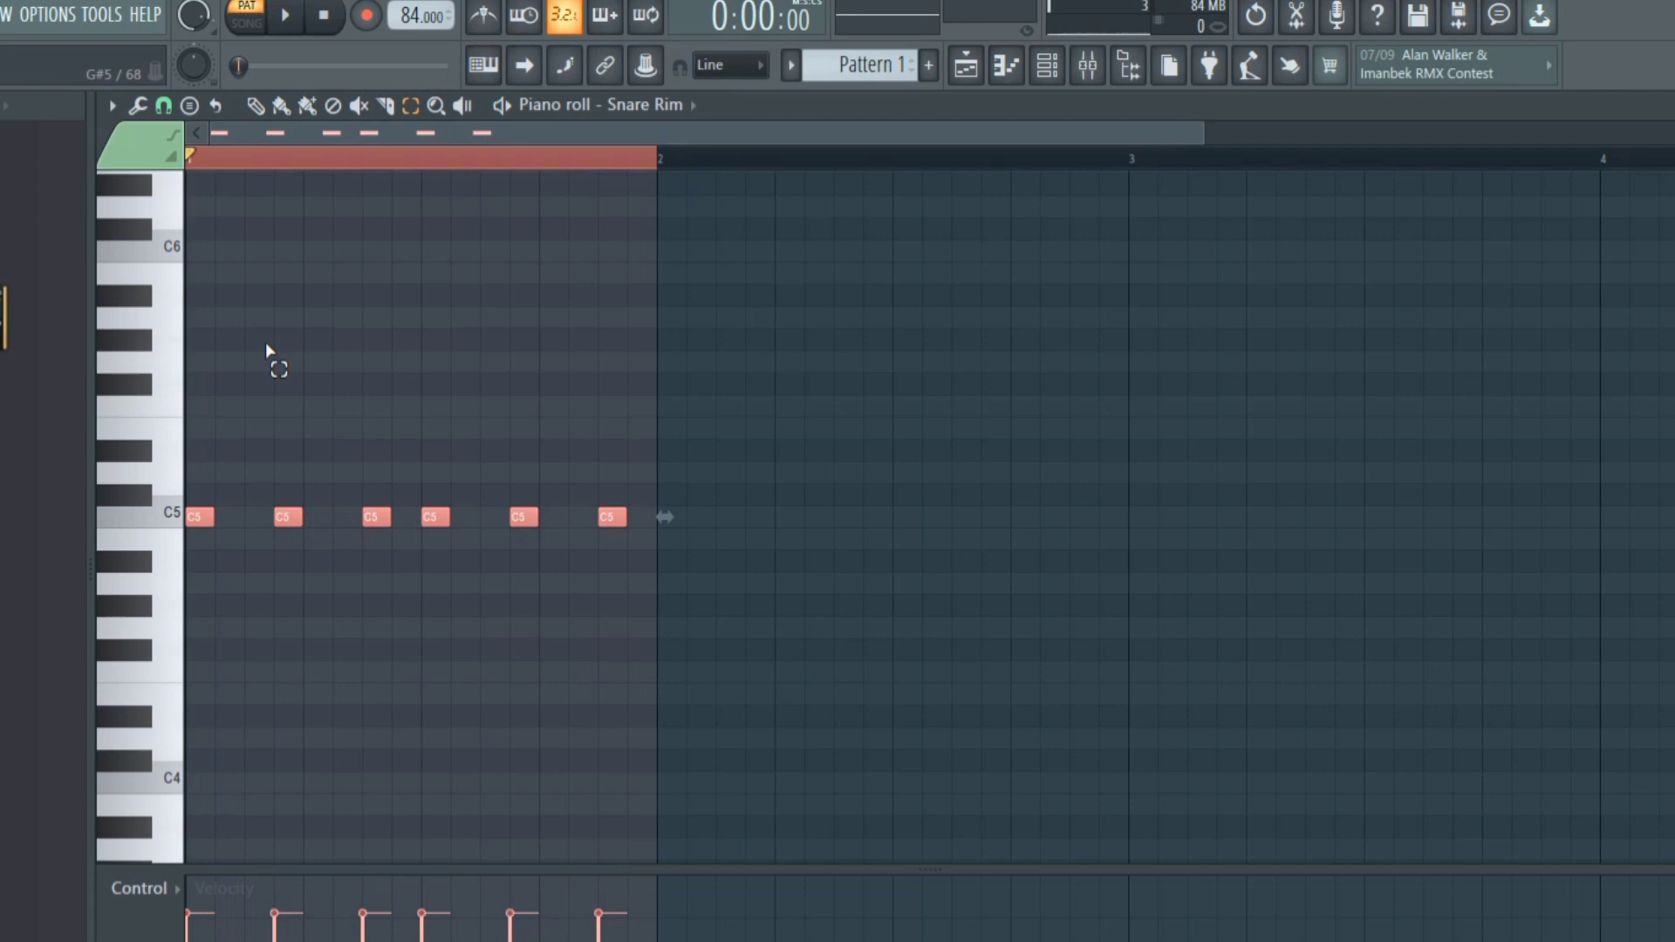
key(ctrl+b)
key(ctrl+b)
key(ctrl+b)
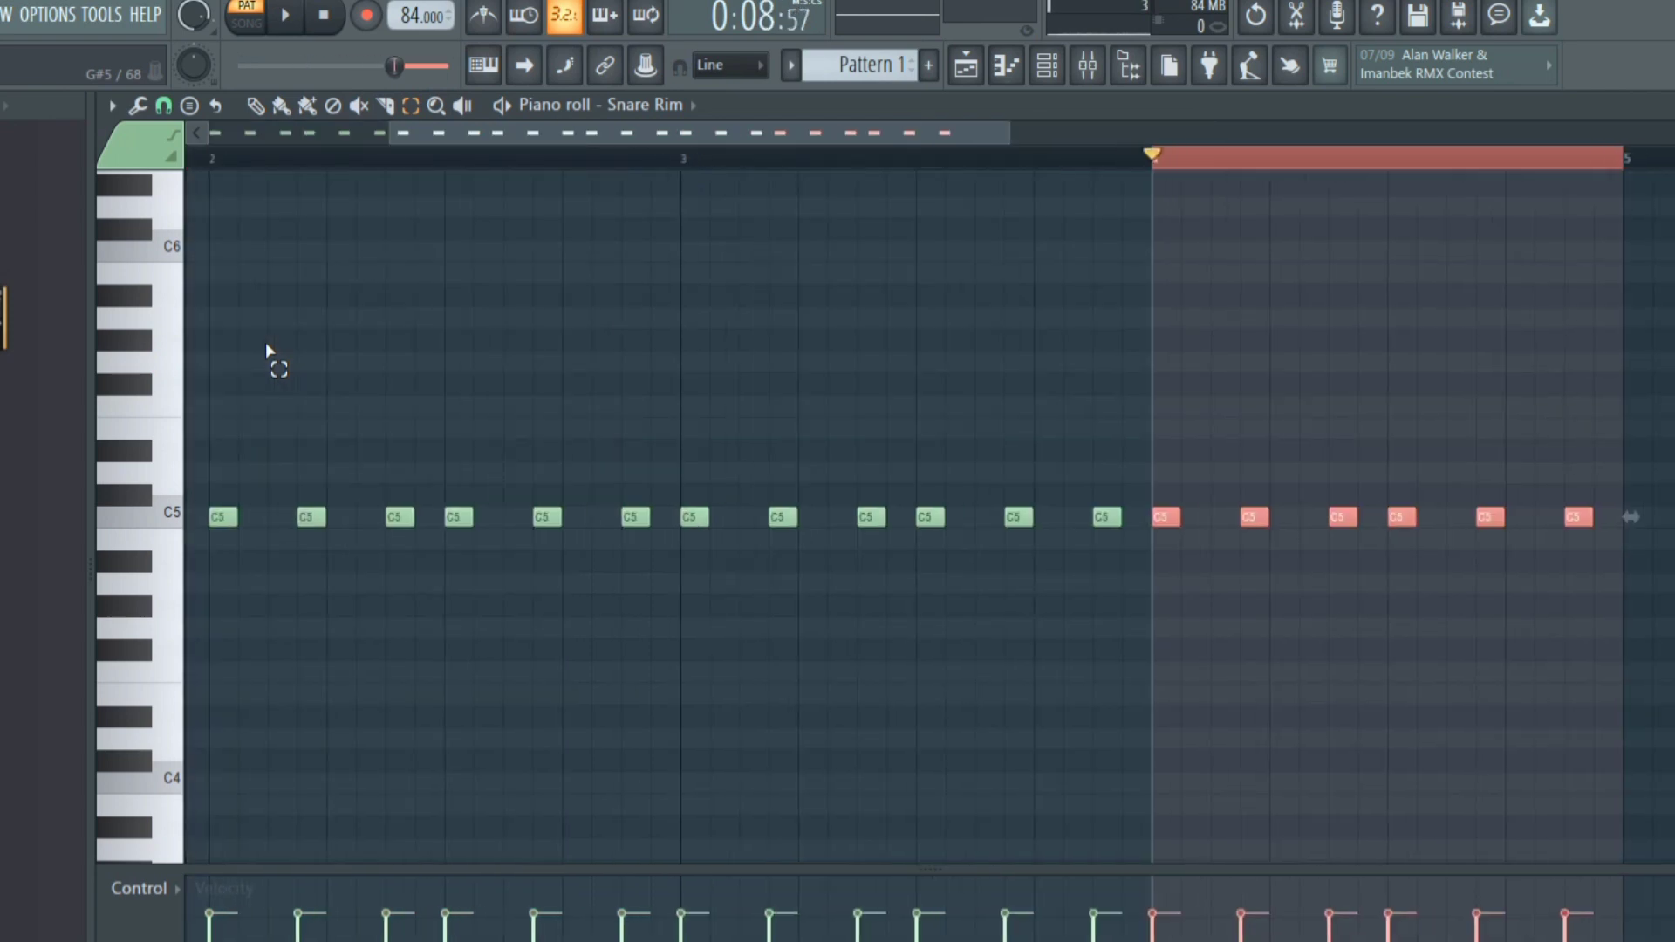
click(265, 342)
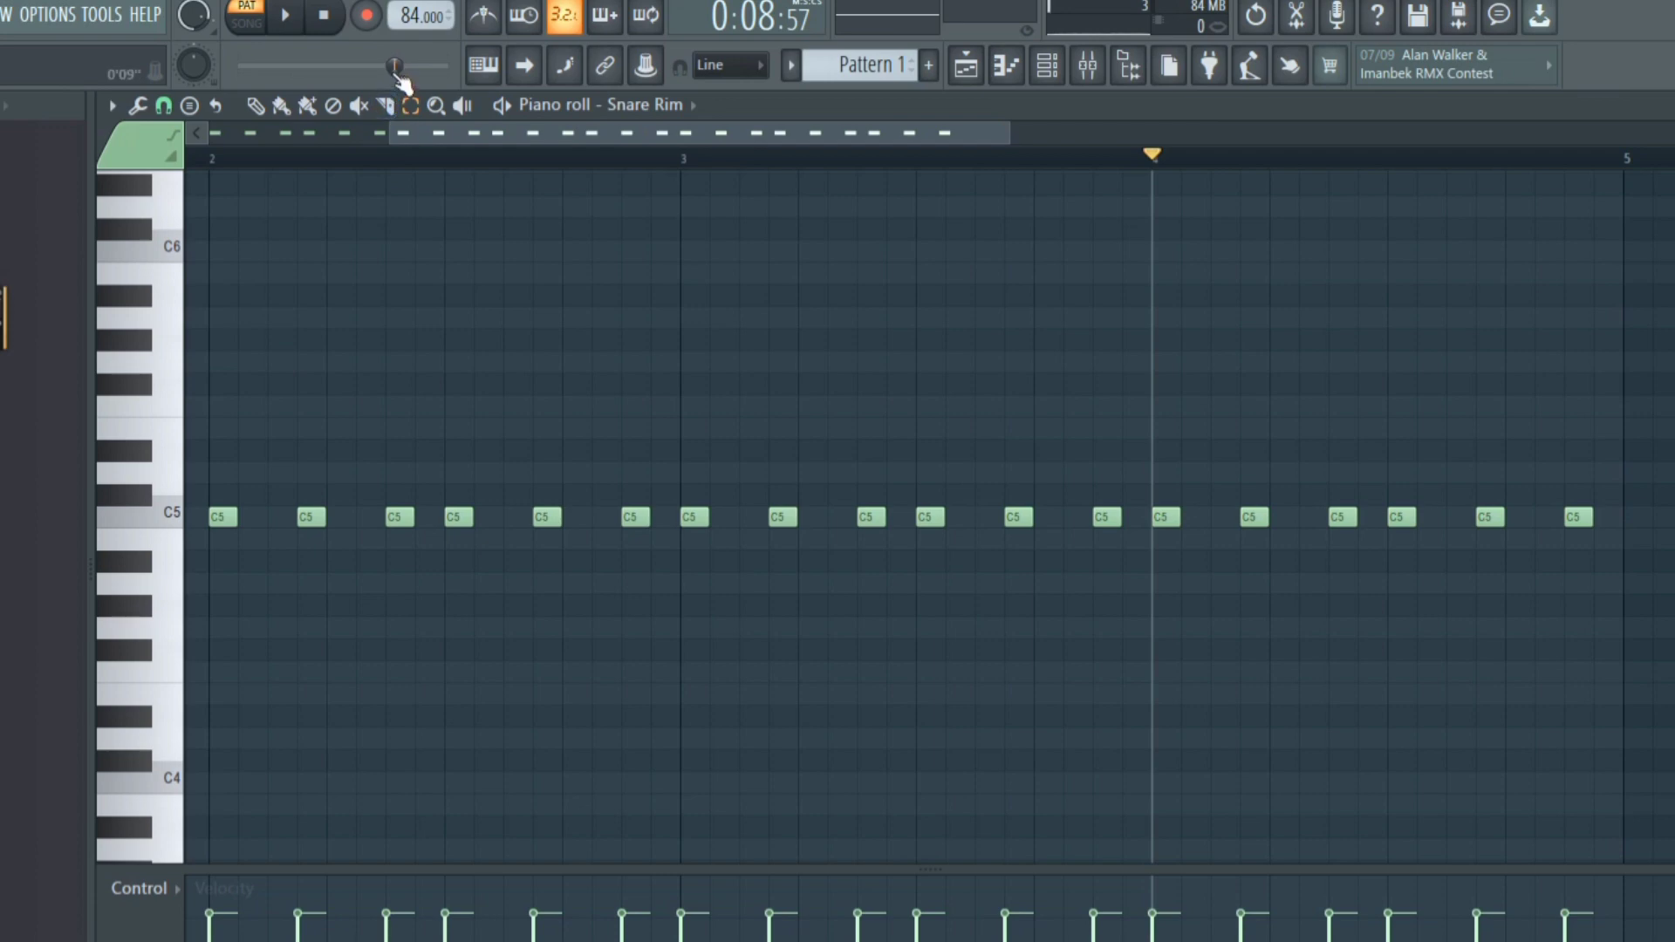
Return the song position to the start and play back the four-bar rim pattern
drag(396, 70, 393, 70)
drag(238, 66, 251, 75)
key(space)
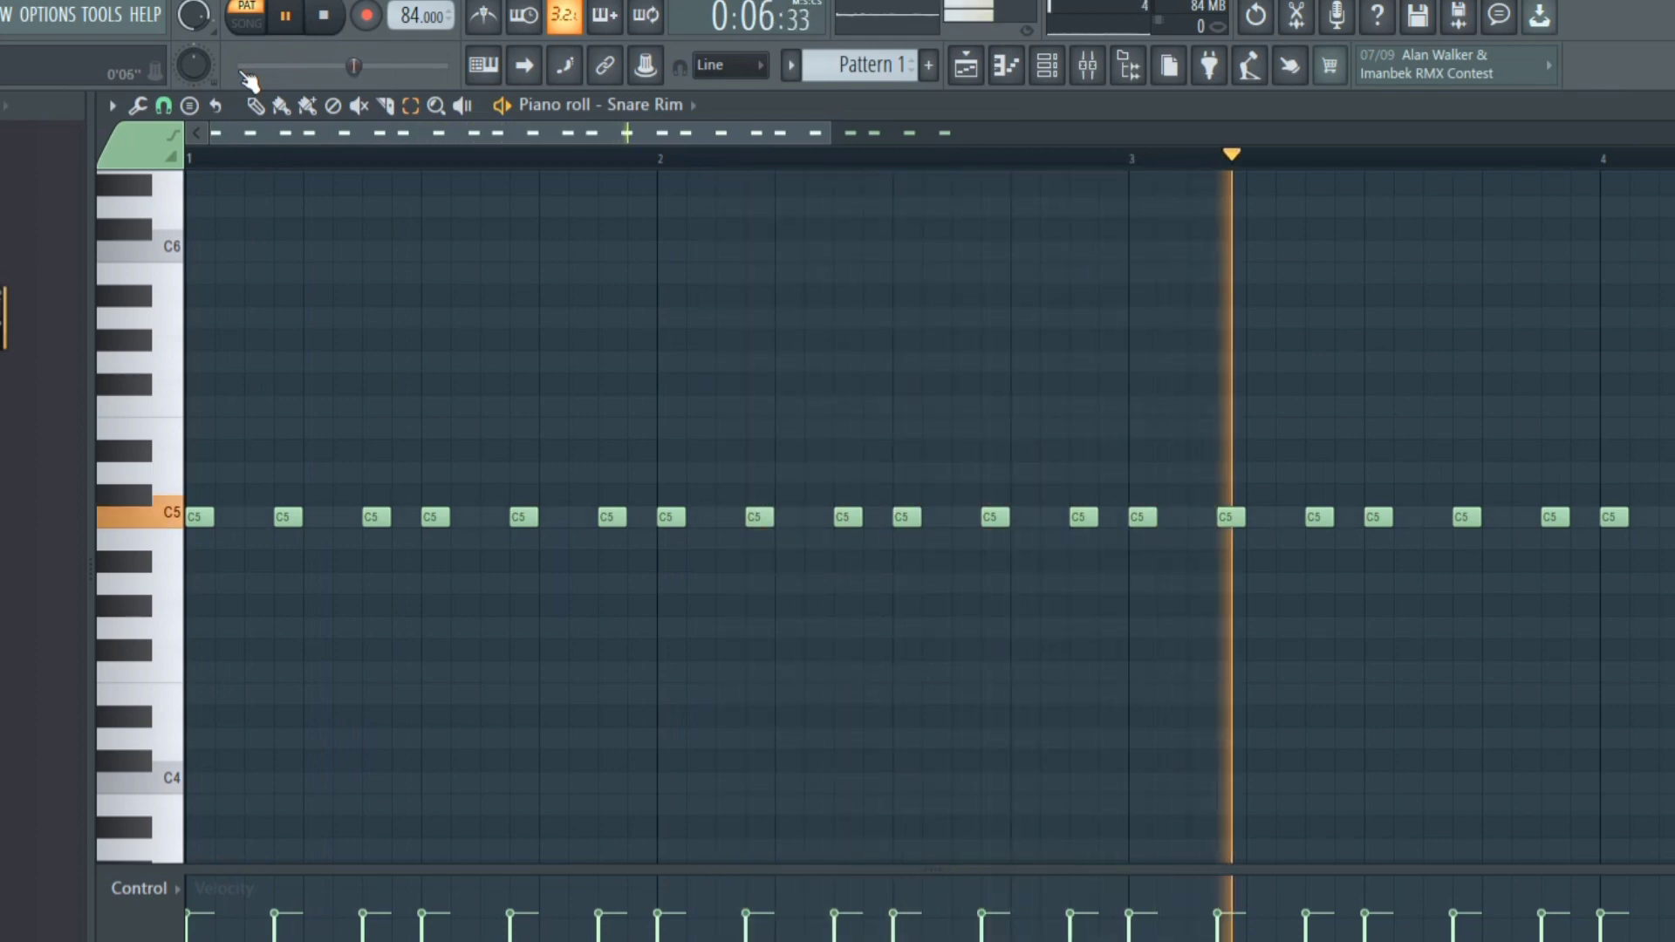
key(space)
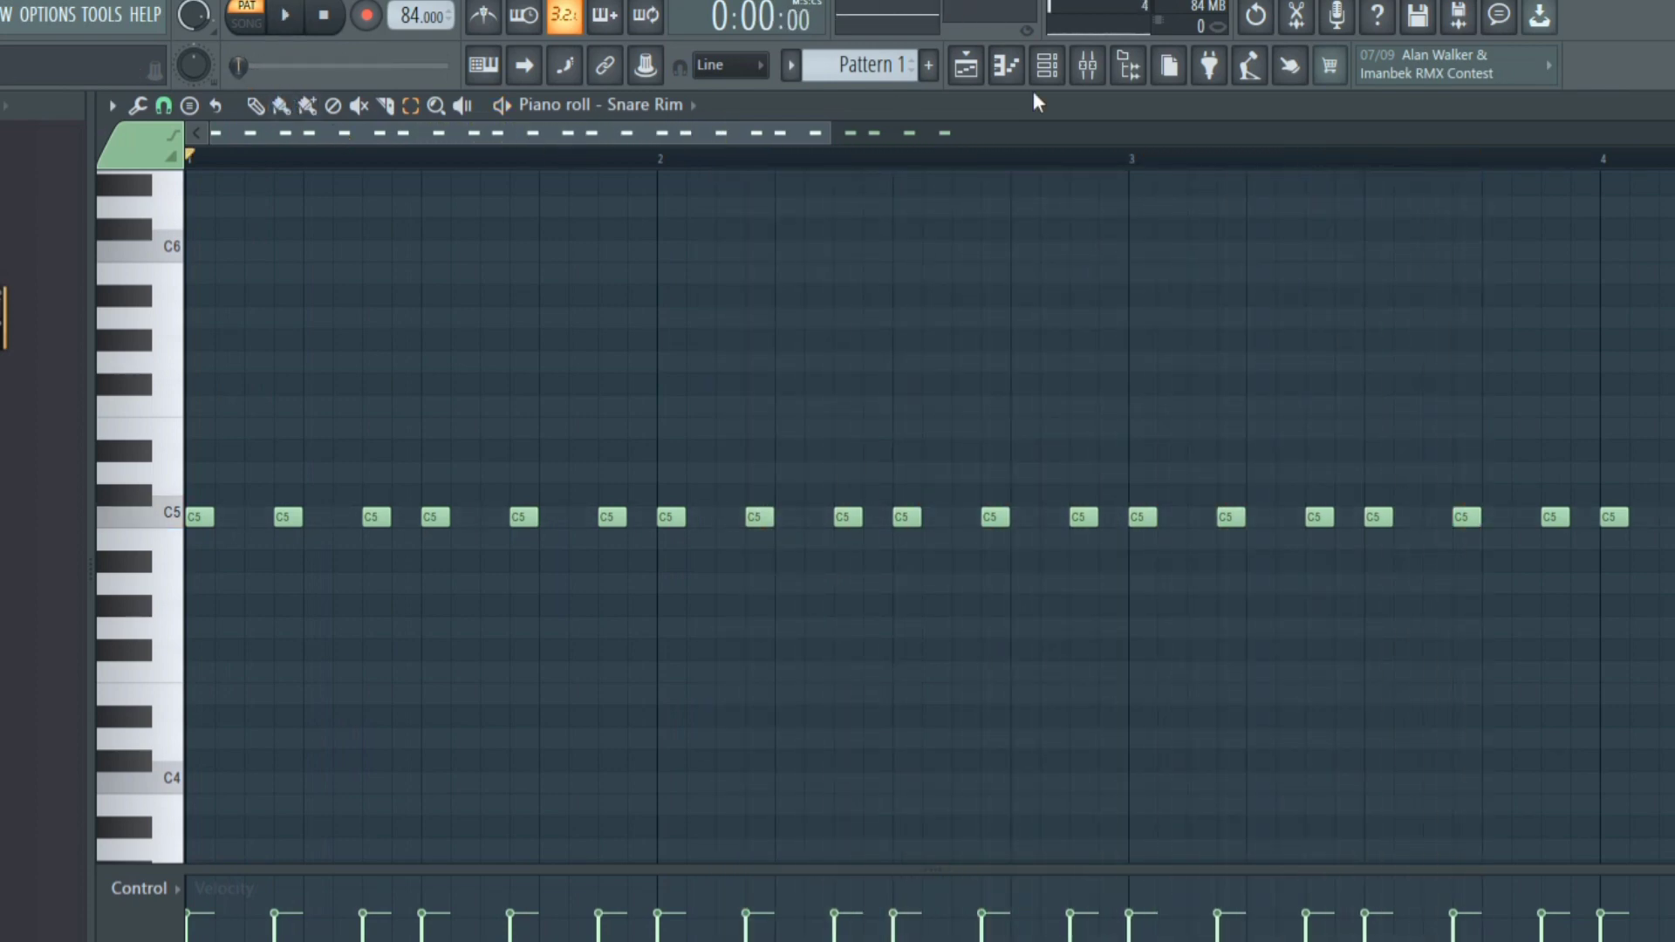
In the playlist, place Pattern 1 on Track 1 and Pattern 2 on Track 2, both at bar 1, with song mode on
click(1042, 70)
click(966, 67)
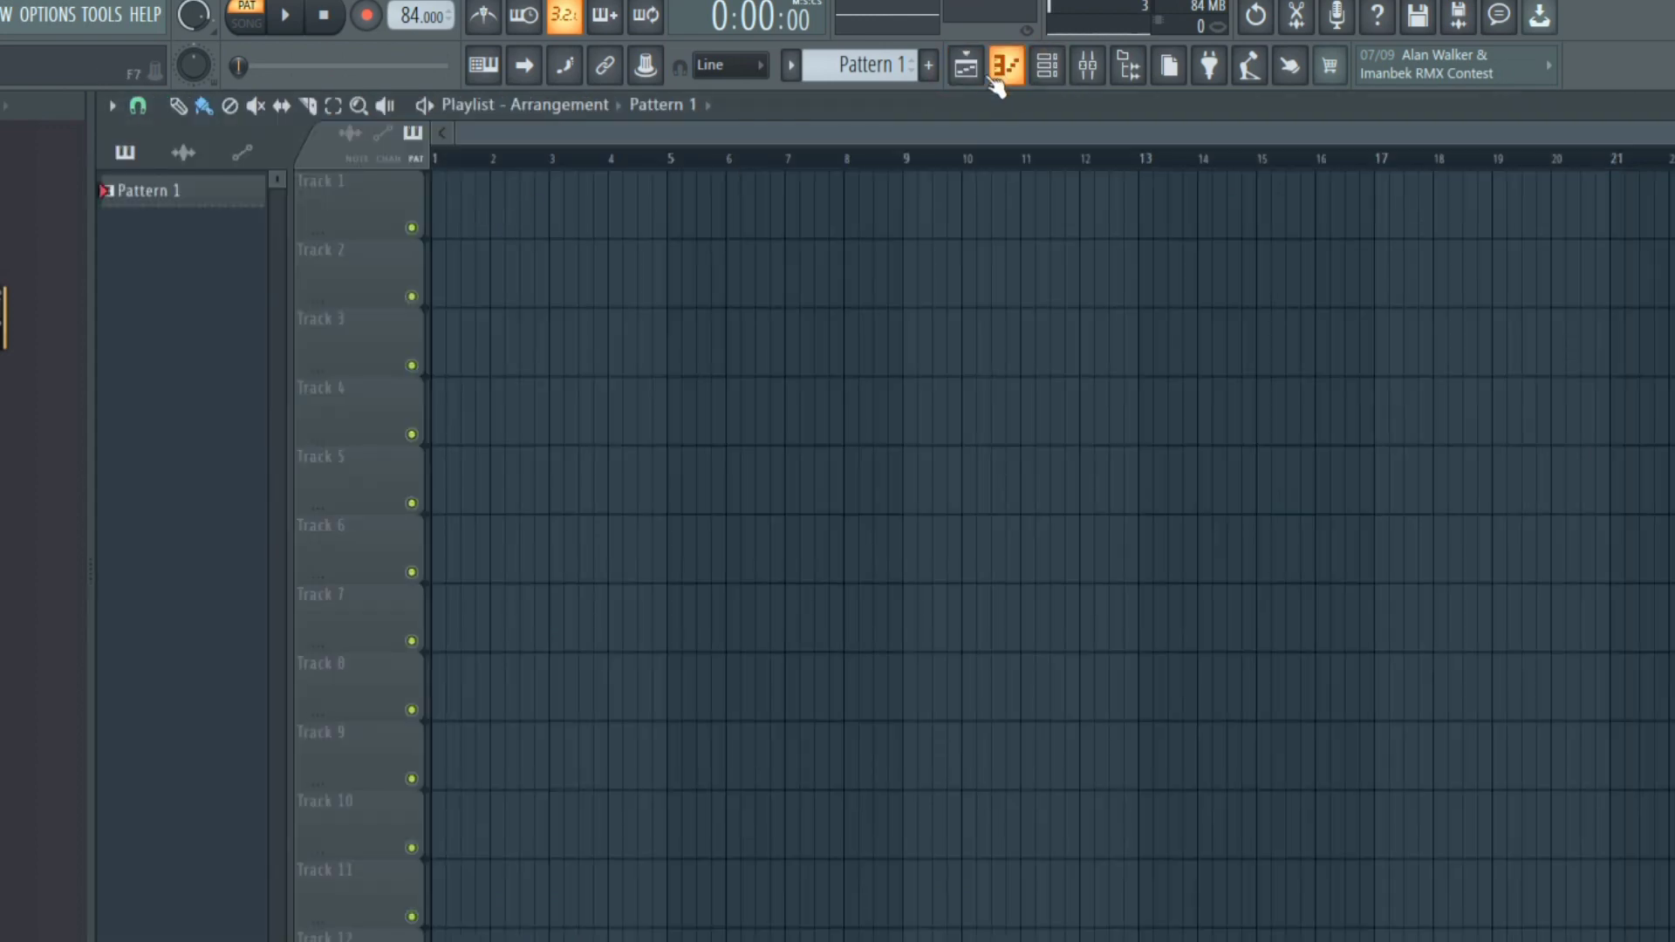
click(479, 212)
drag(530, 206, 501, 205)
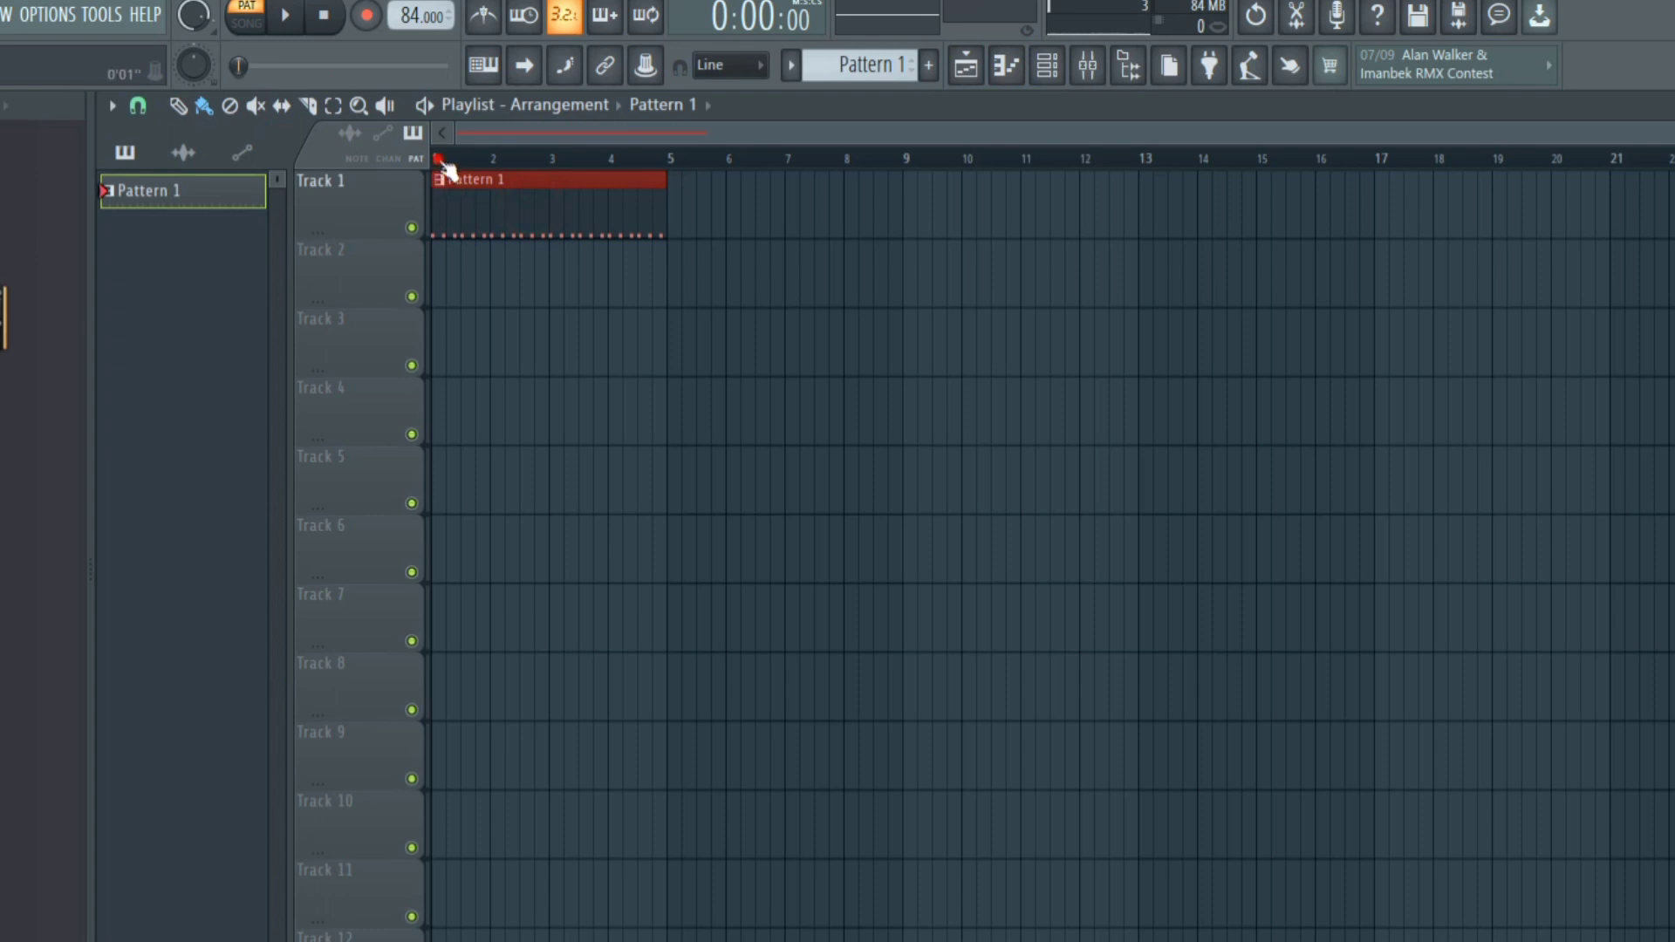
click(566, 232)
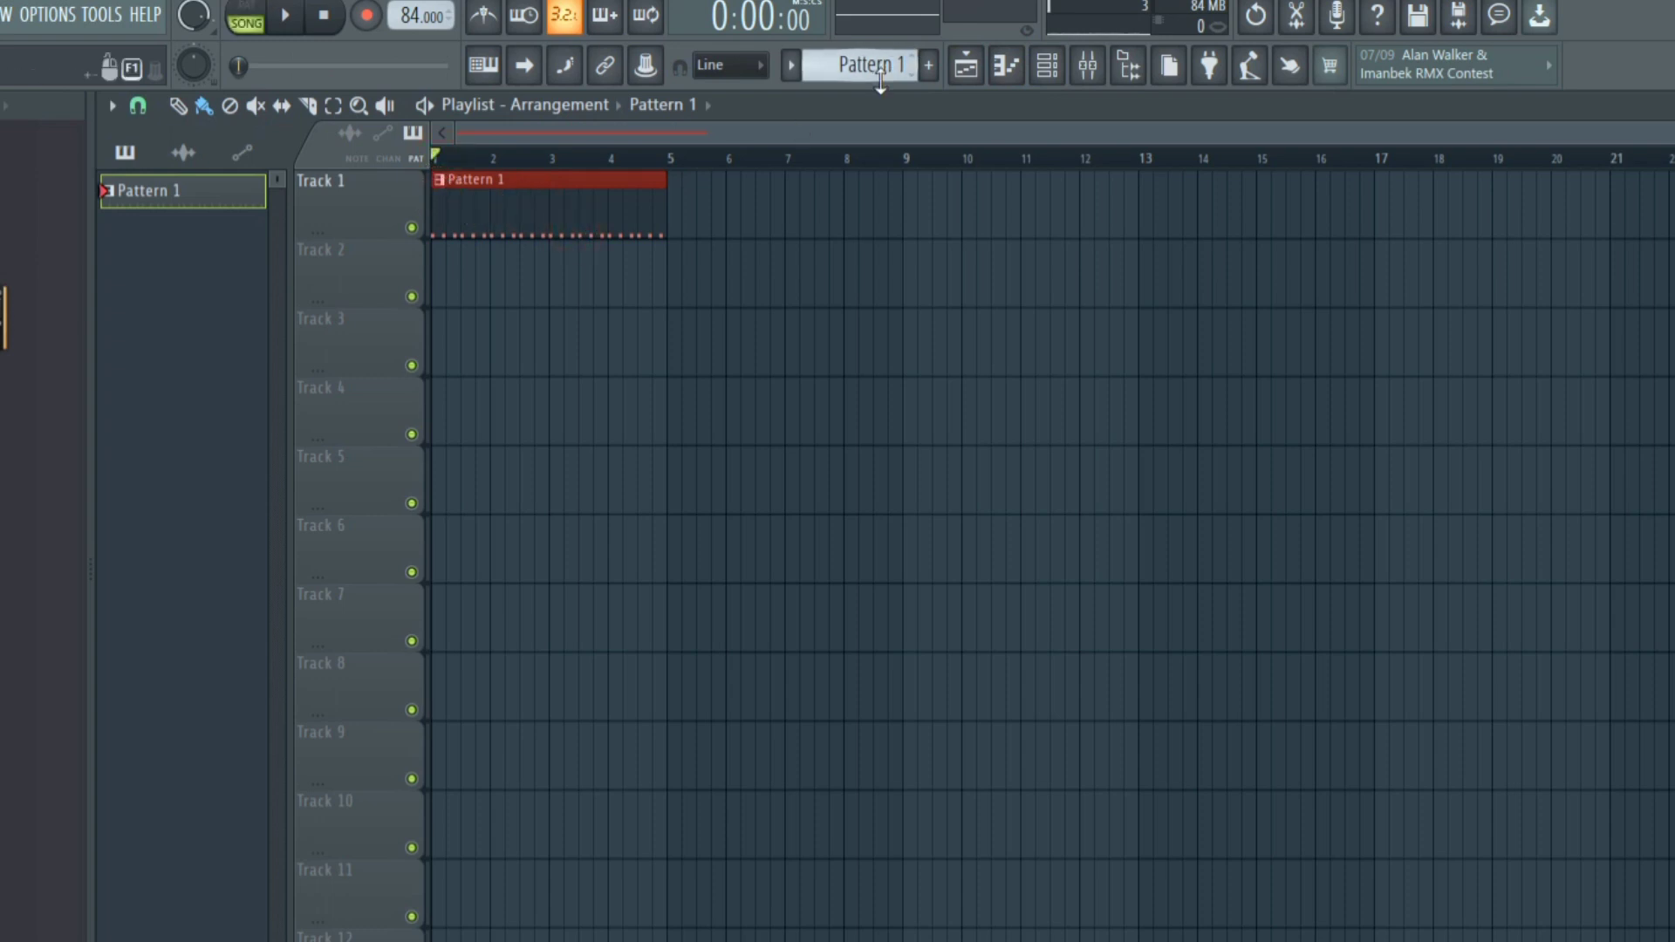
scroll(880, 78, up, 1)
click(458, 273)
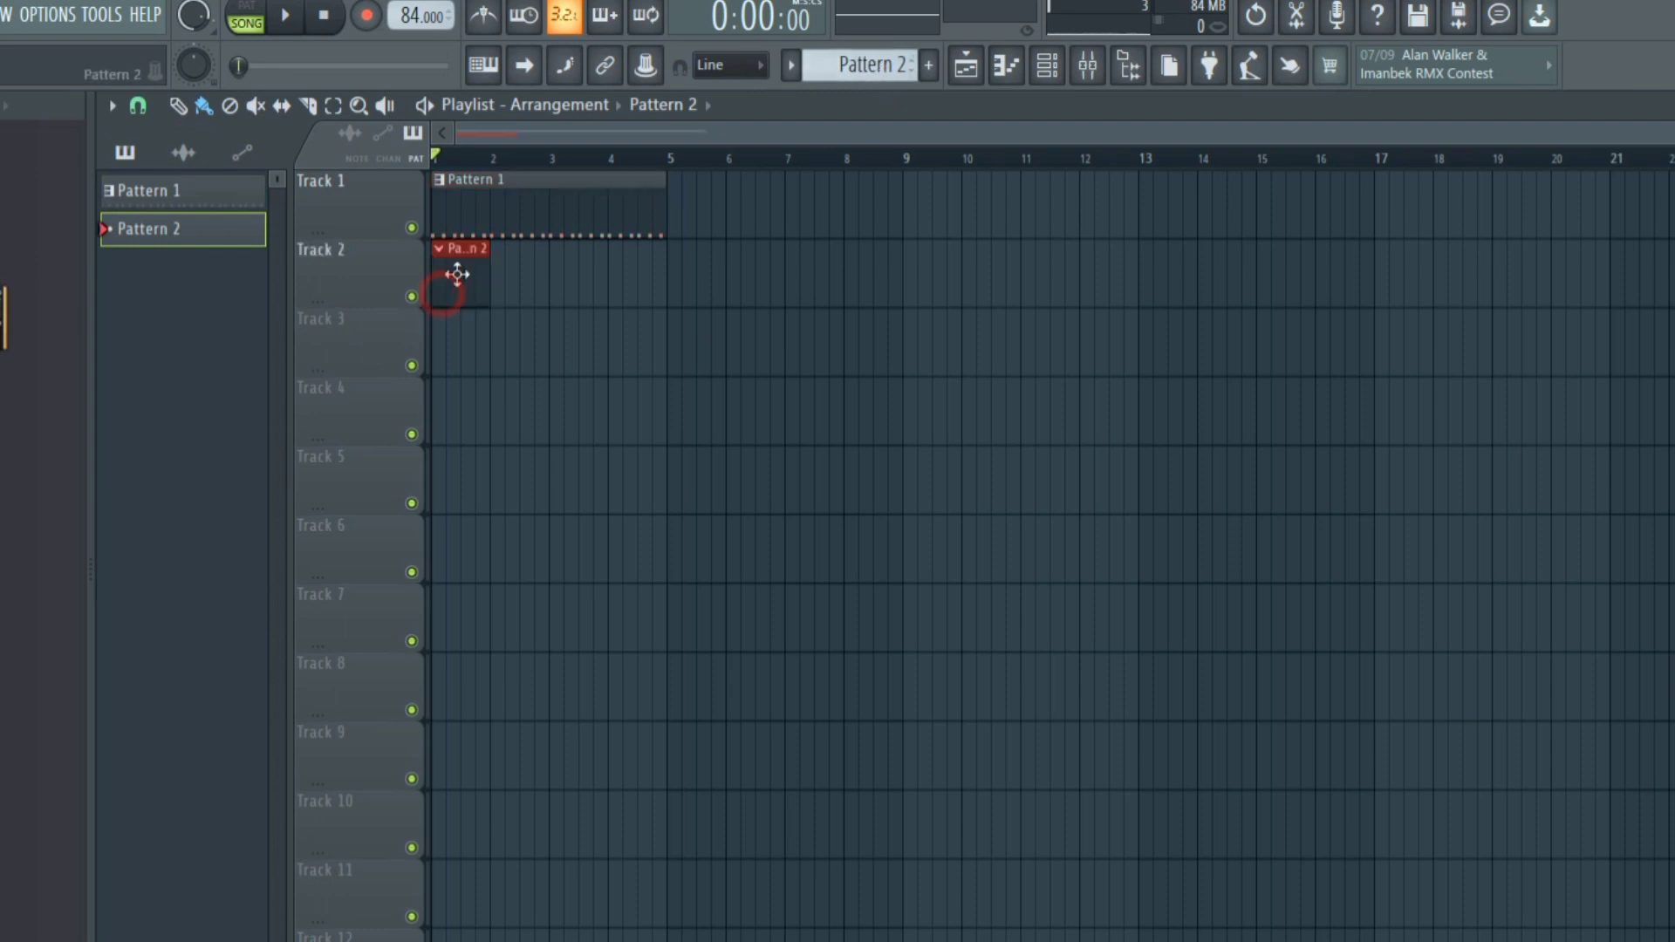
Add a reFX Nexus instrument channel to the channel rack and move its plugin window up into full view
click(1047, 65)
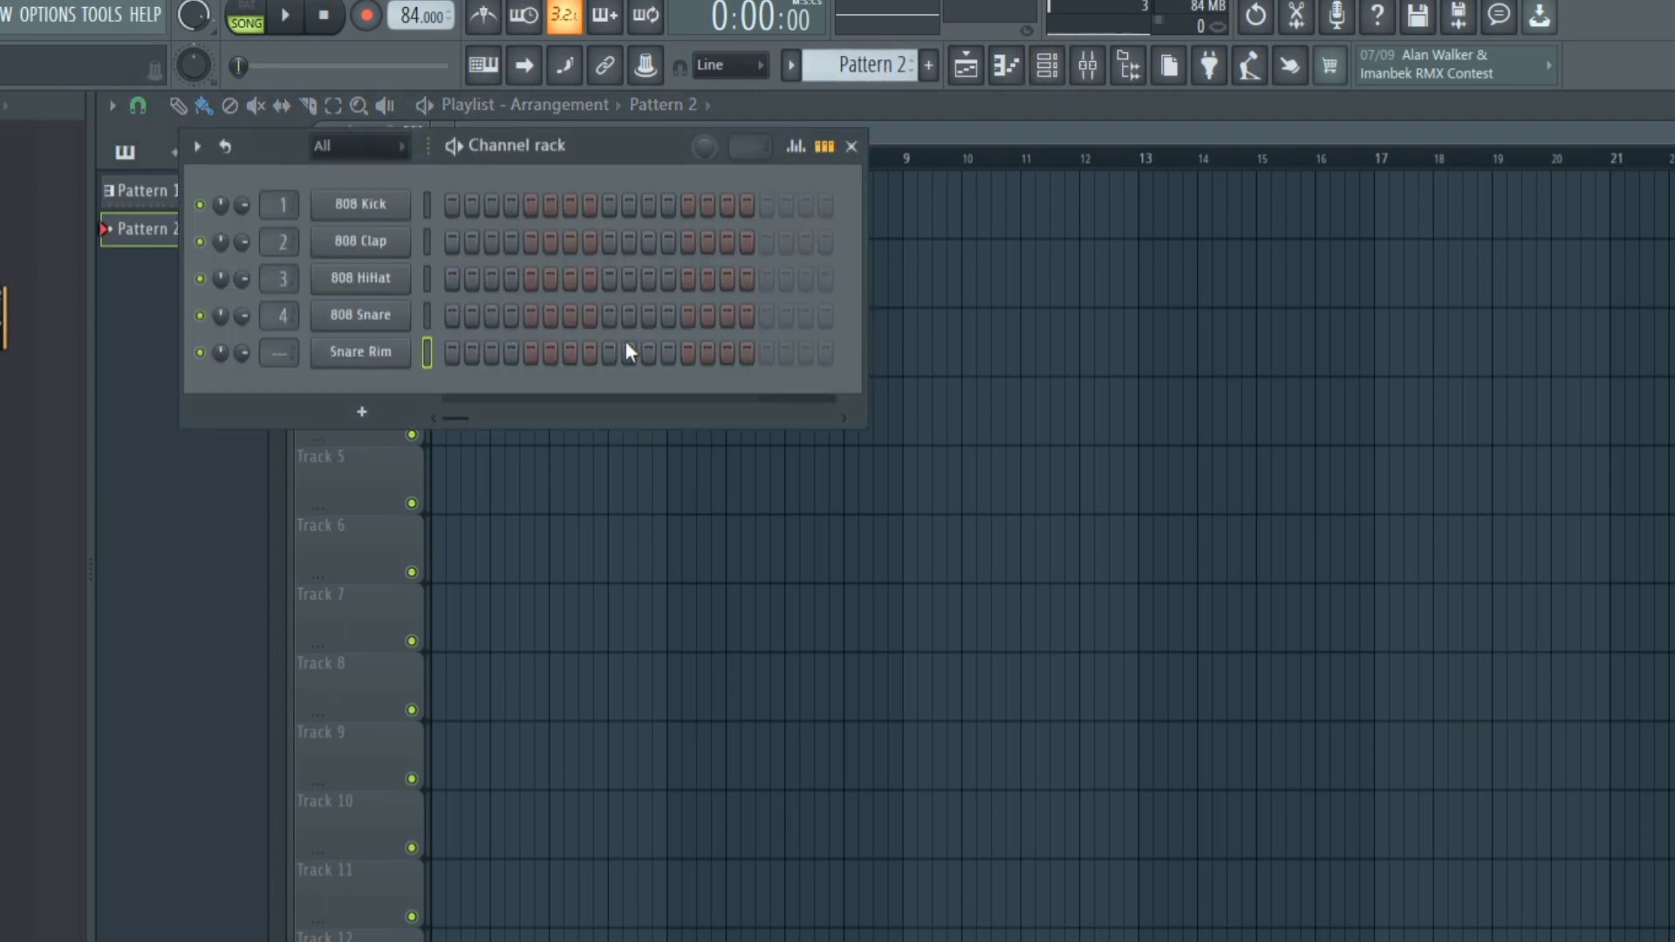
click(362, 412)
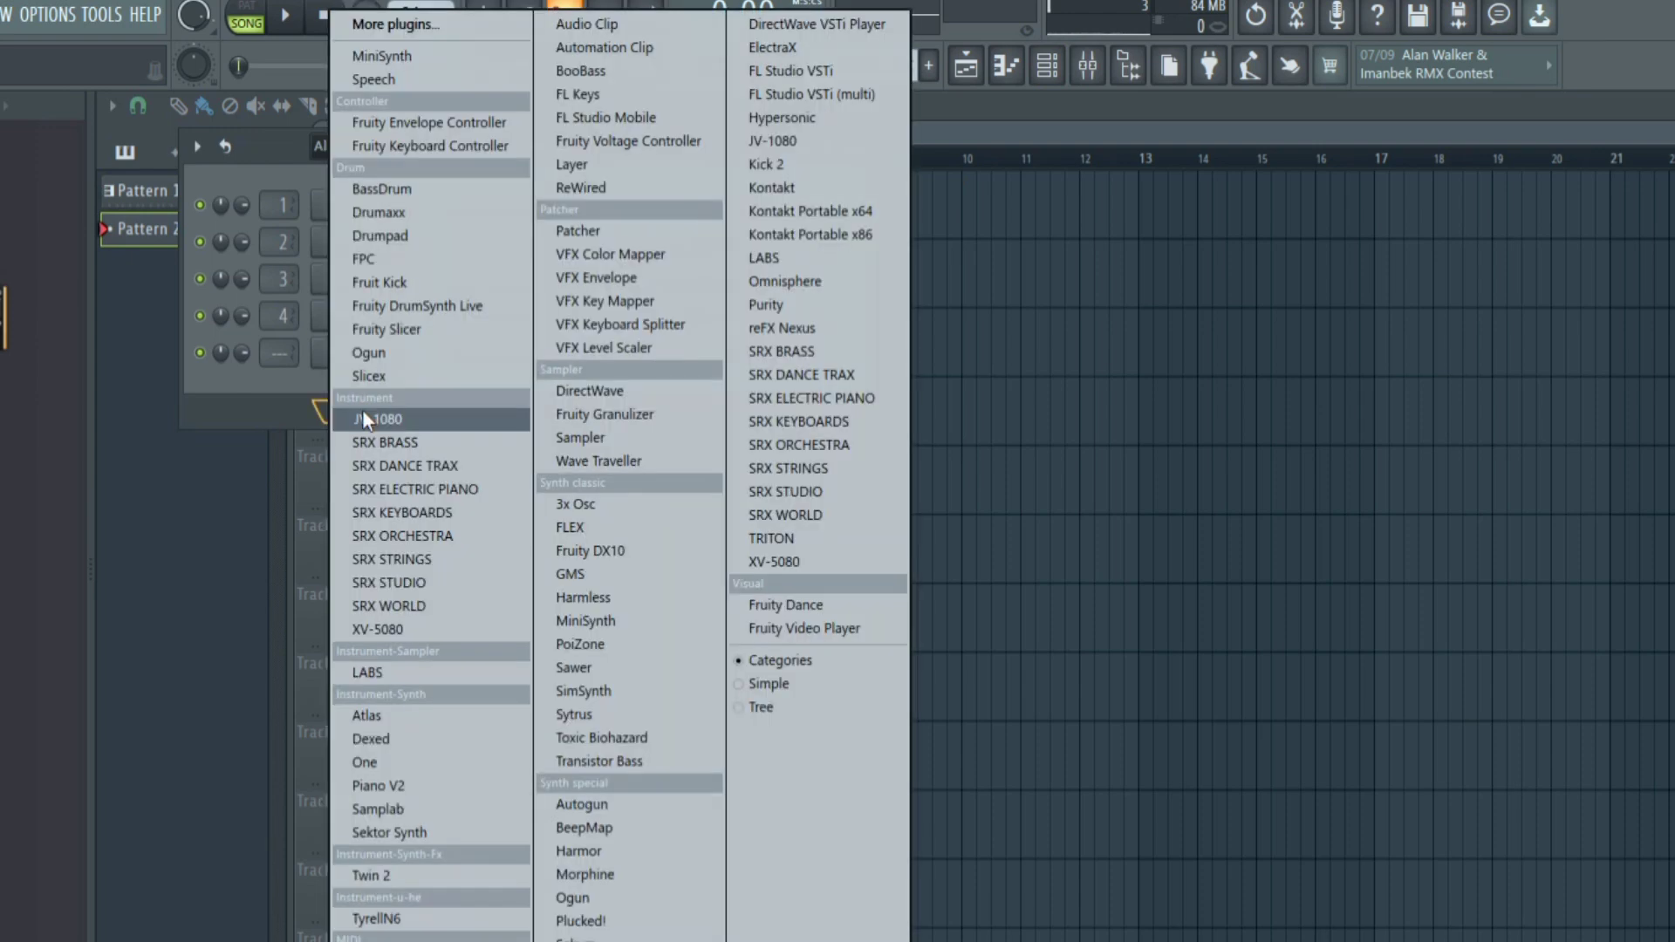
click(828, 332)
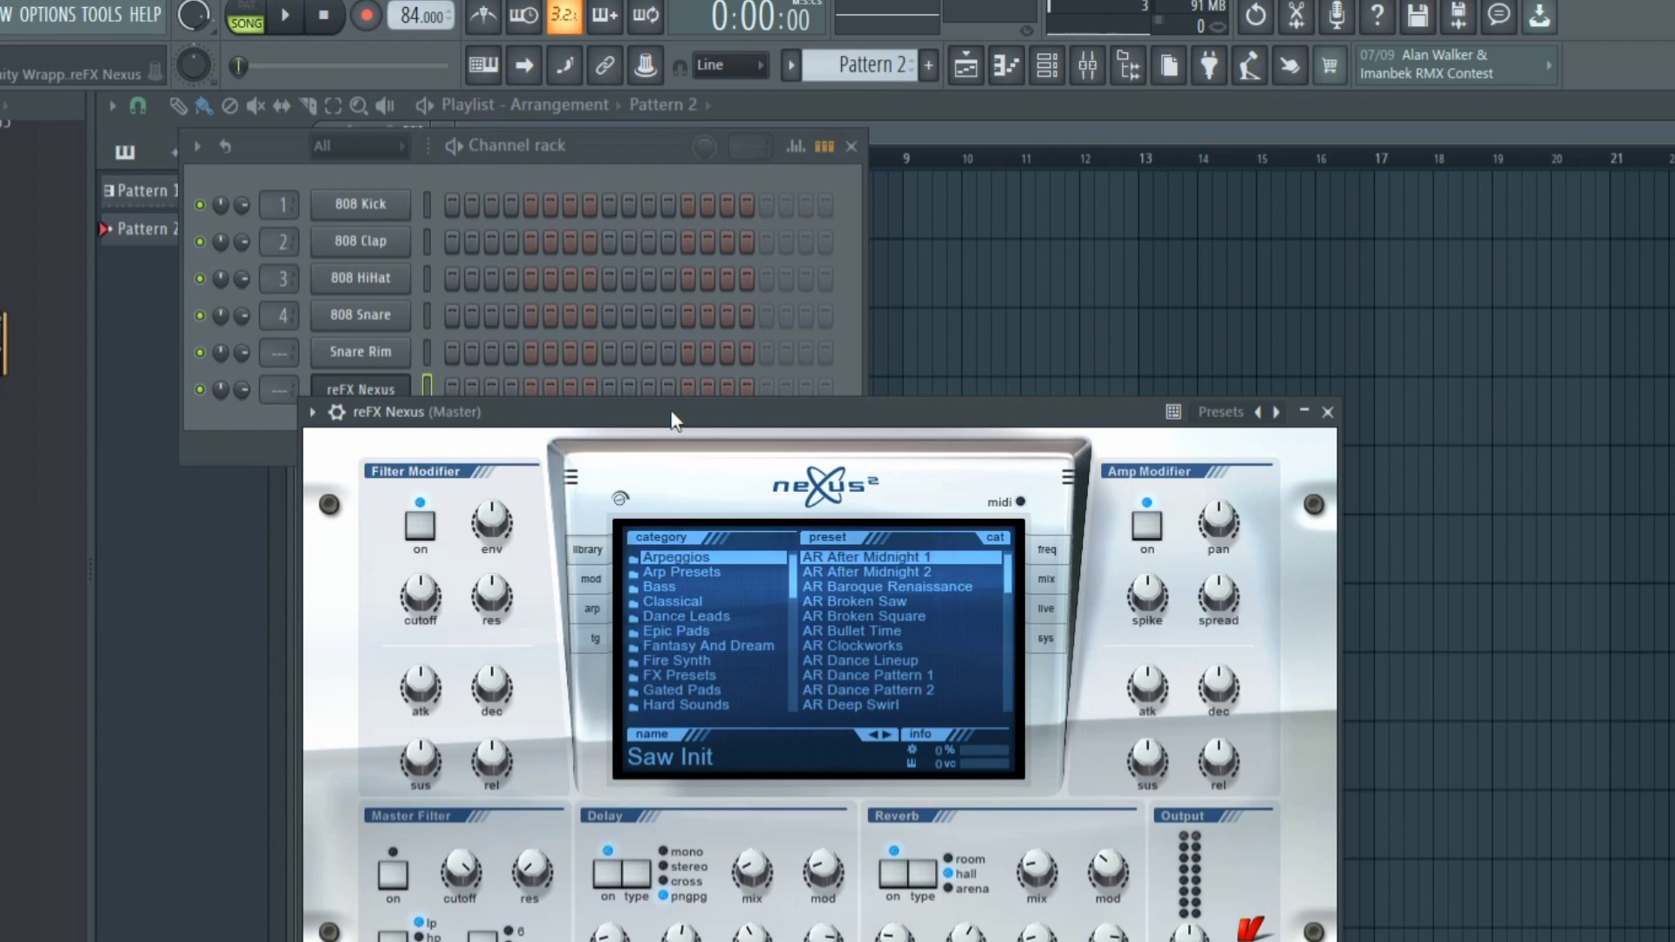
drag(672, 416, 679, 172)
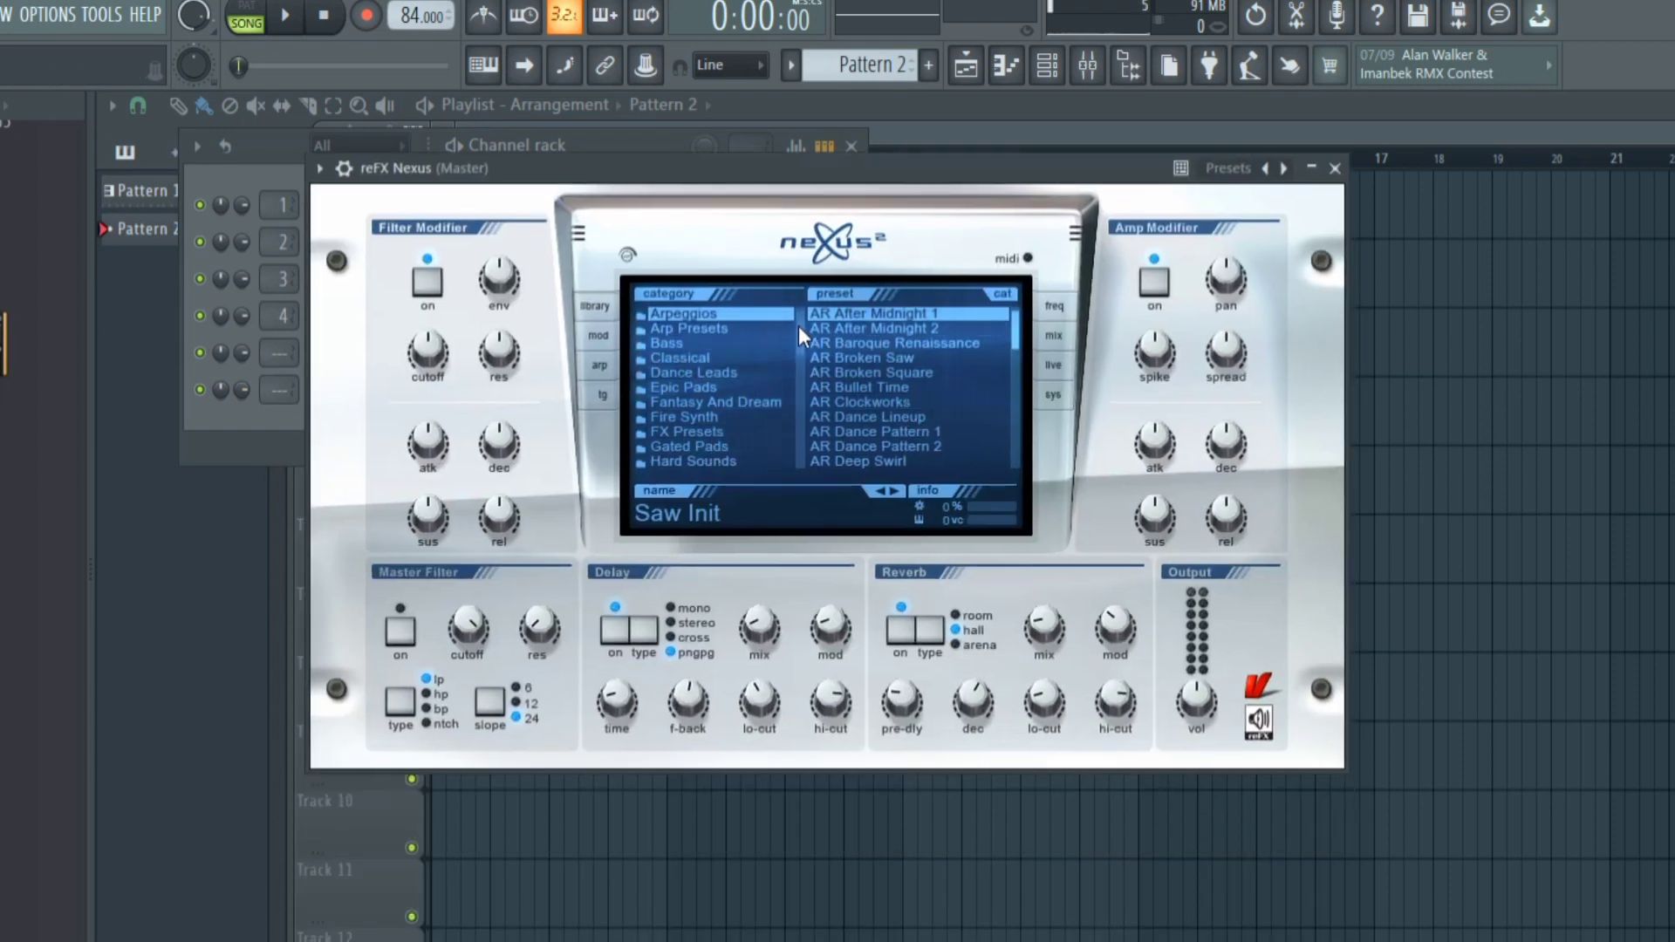
Load the PN Arena Ambience preset from the Nexus Piano category and switch off its delay
drag(797, 327, 798, 355)
click(691, 357)
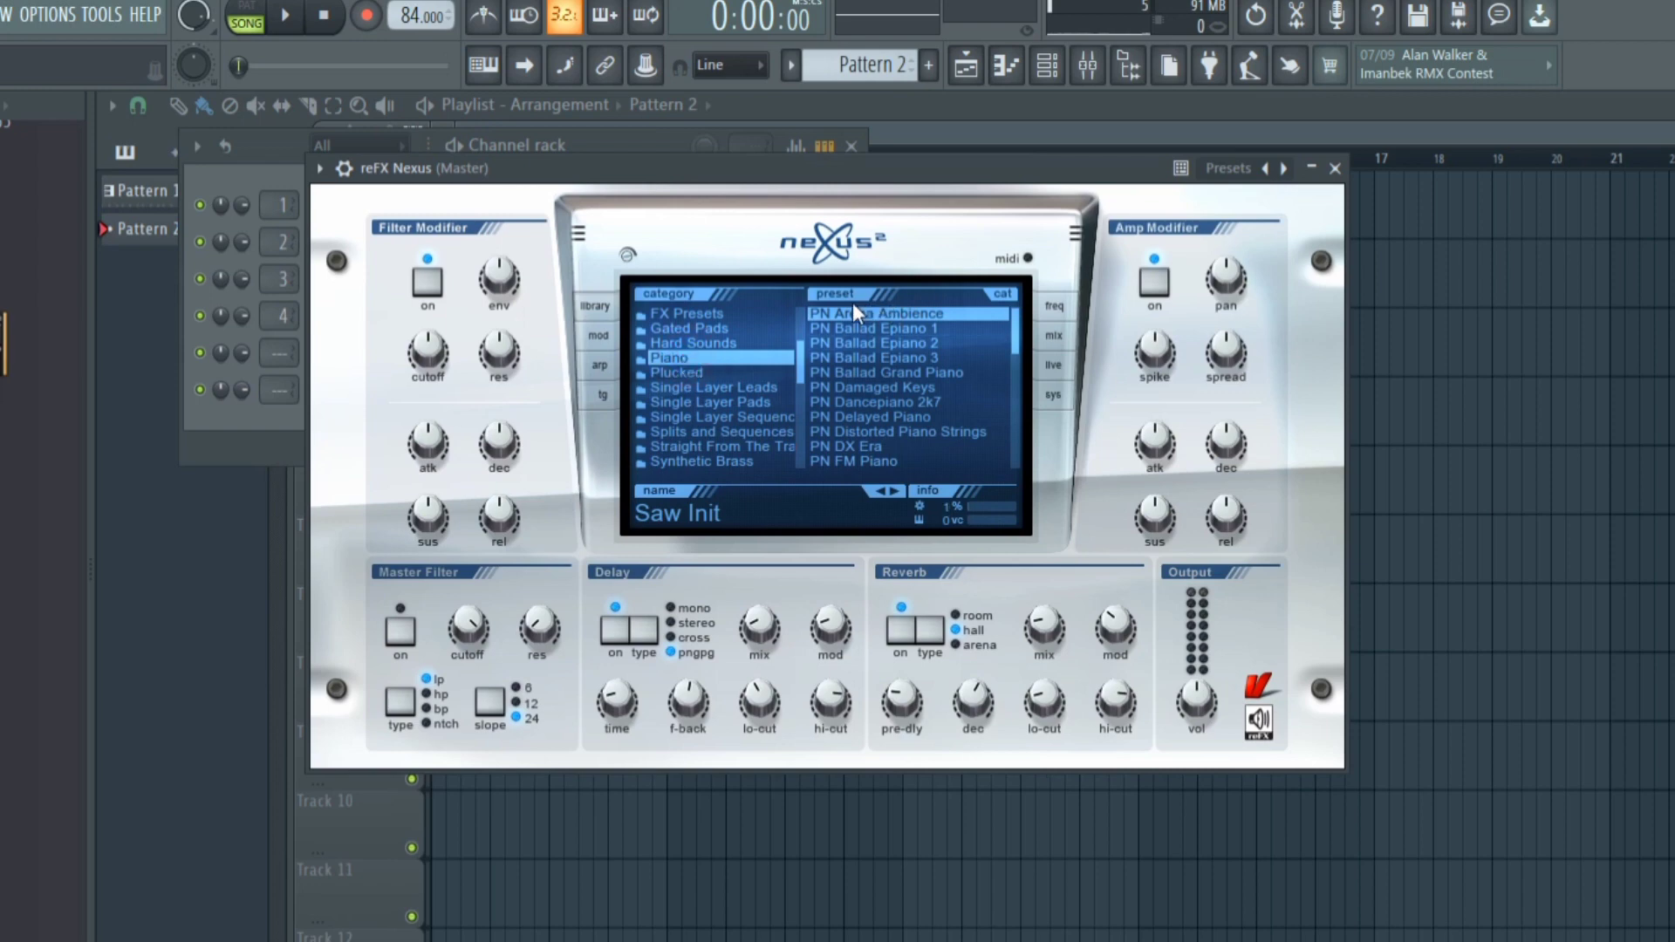
click(891, 310)
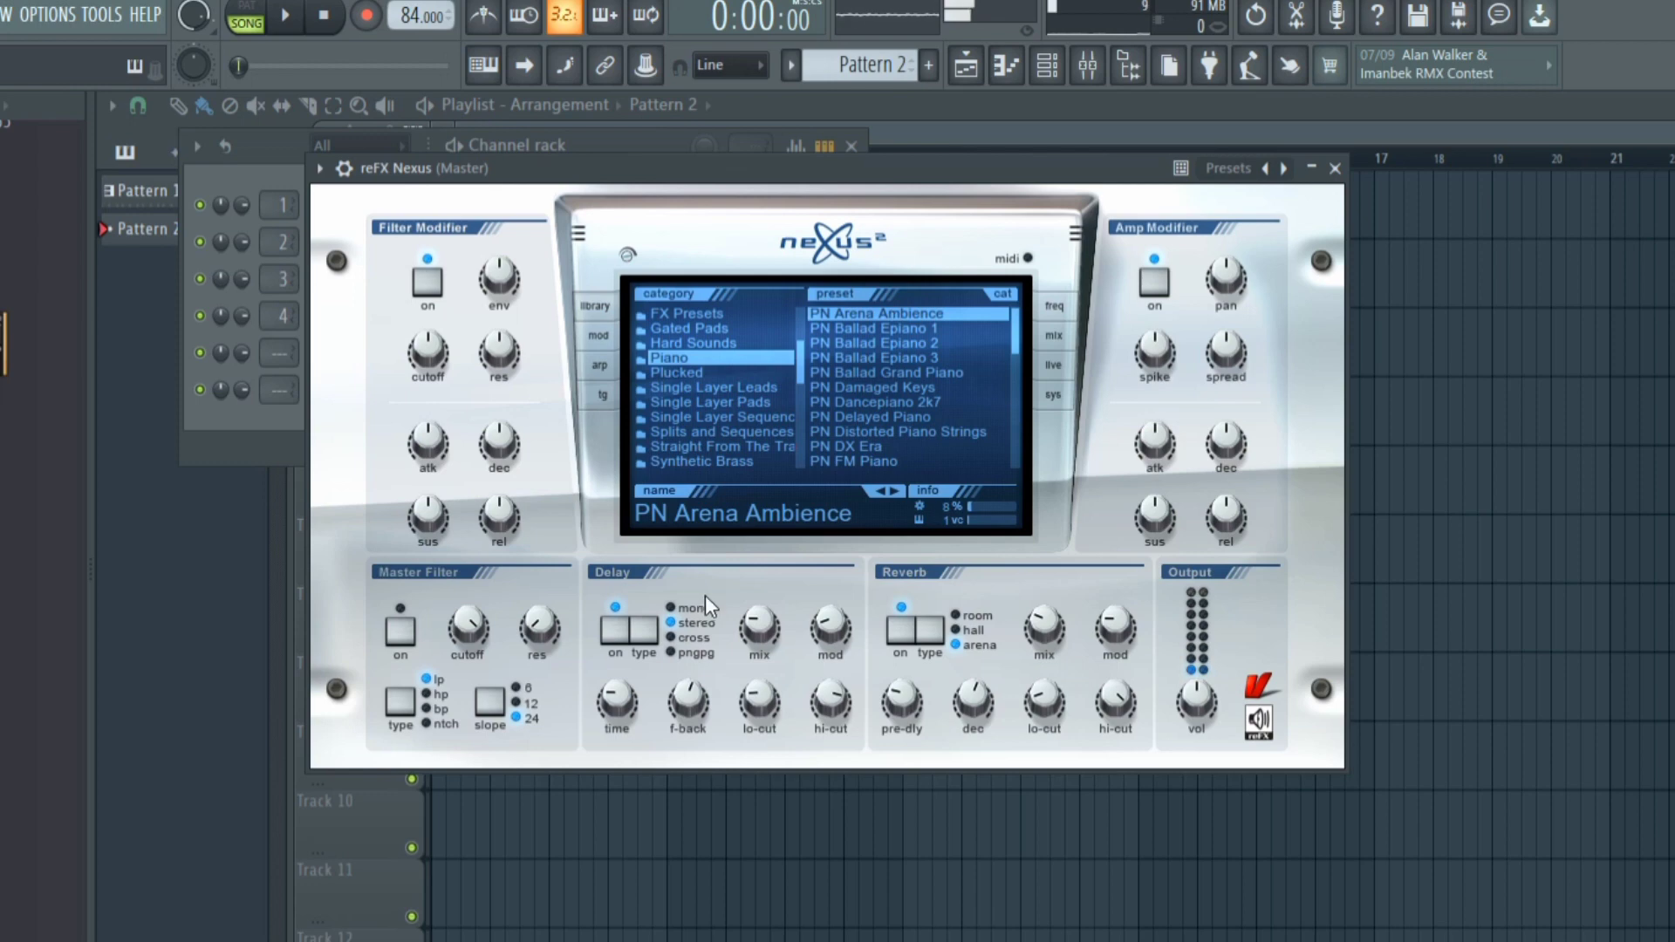
click(615, 630)
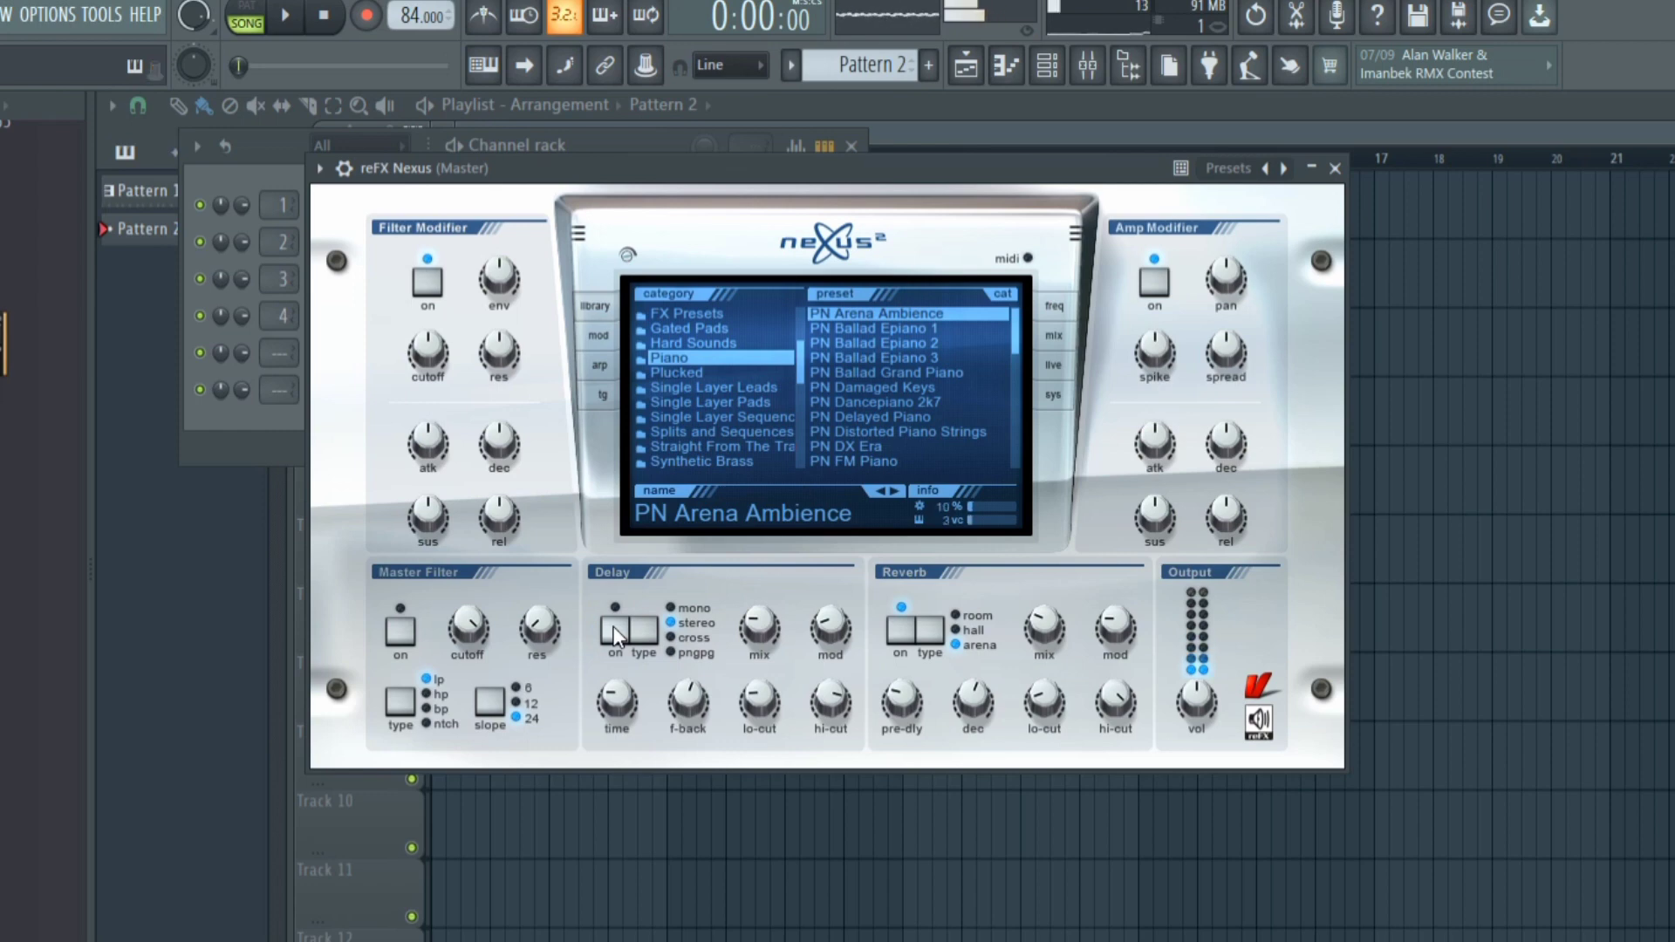
Close the Nexus plugin window and show the piano roll of the reFX Nexus channel
click(1336, 168)
right_click(384, 393)
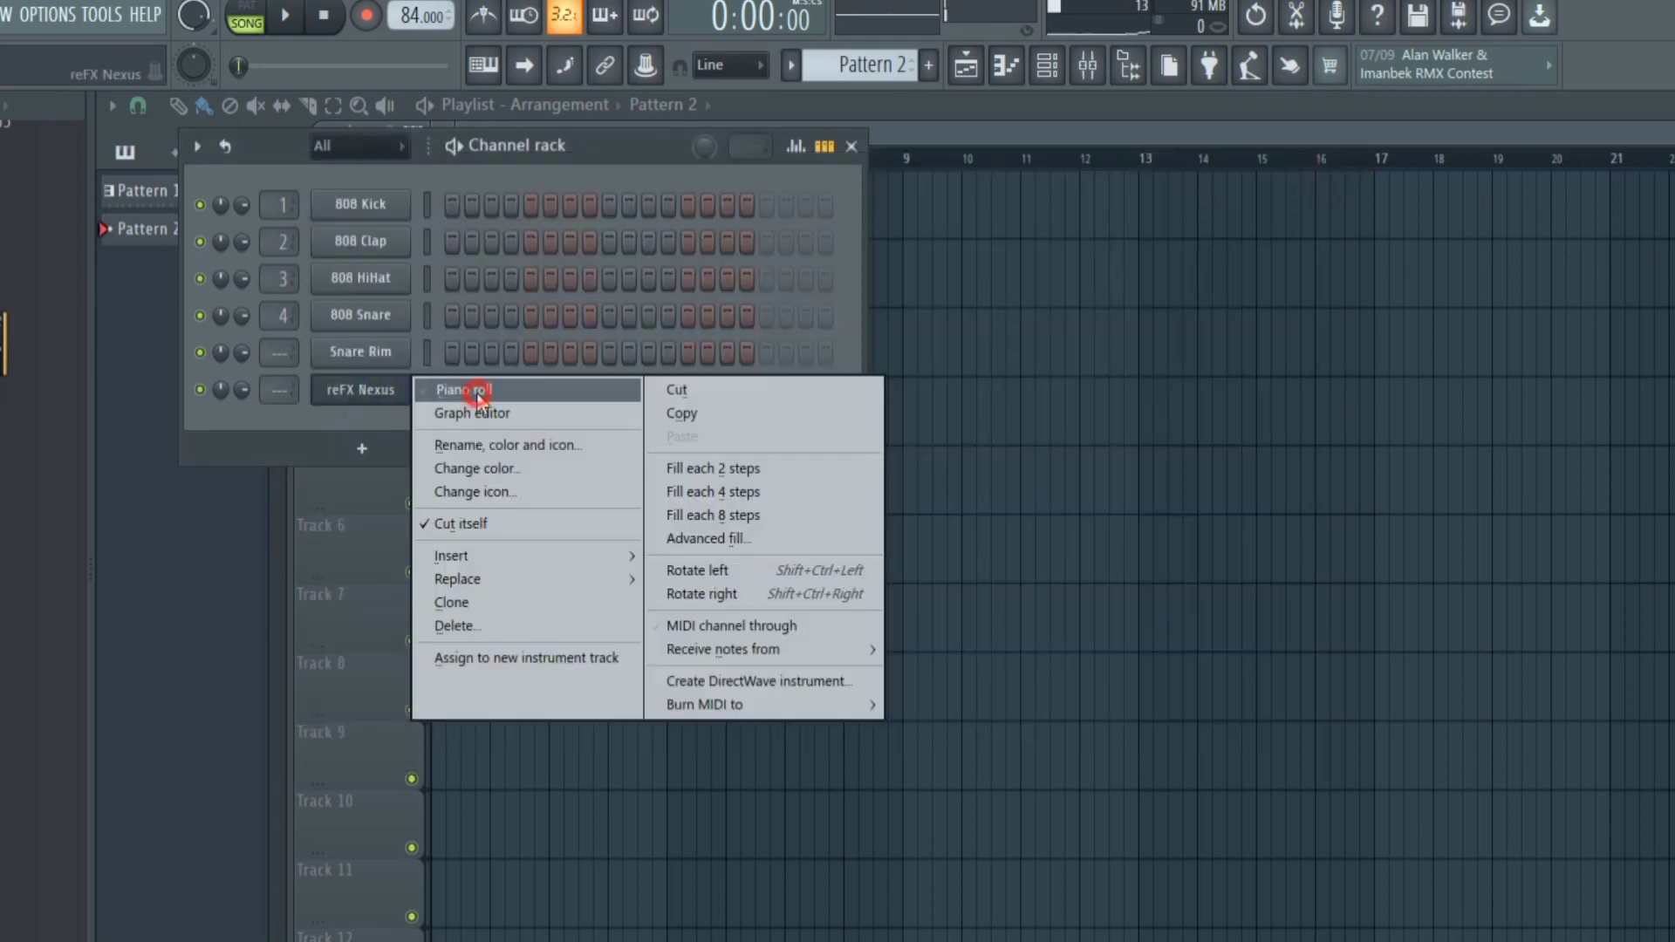
click(475, 385)
click(536, 135)
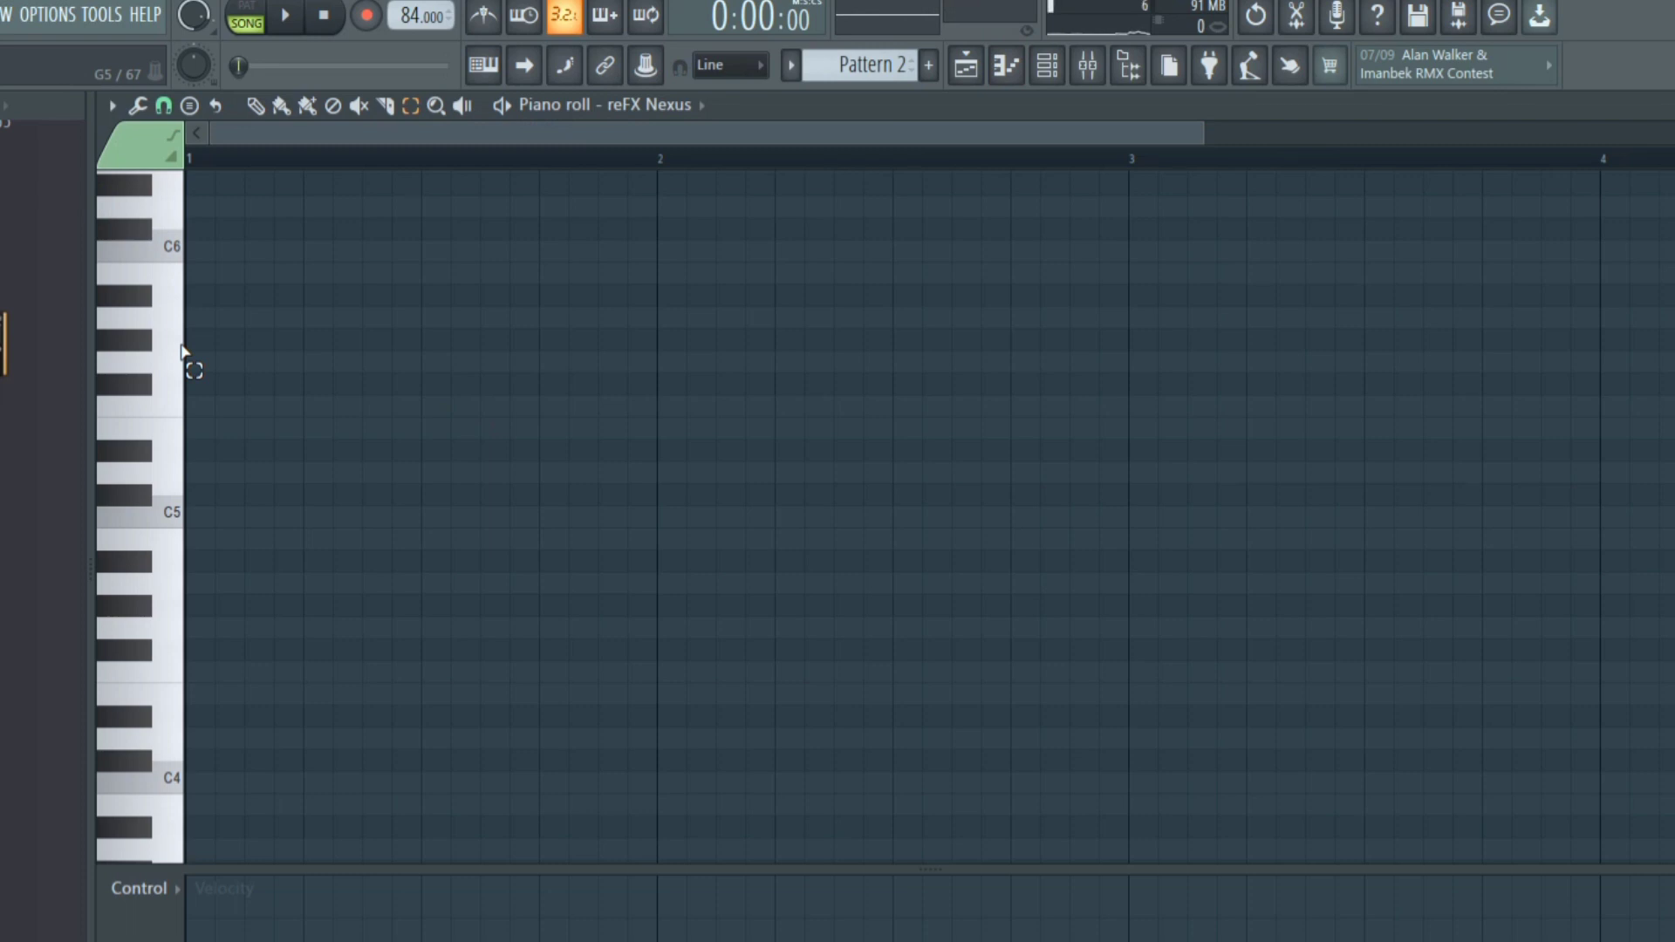
Draw a half-bar chord of E4, G4 and B4 at the start of bar 1
scroll(317, 373, up, 3)
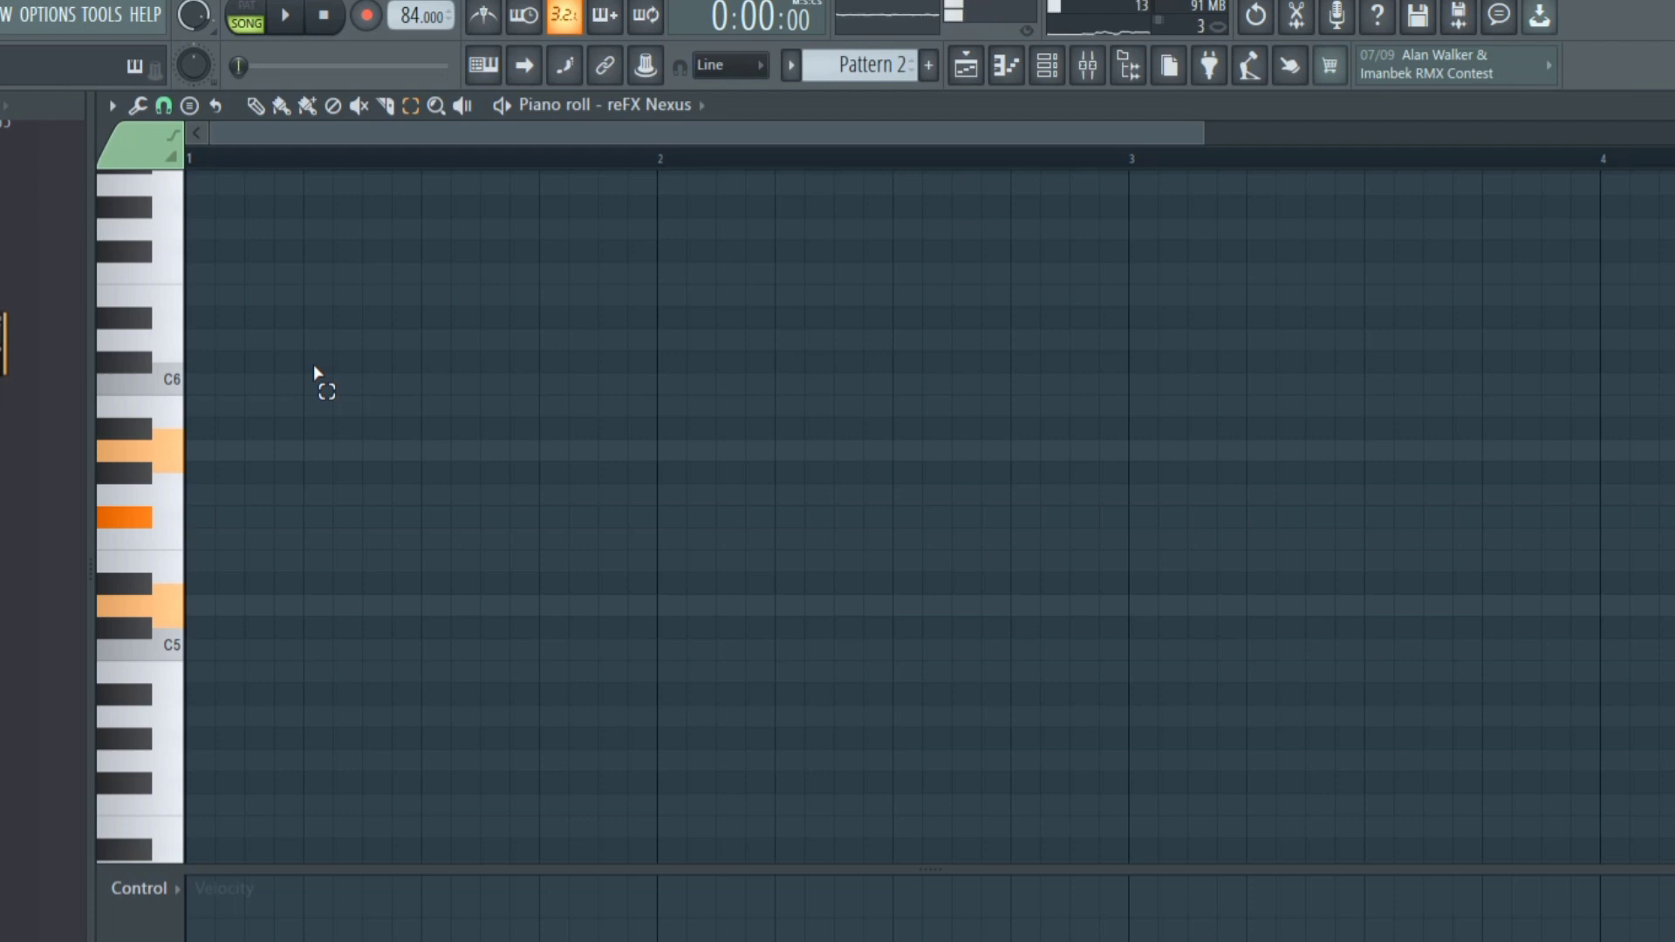
scroll(316, 372, down, 3)
click(199, 558)
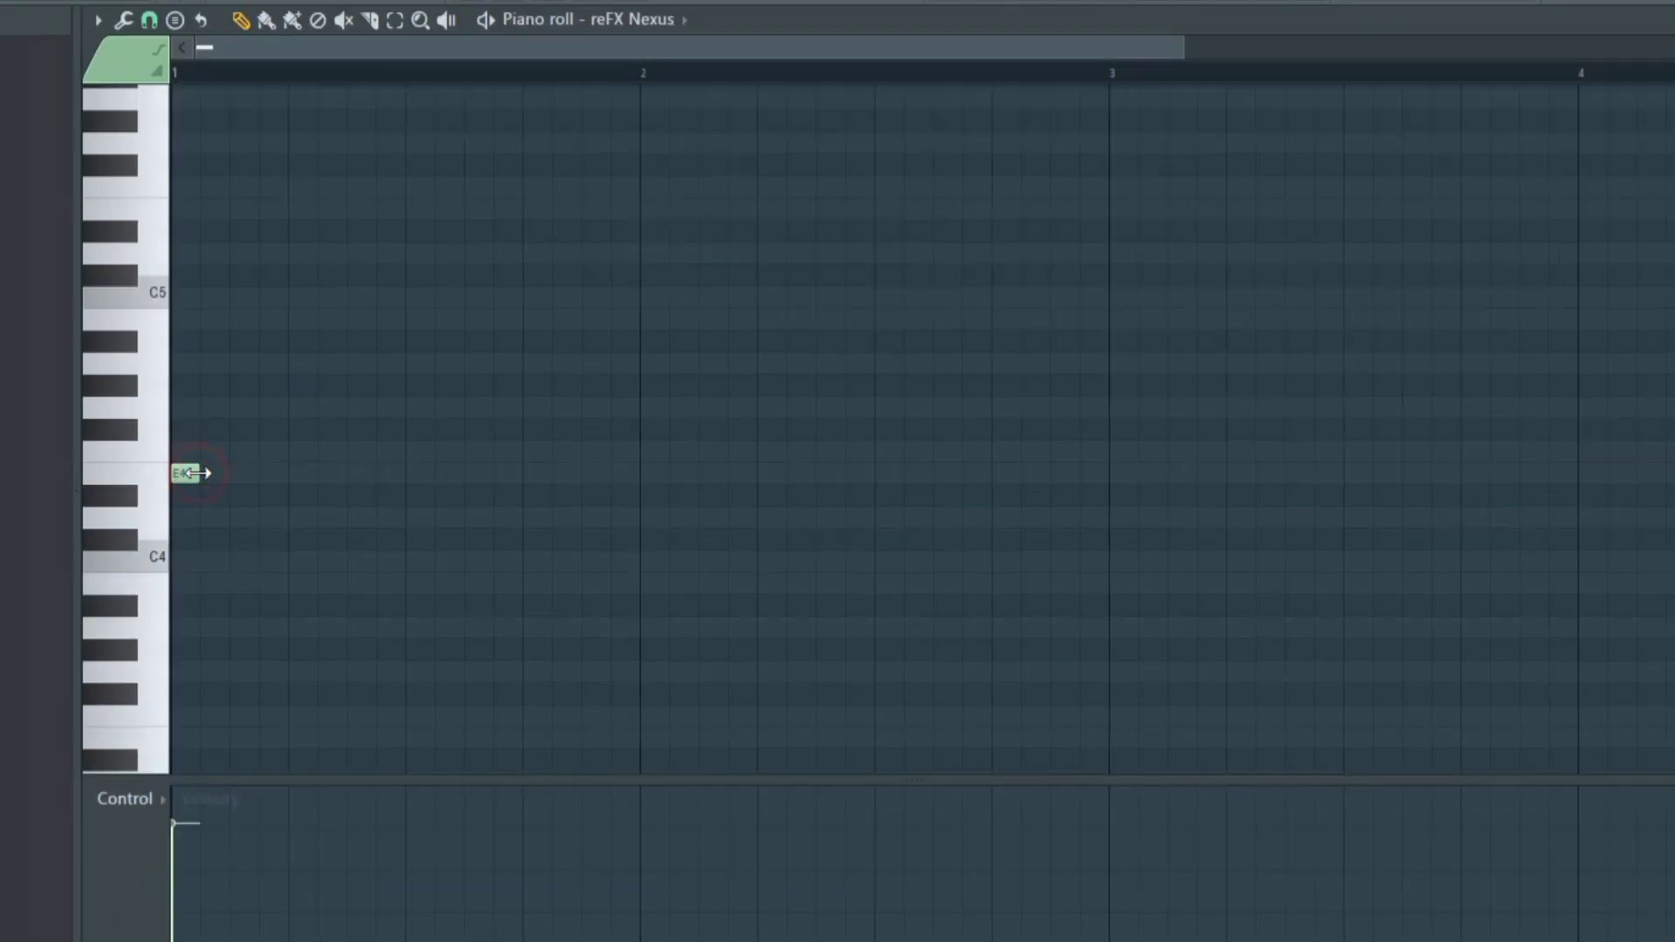
drag(199, 473, 397, 488)
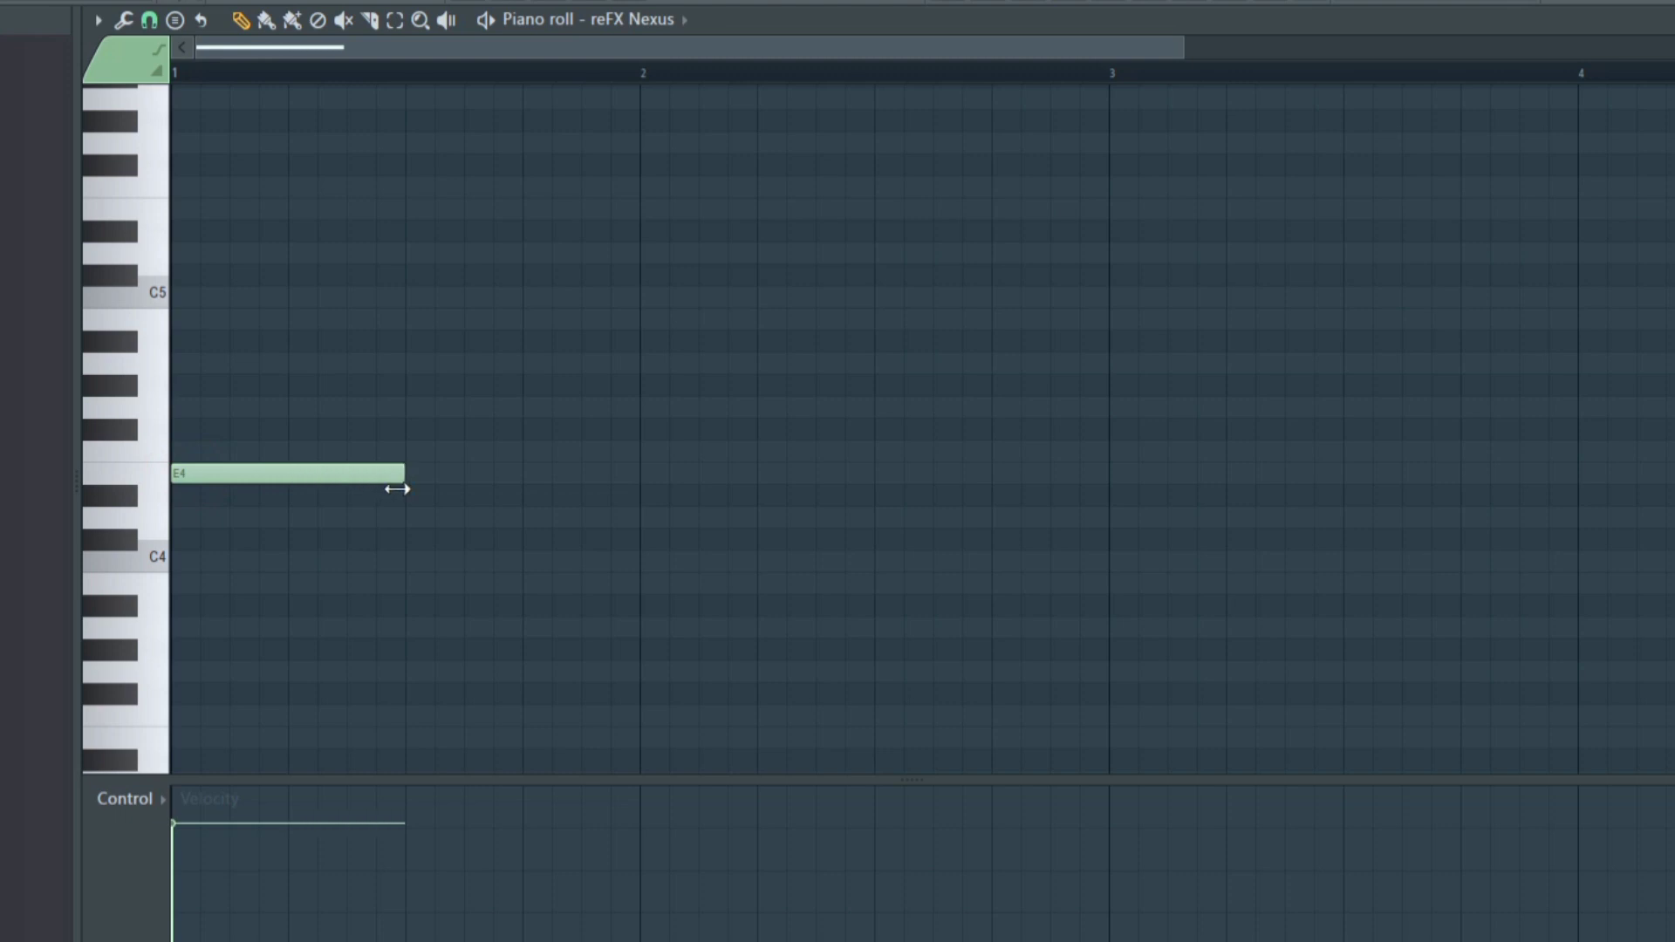
click(182, 407)
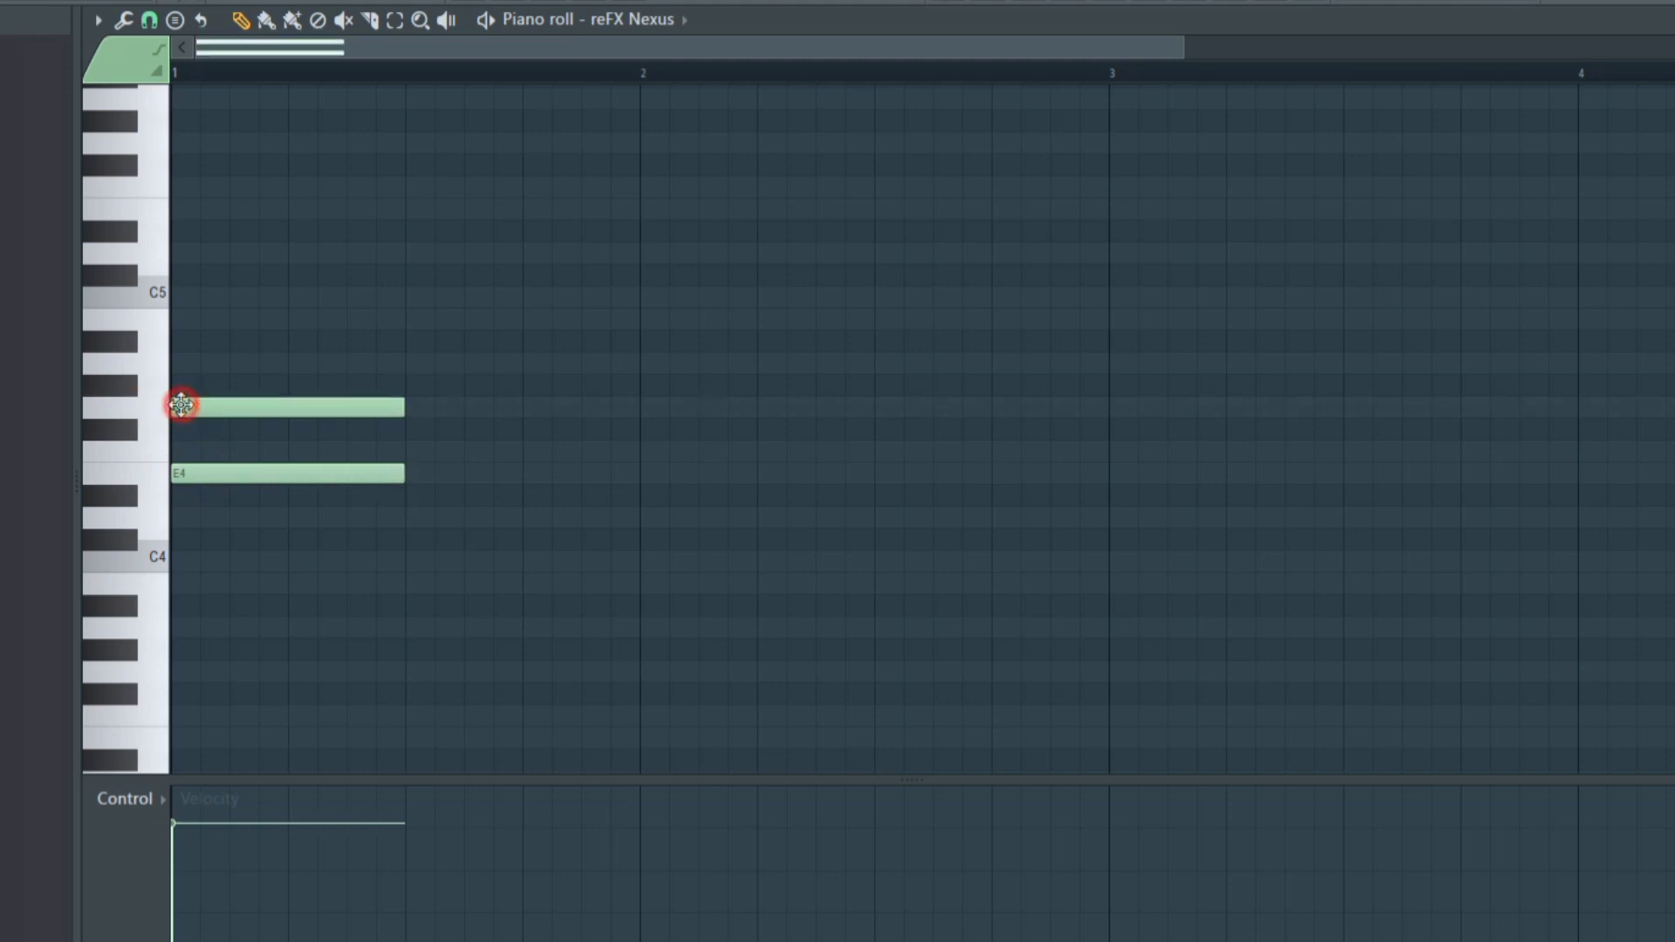
click(179, 319)
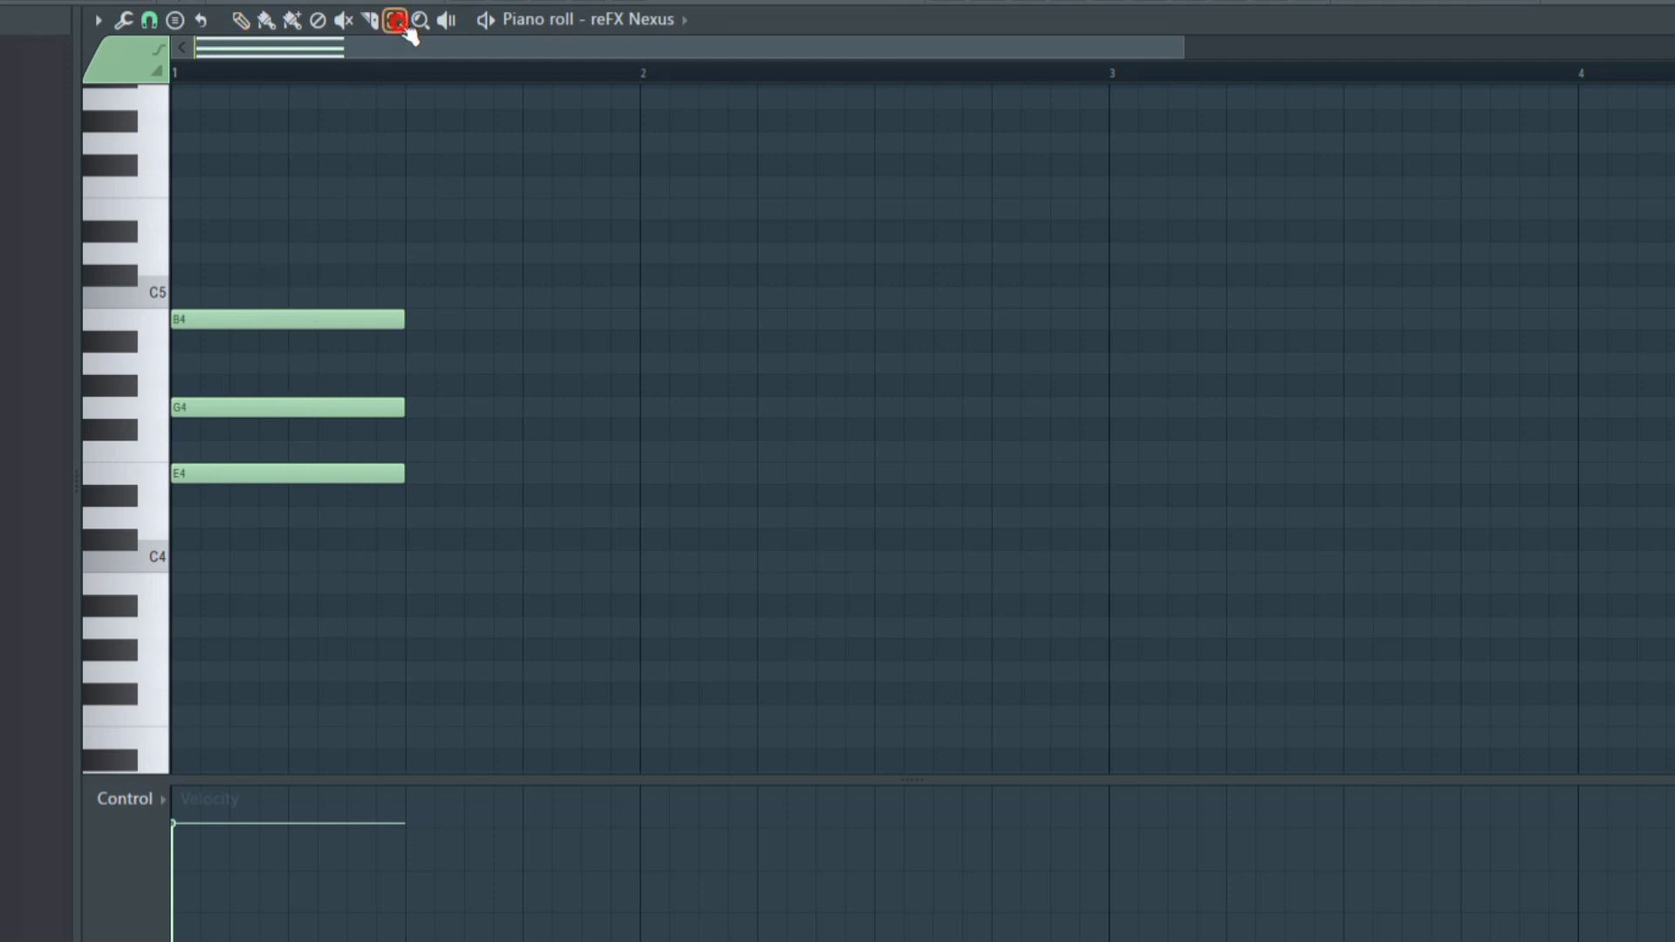
Select all three chord notes and apply the Strumizer with its preset start time and velocity settings
drag(243, 337, 299, 475)
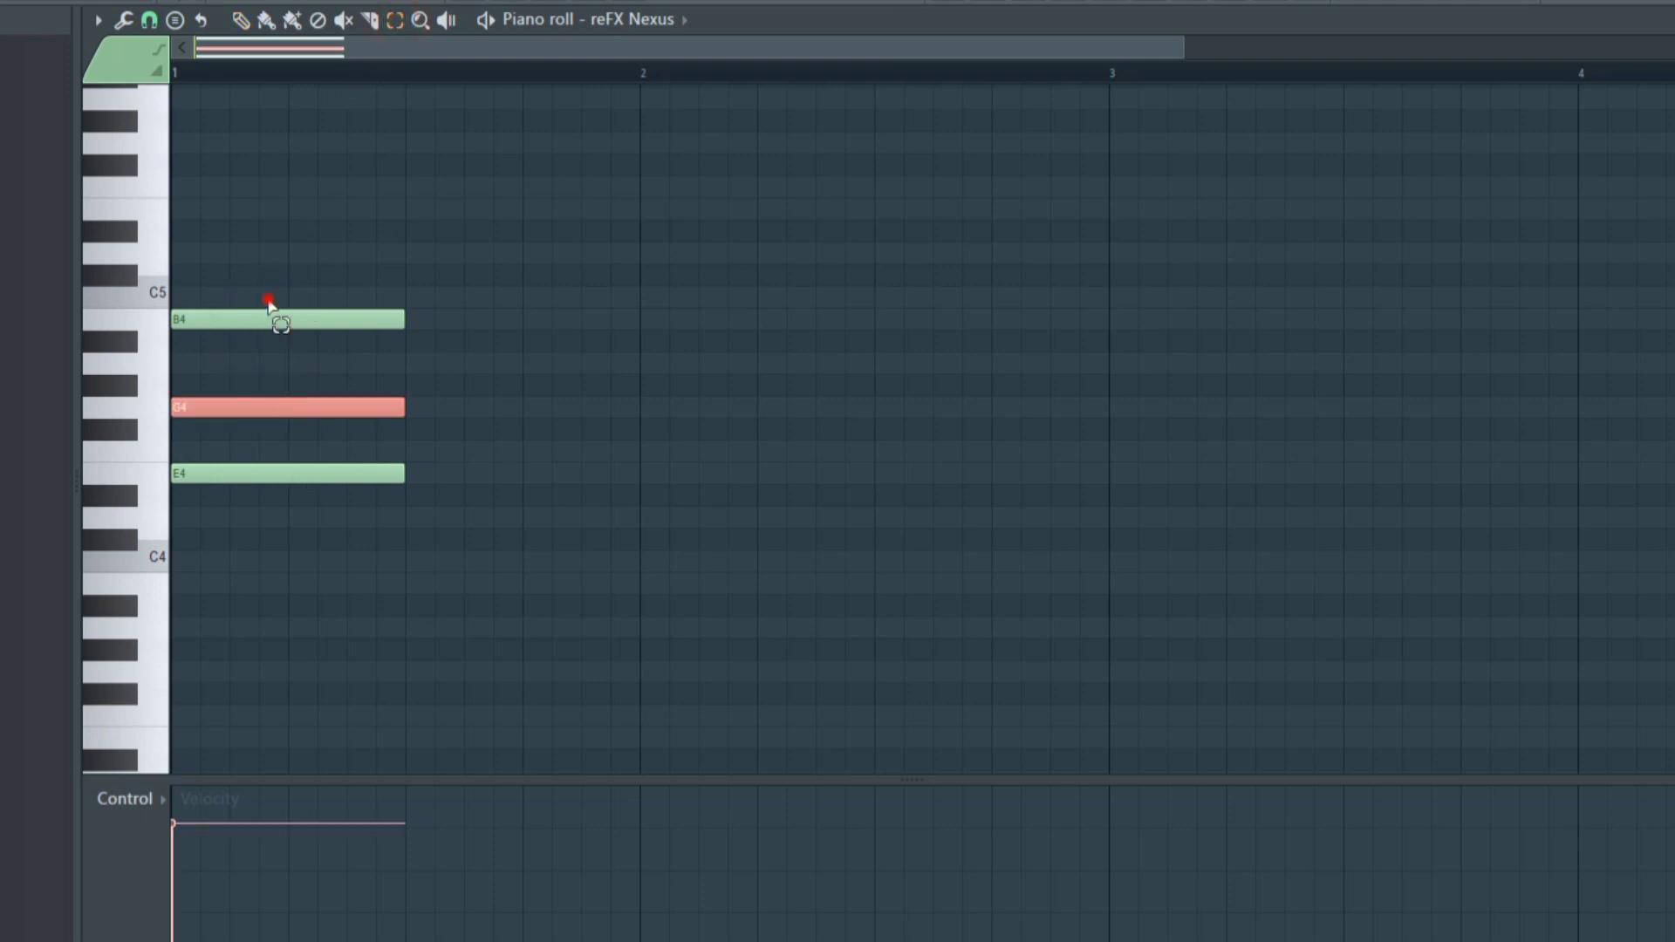
drag(268, 301, 307, 479)
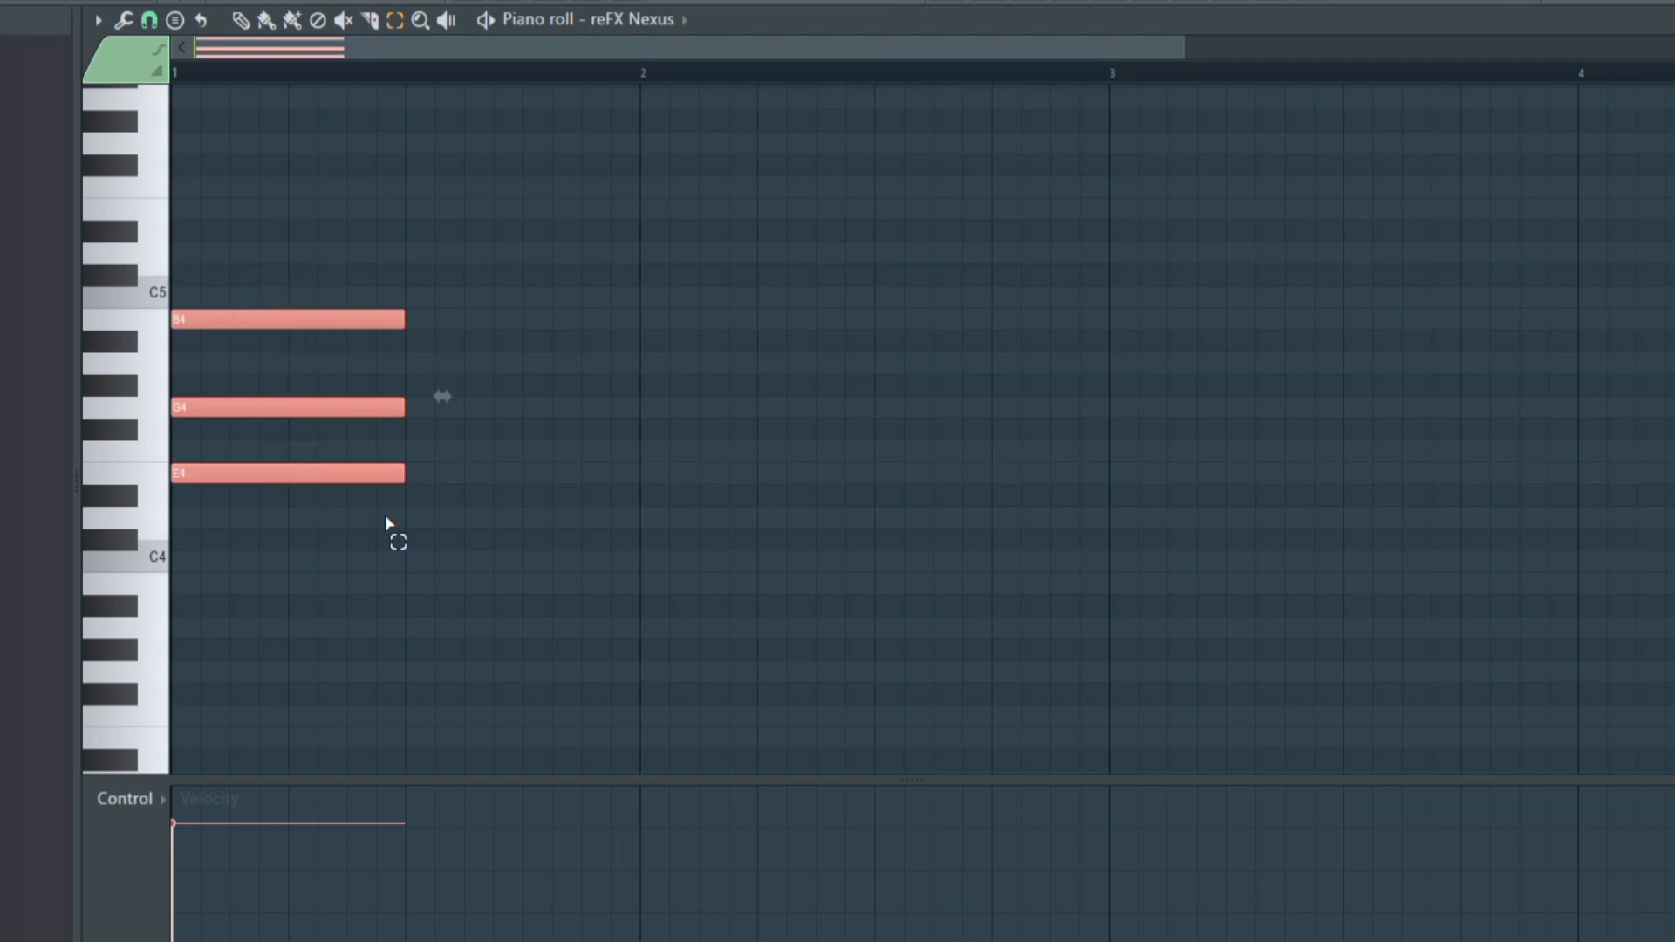
key(alt+s)
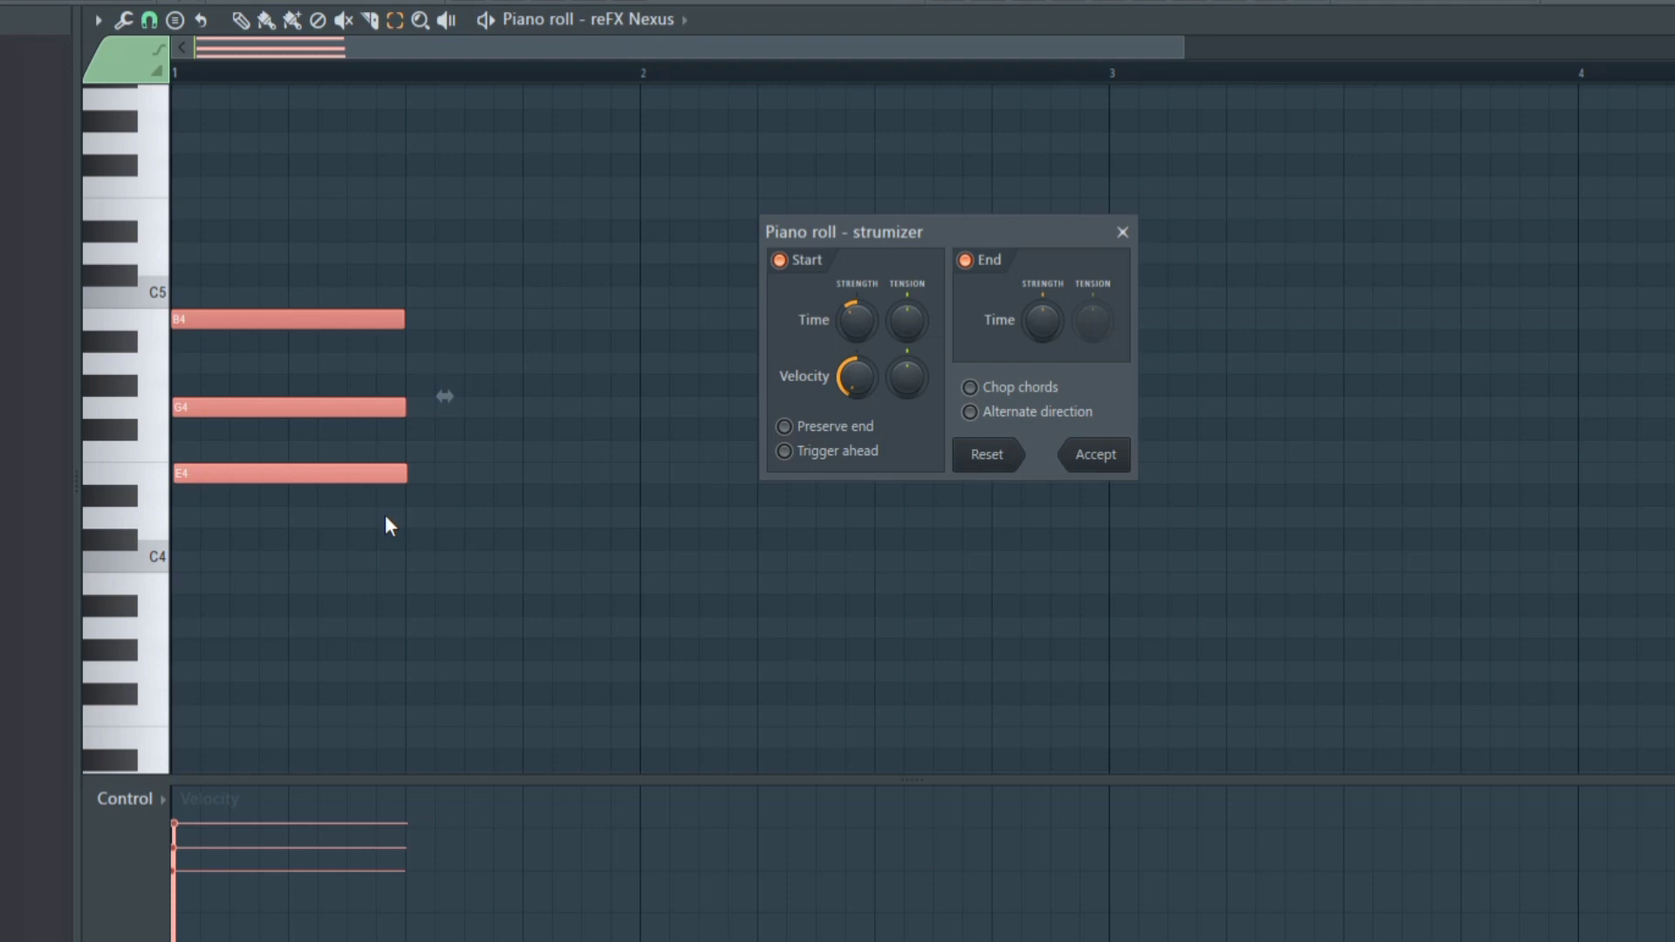
drag(949, 222, 776, 223)
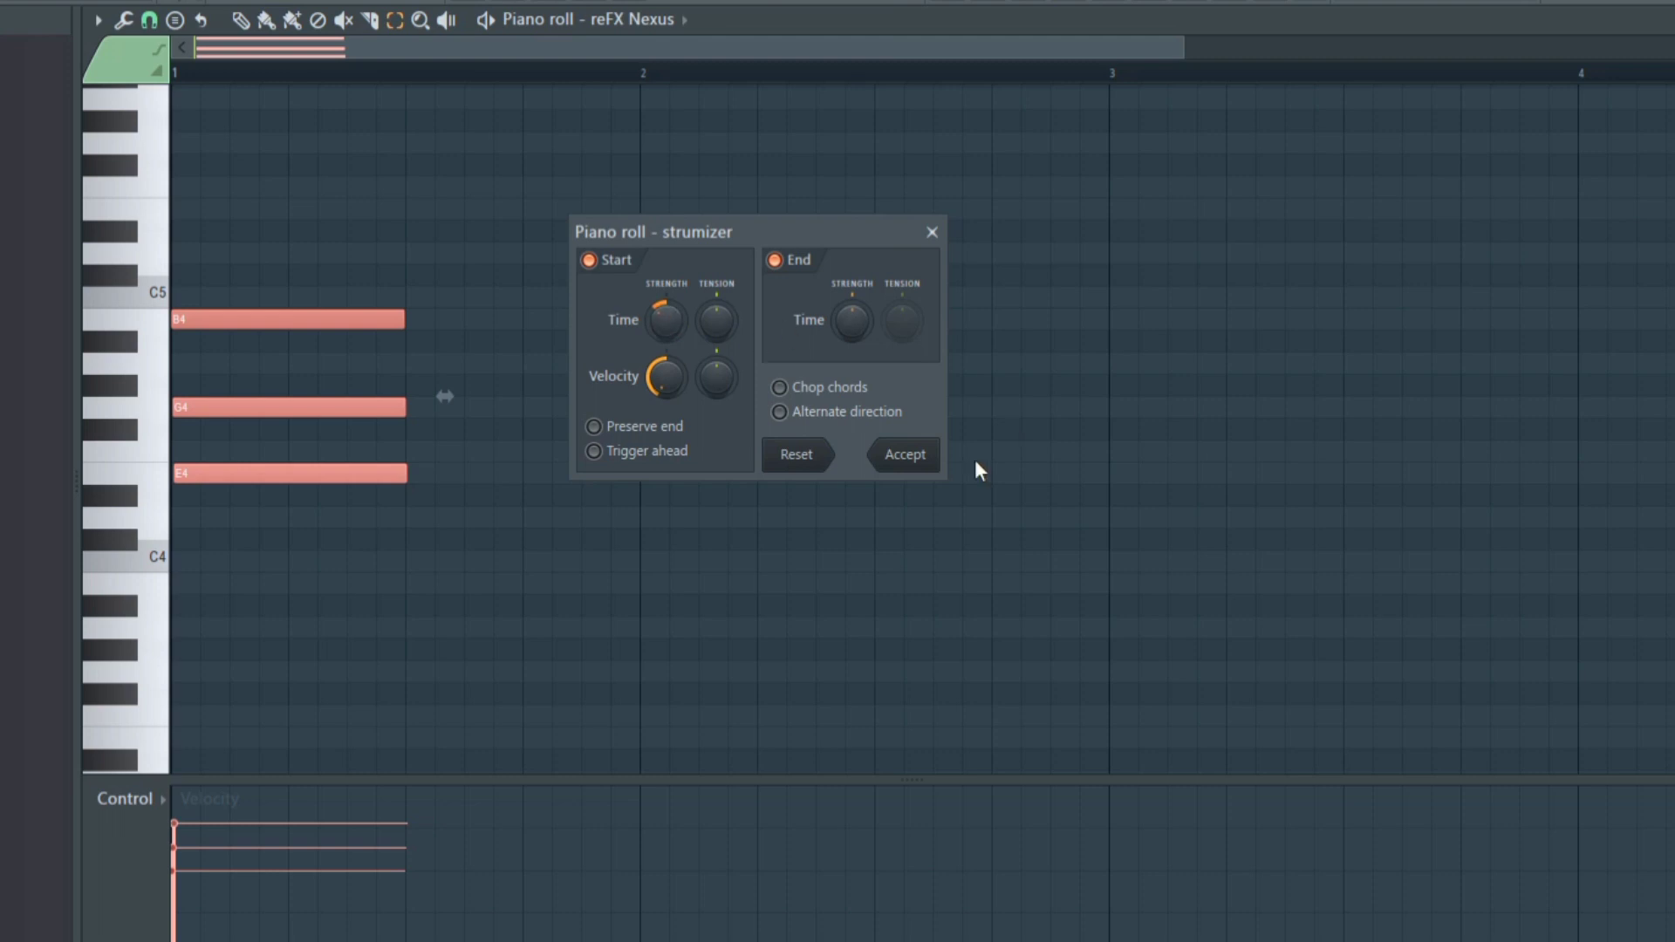
click(917, 470)
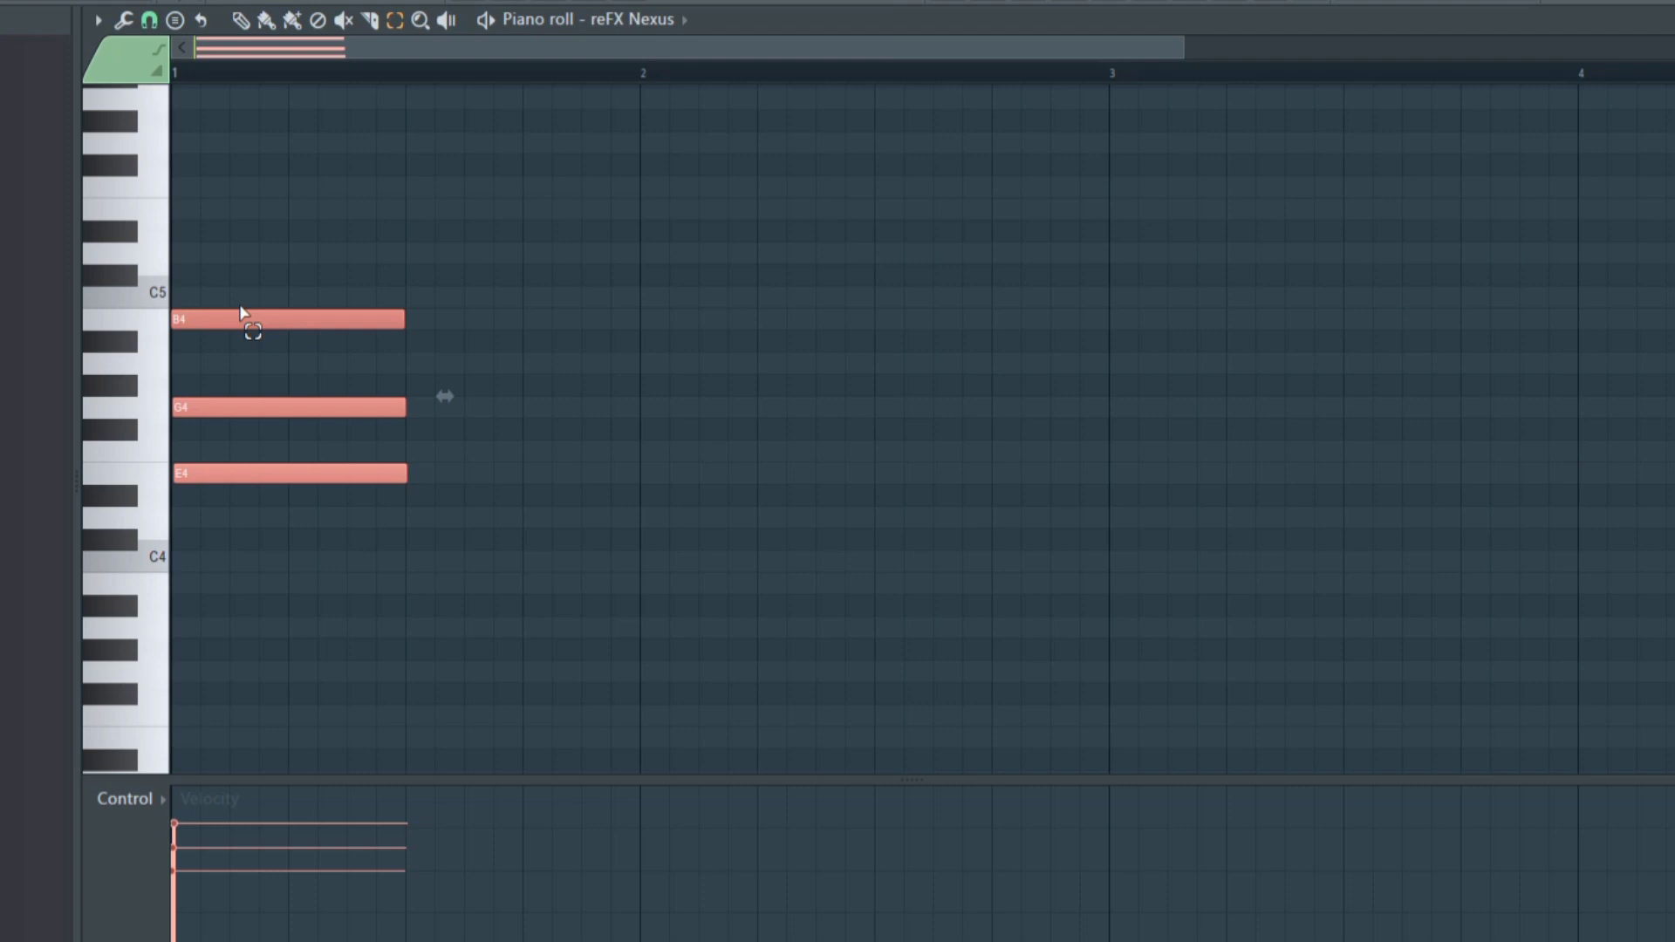
Lower the velocity of the three selected chord notes together and play the chord back
scroll(243, 312, down, 10)
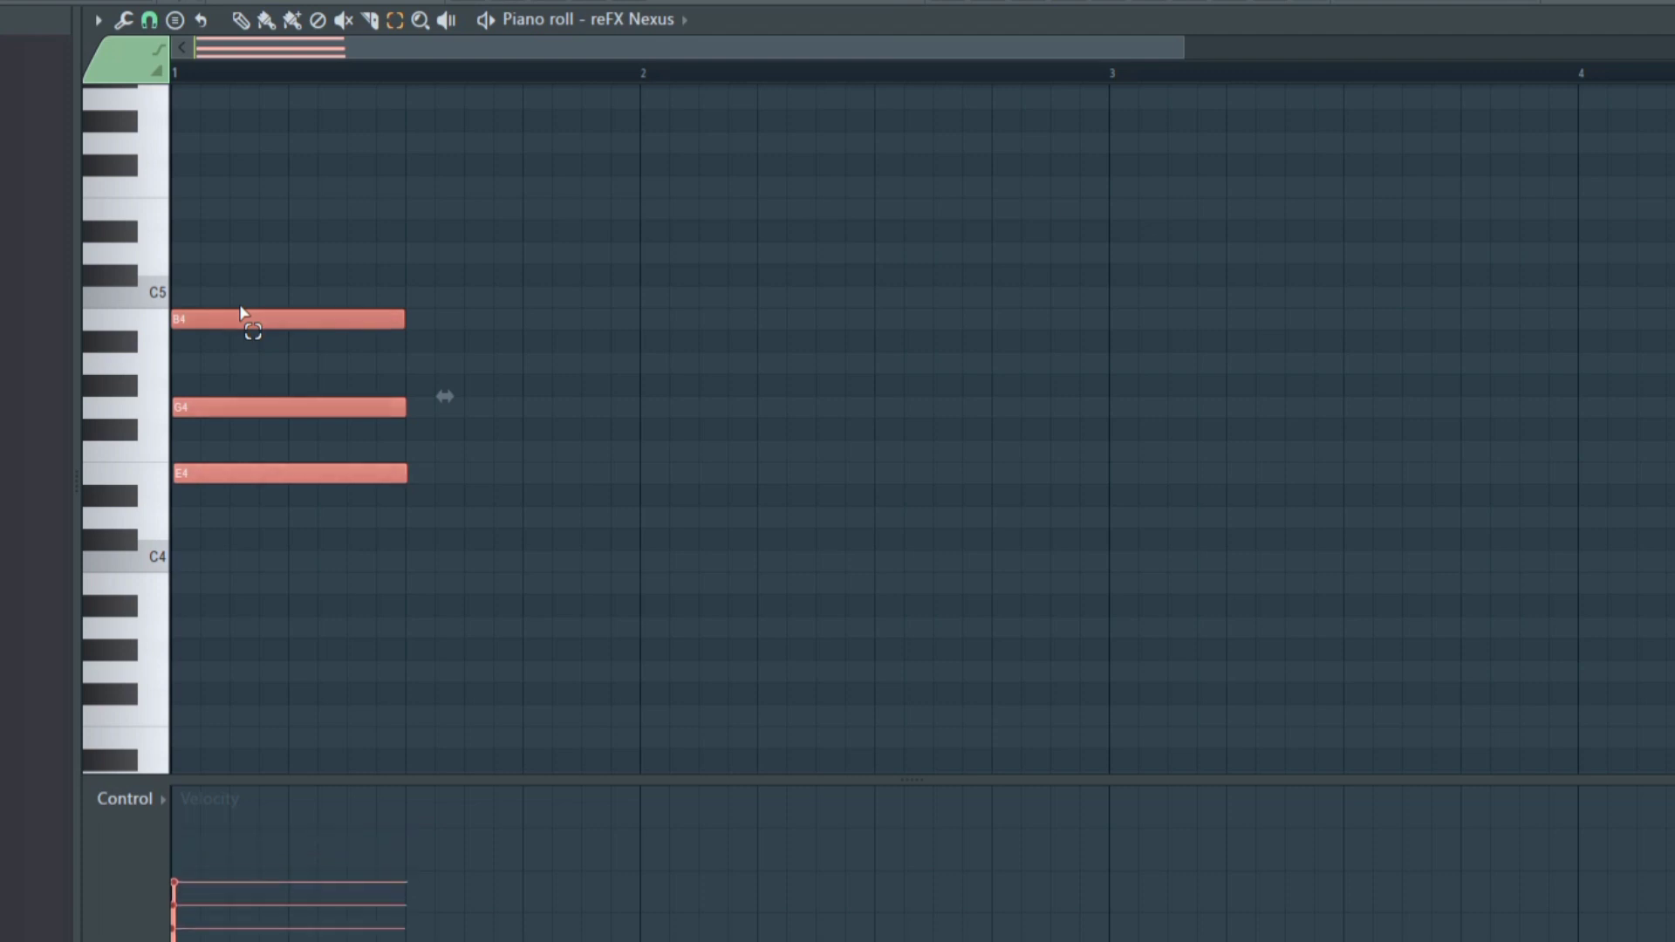
scroll(243, 312, up, 2)
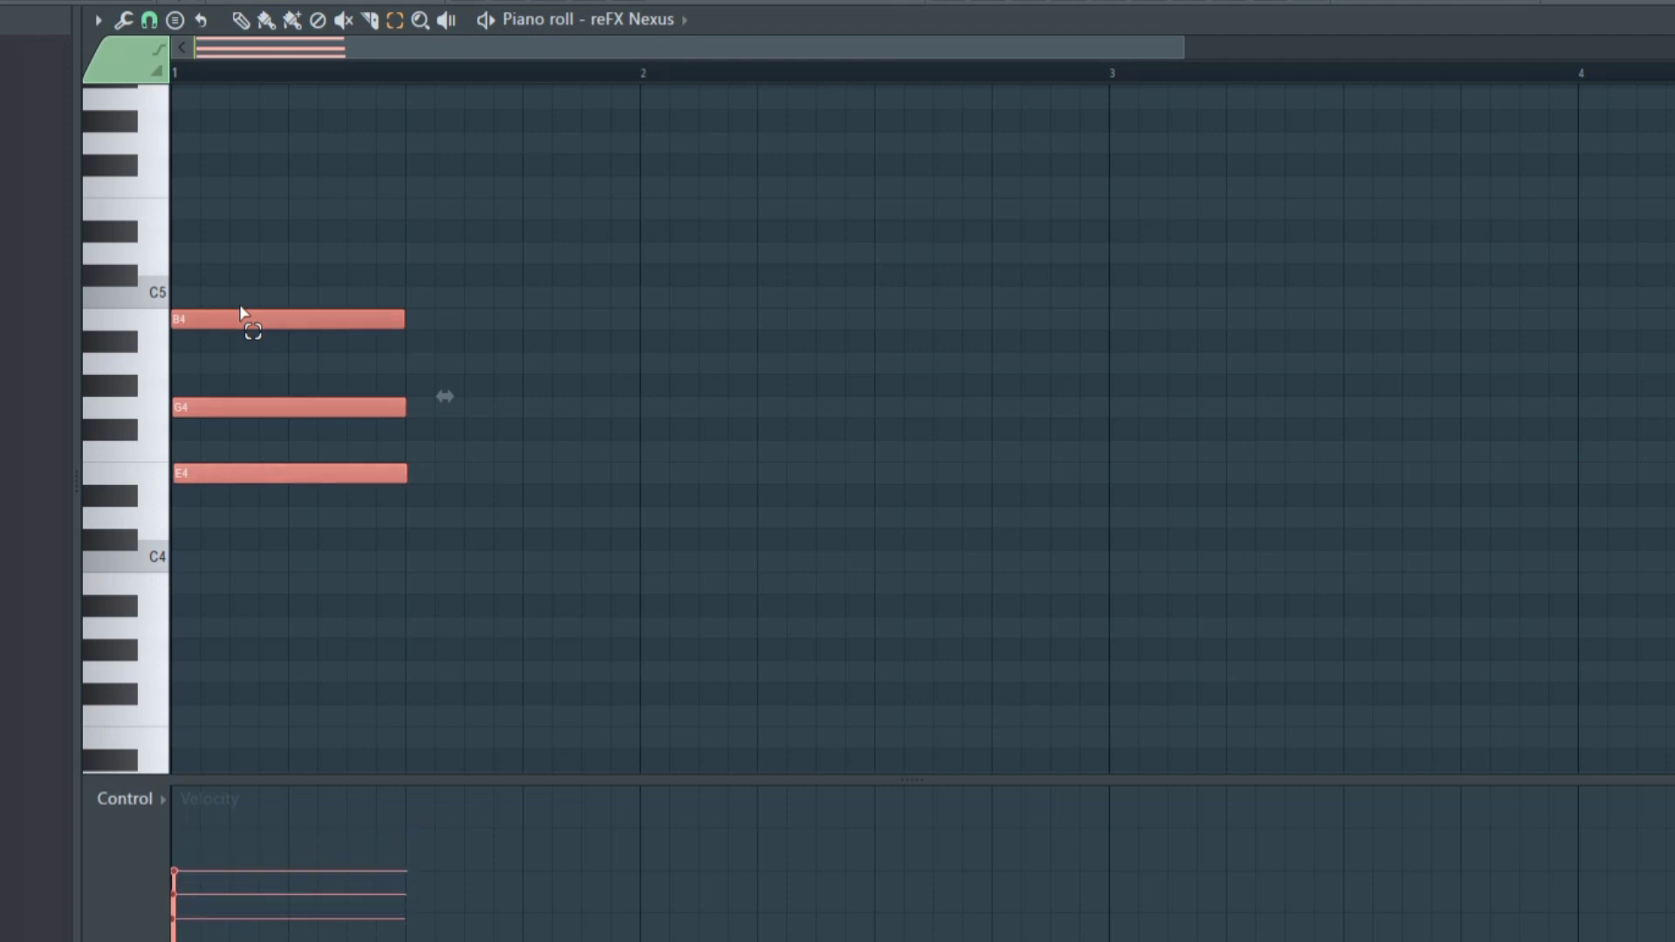
key(space)
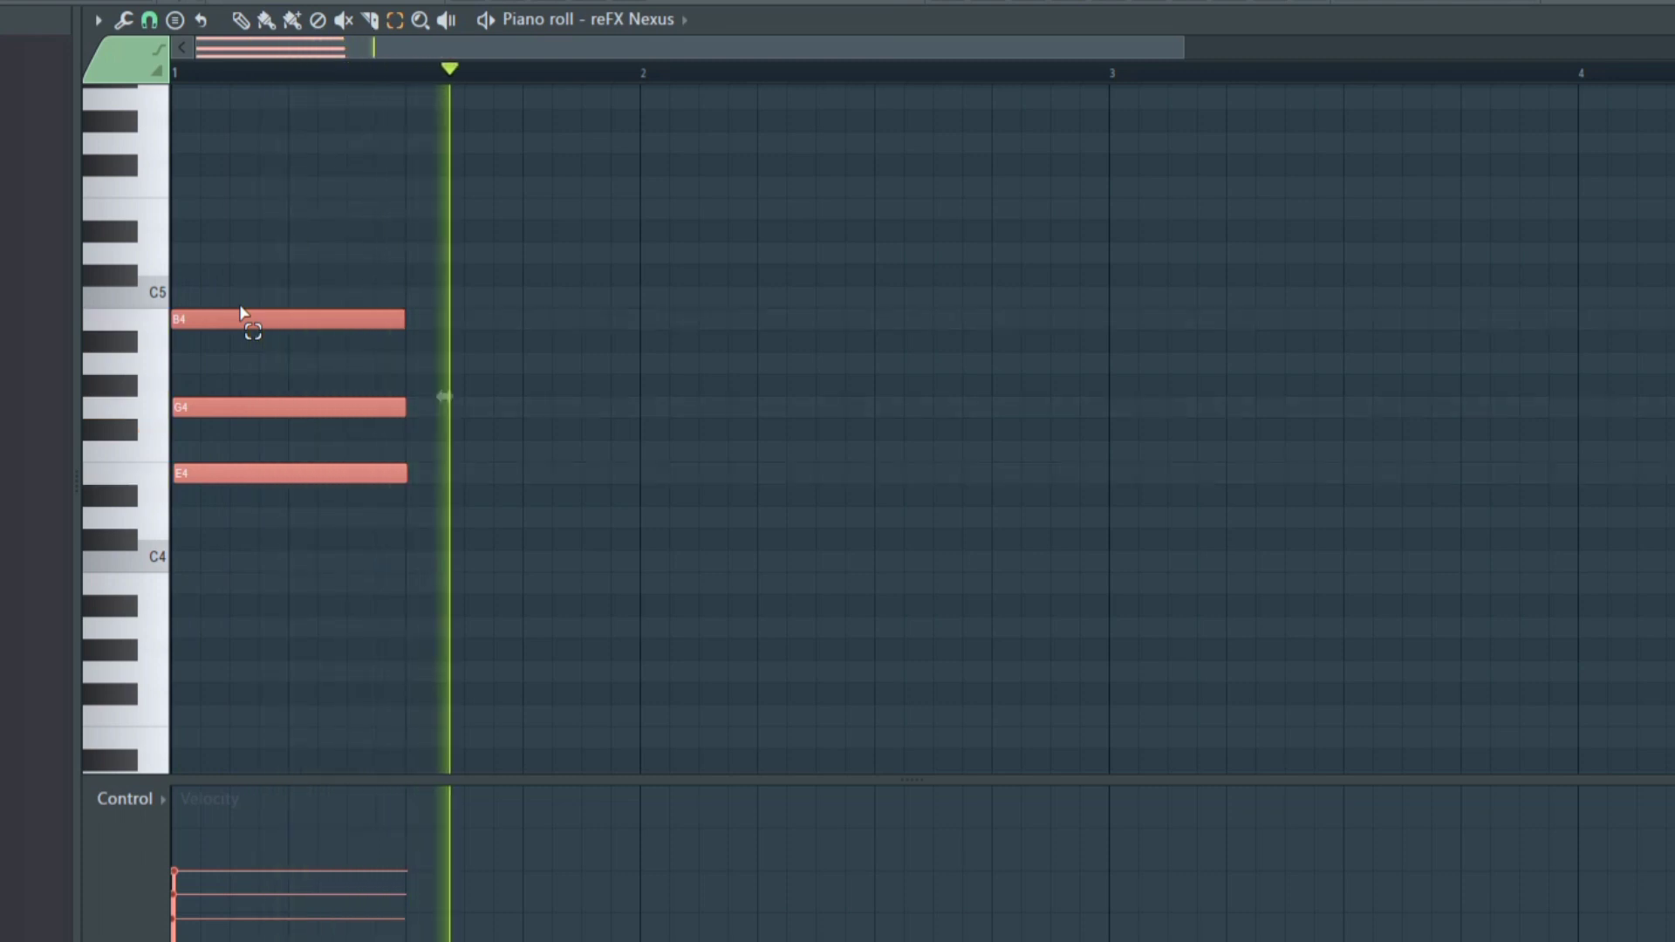
key(space)
Copy the opening chord to the second half of bar 1, transposed down so its lowest note is C4
click(240, 19)
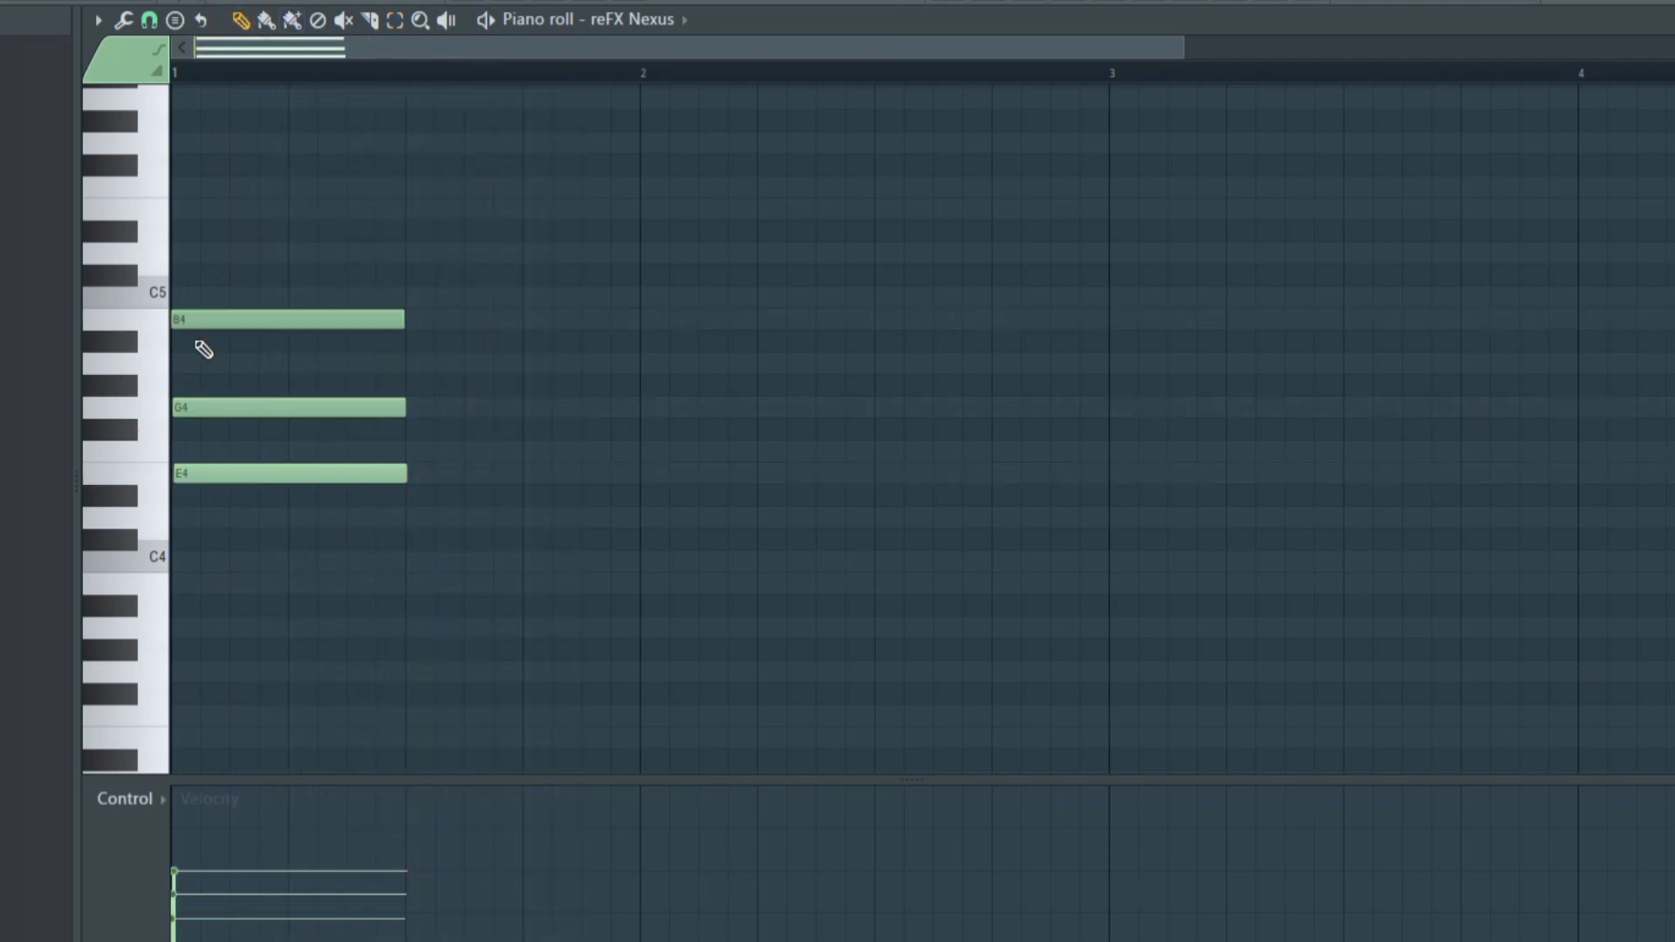
click(395, 19)
drag(242, 304, 319, 491)
click(239, 19)
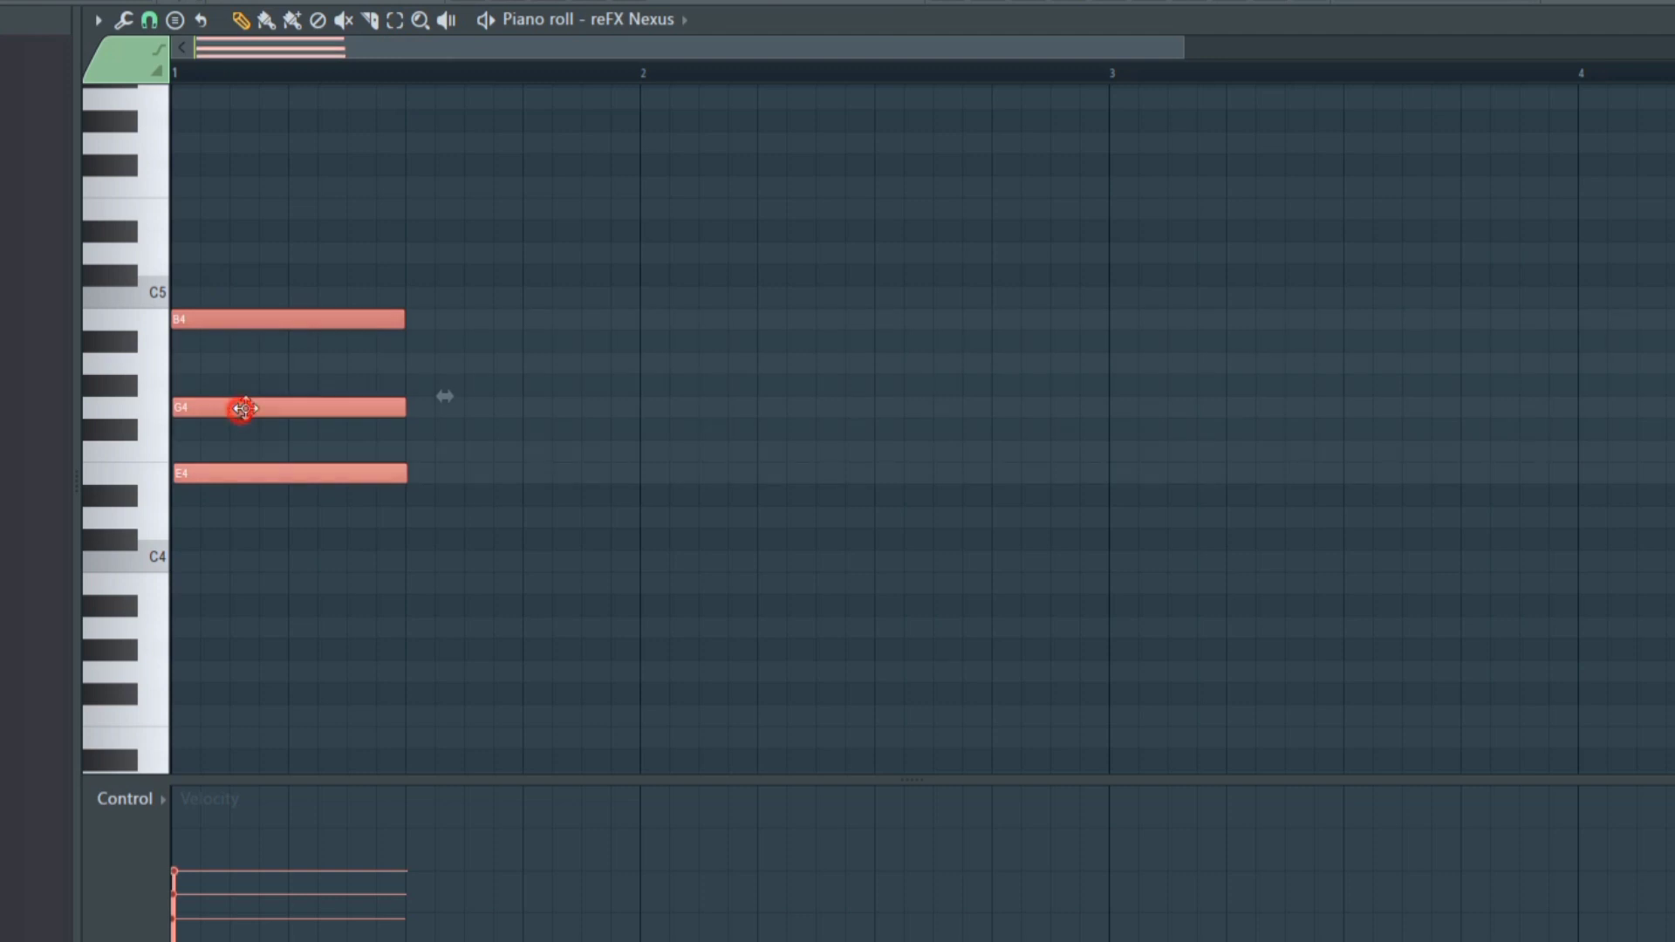
drag(240, 410, 498, 499)
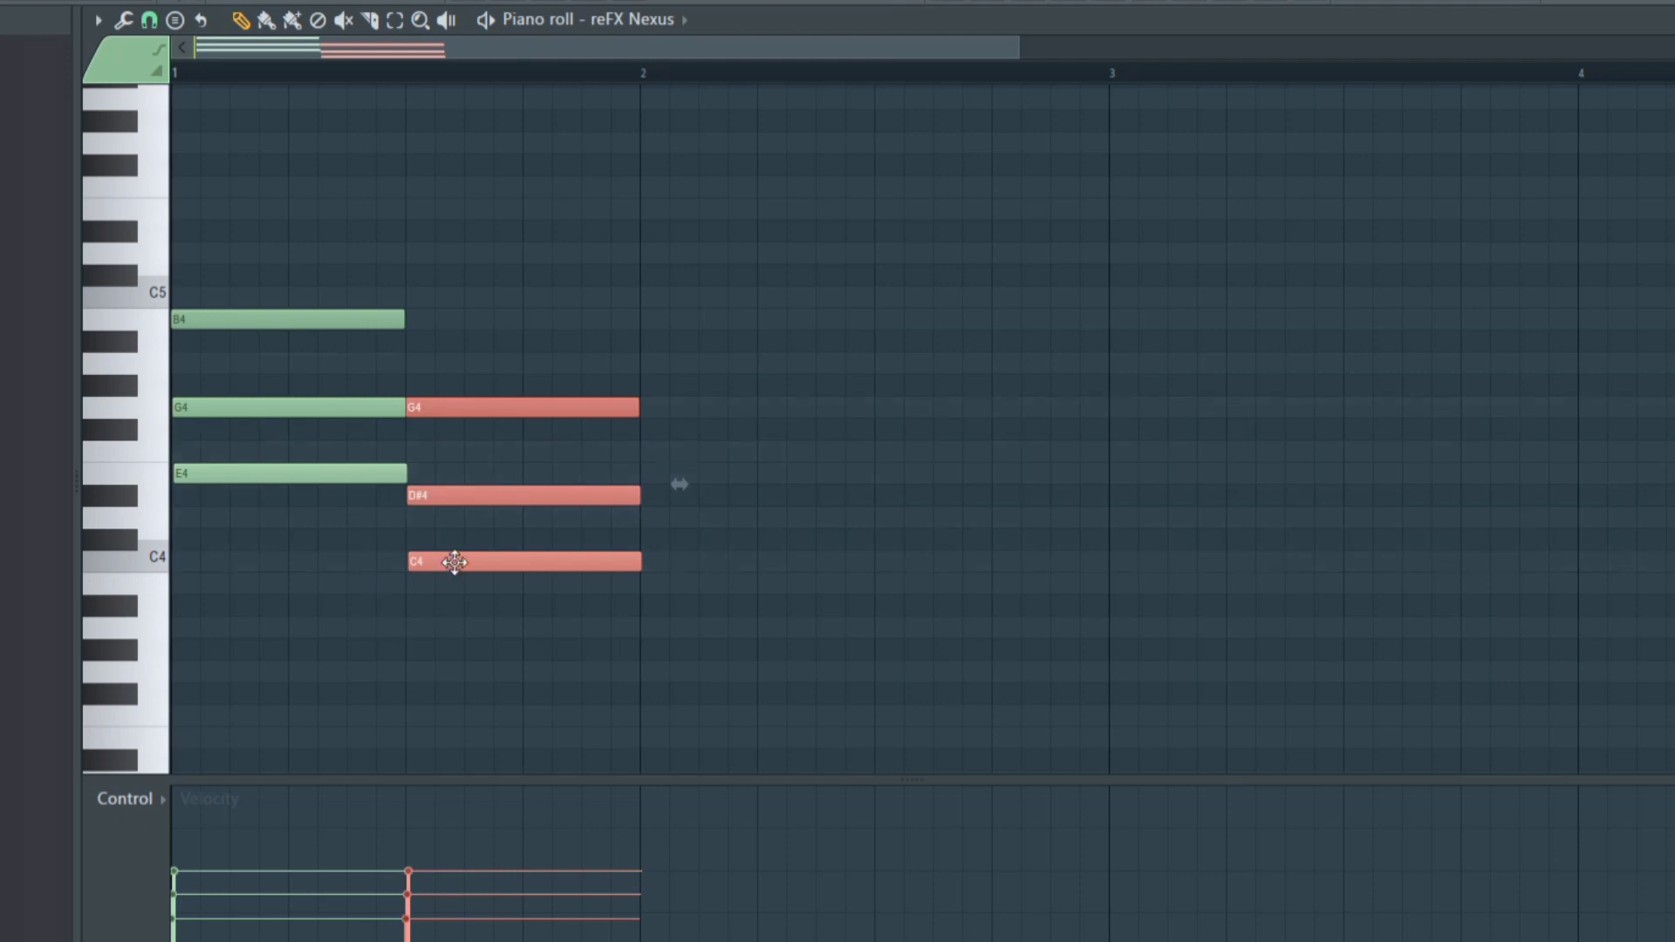
Raise the middle note of the second chord to E4 and play both chords back
click(159, 555)
click(164, 474)
click(468, 464)
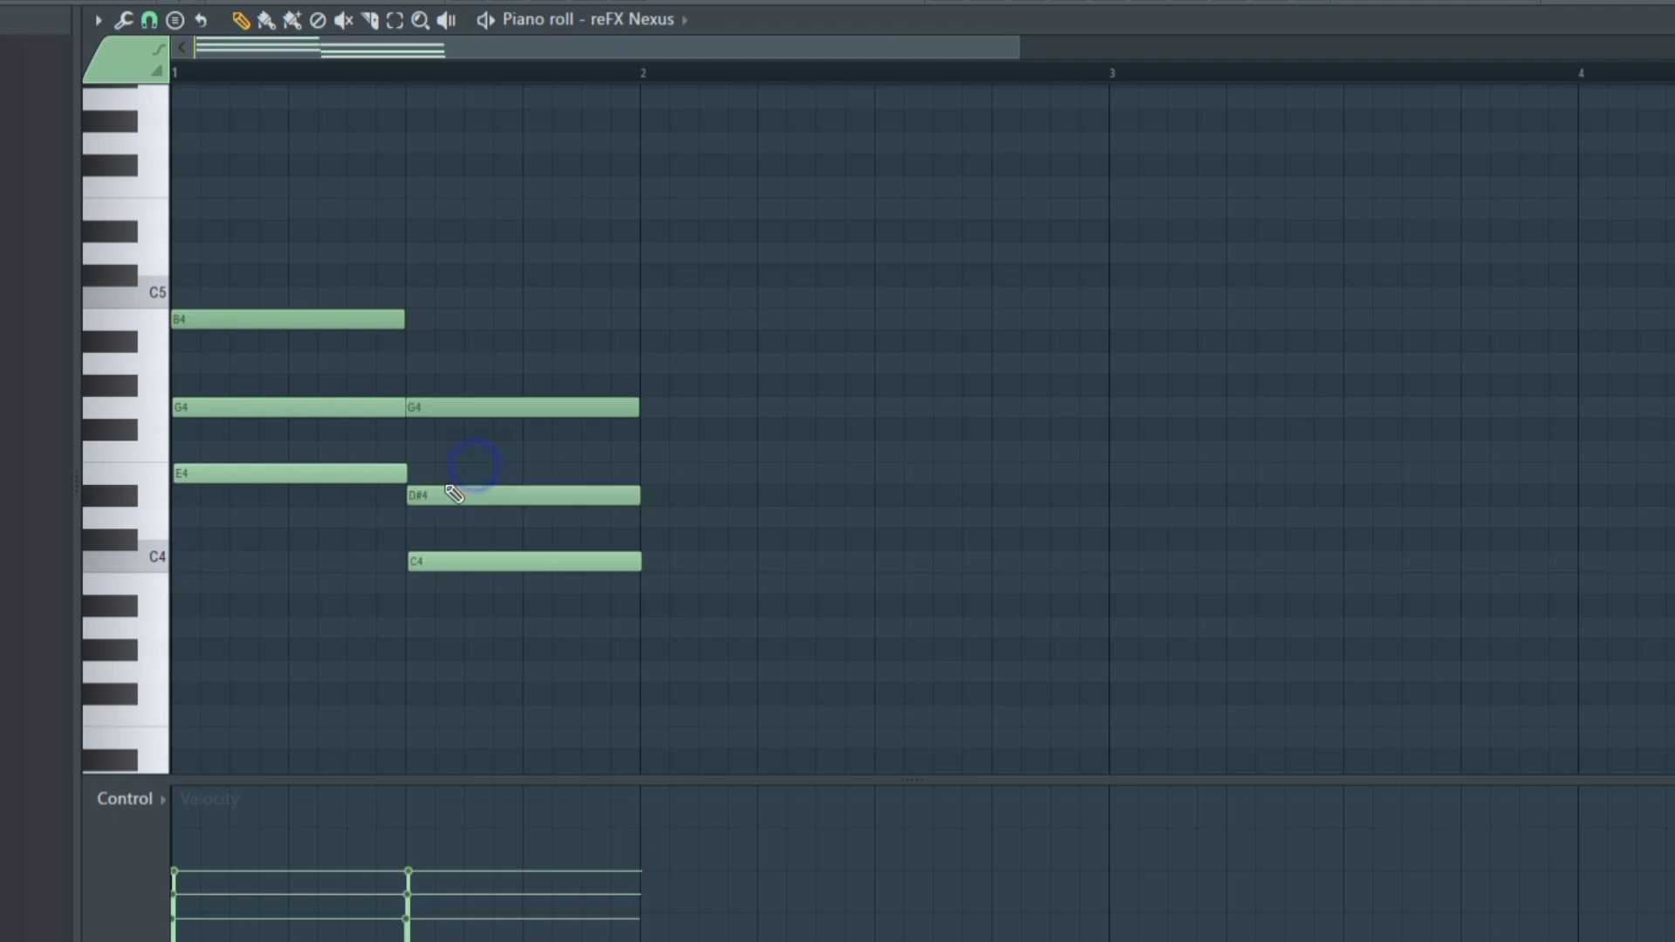
click(444, 491)
drag(445, 472, 441, 465)
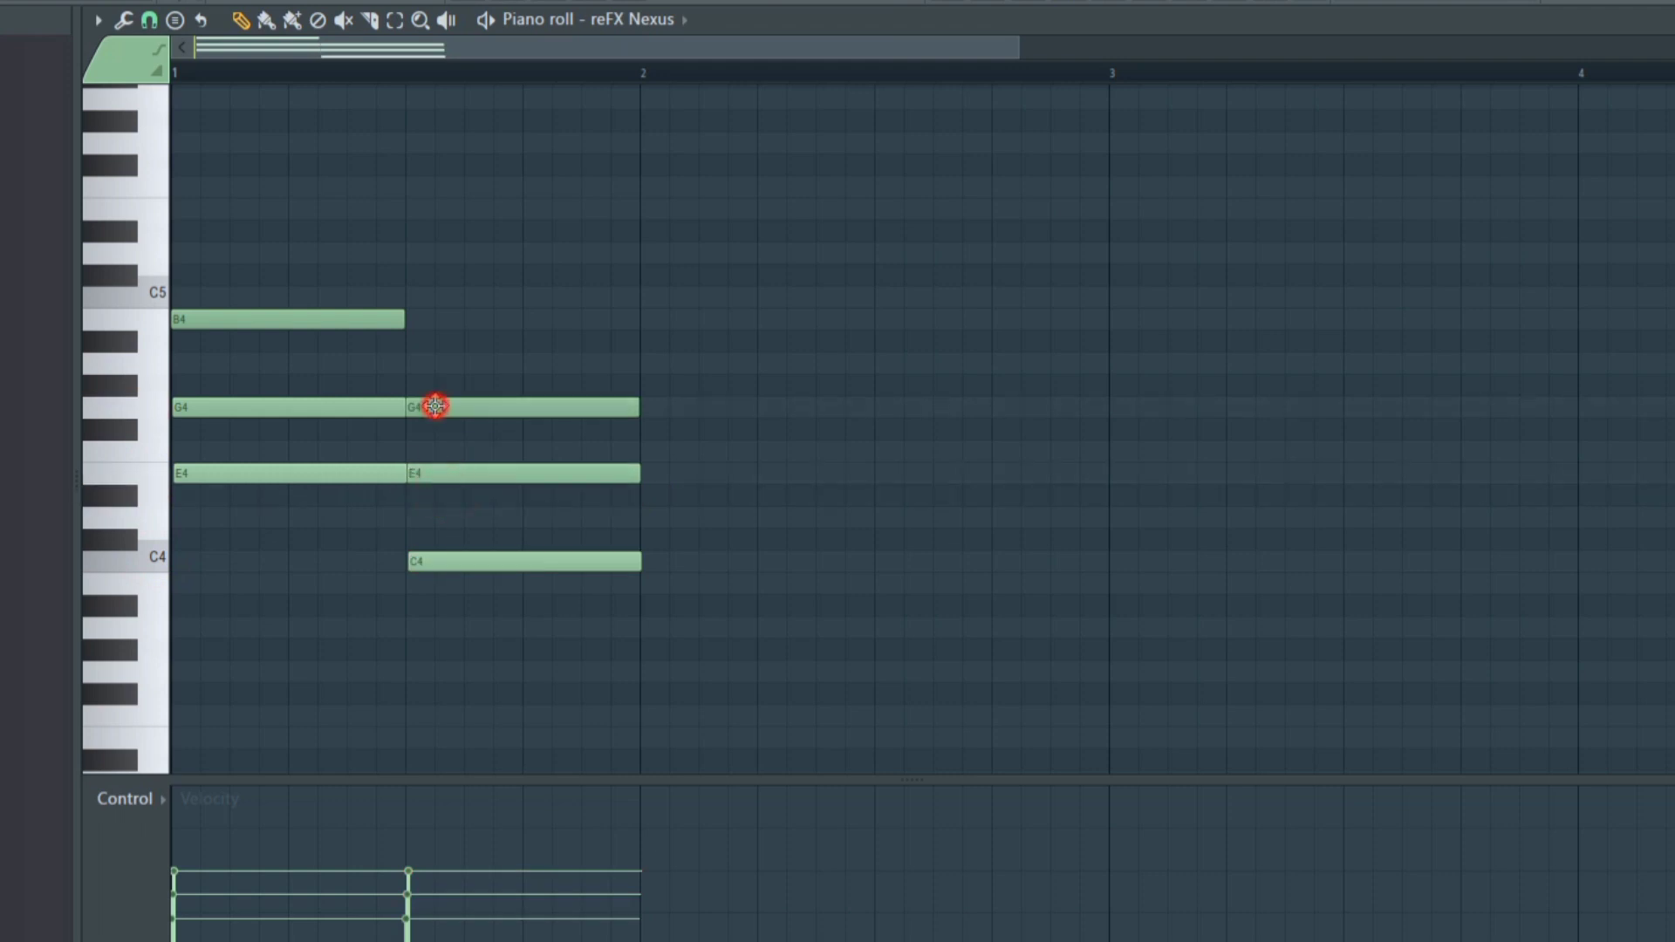
key(space)
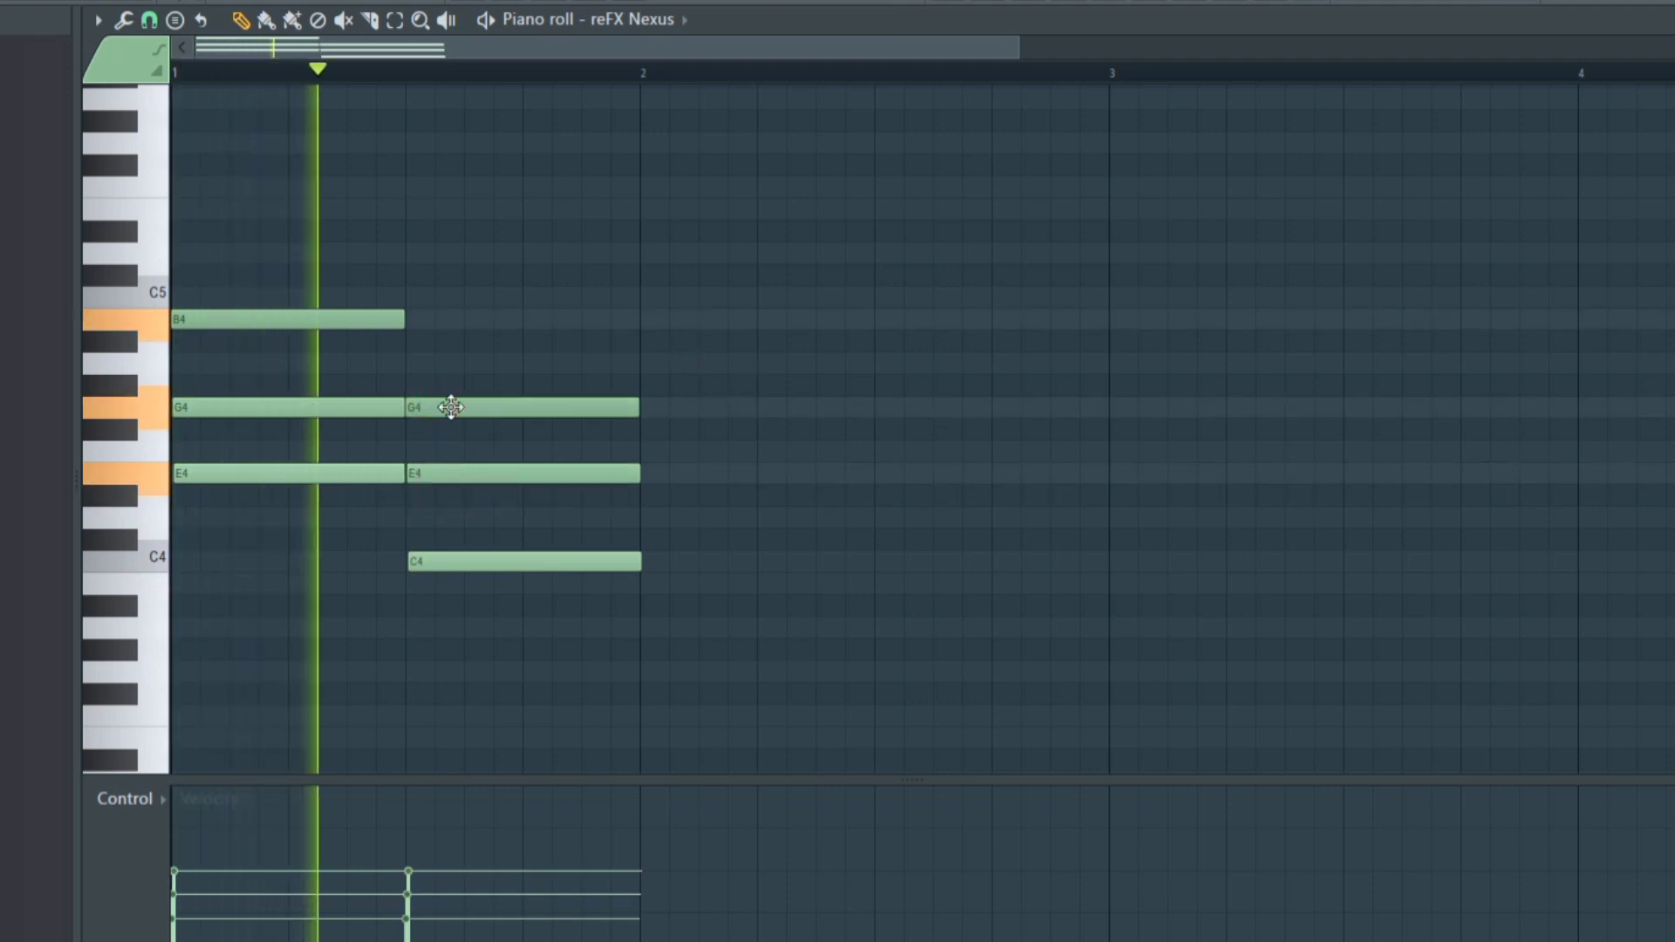
key(space)
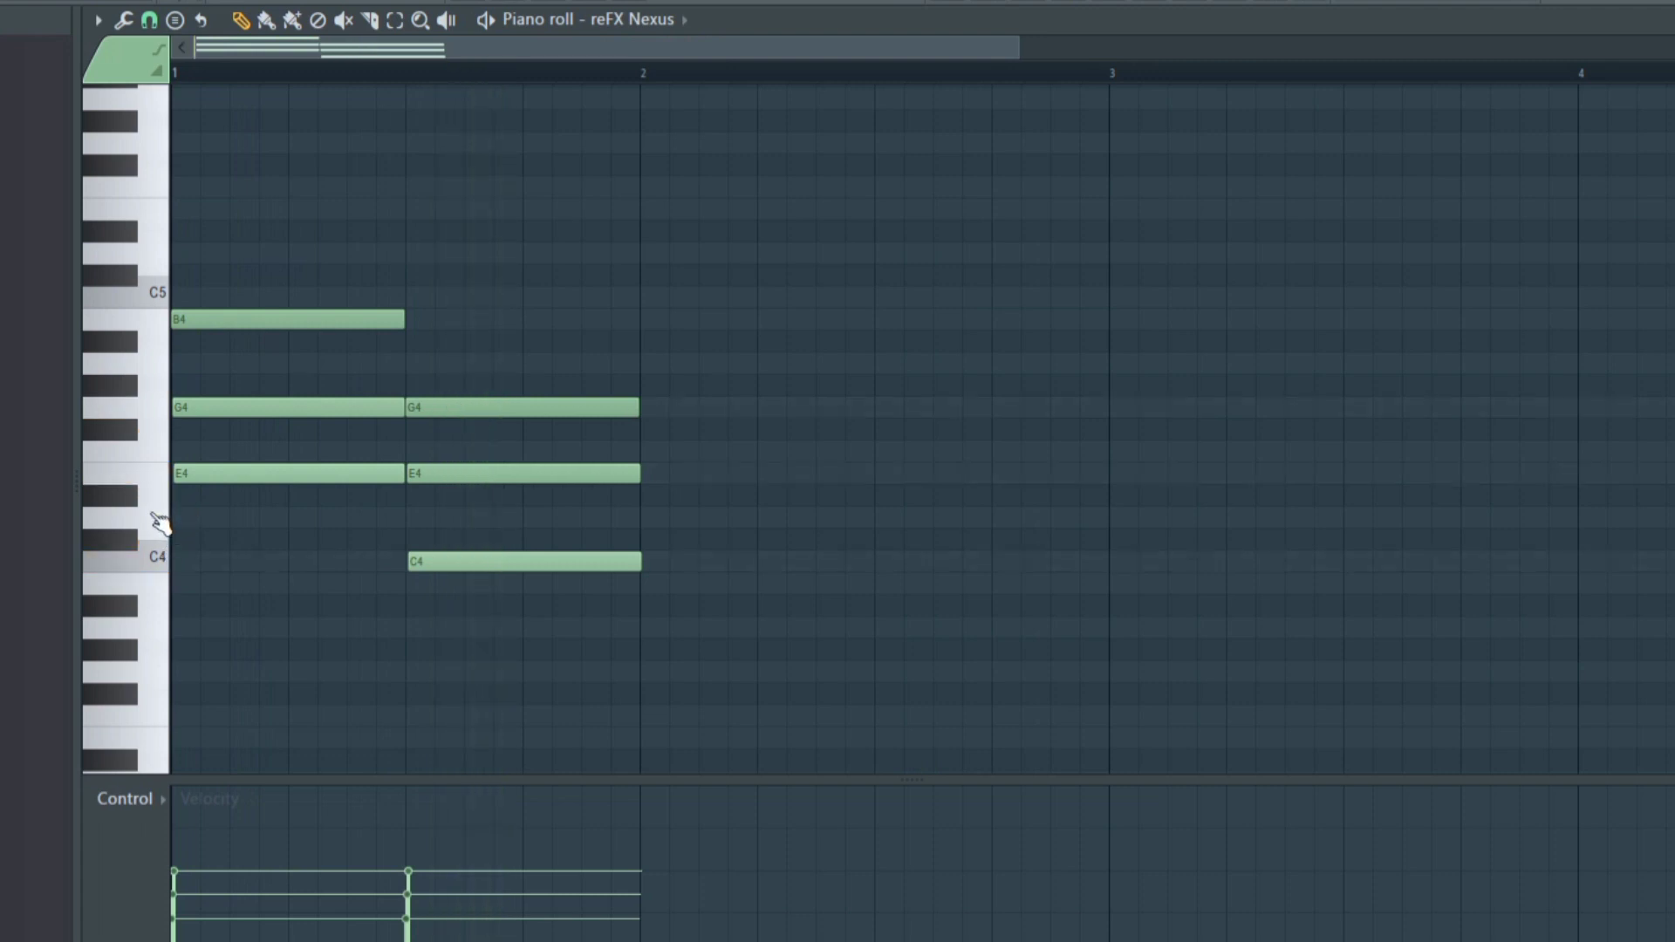
Copy the opening E4, G4 and B4 chord to the start of bar 2 at the same pitch
click(397, 24)
click(315, 26)
click(394, 19)
drag(246, 266, 293, 484)
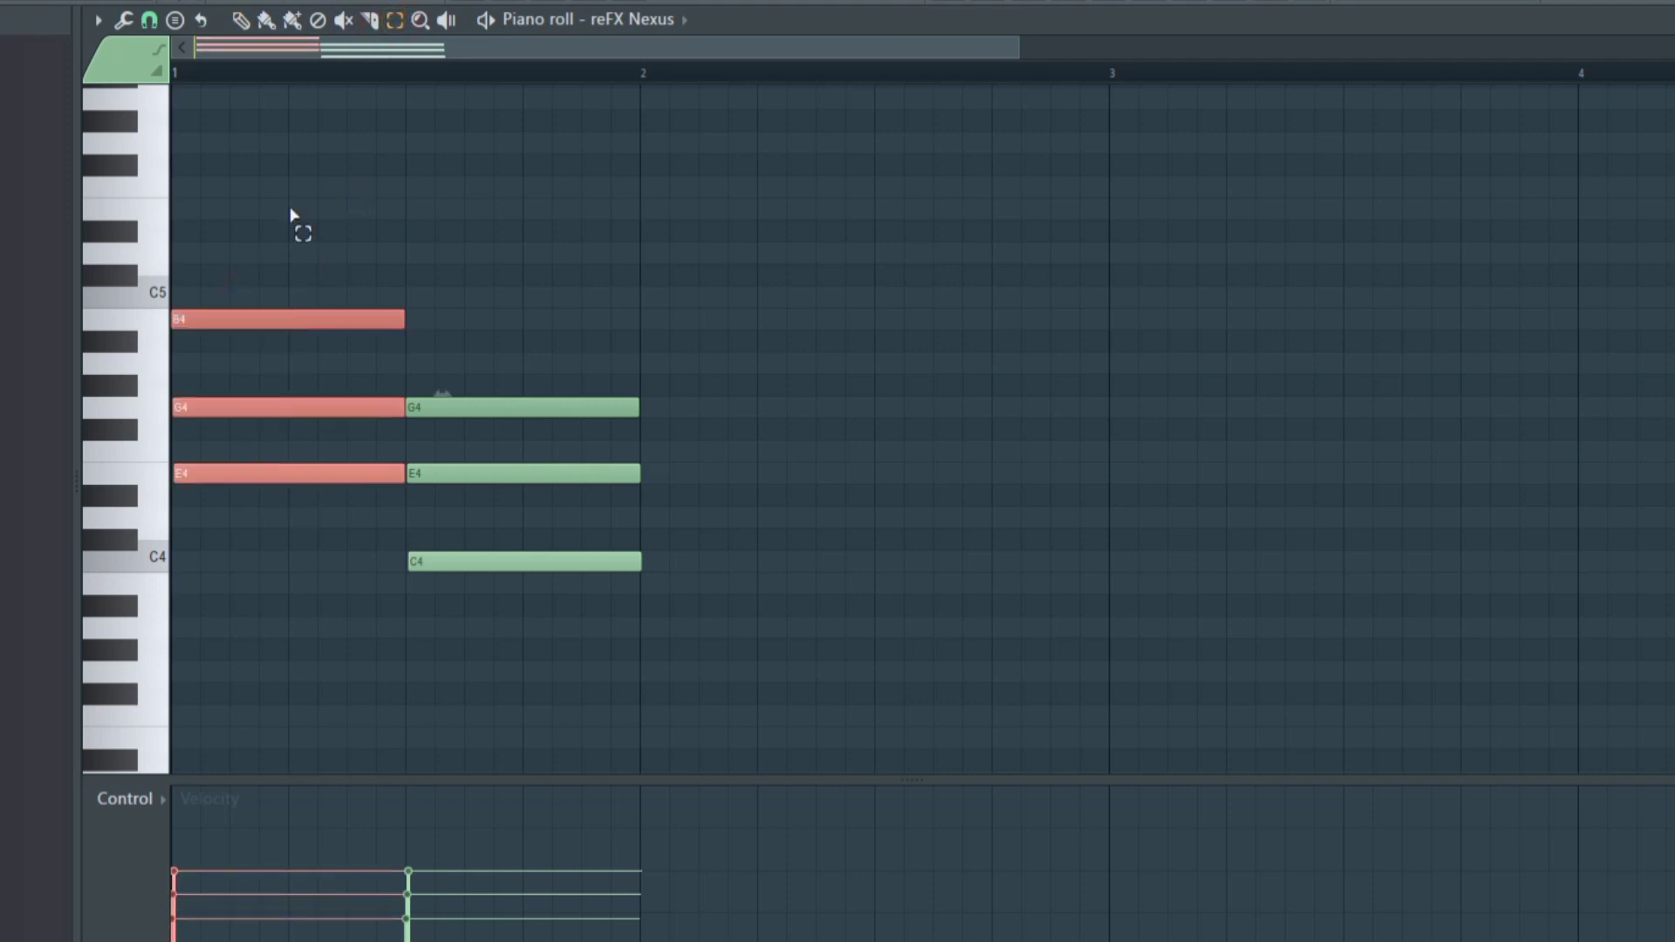
click(241, 22)
drag(278, 410, 757, 397)
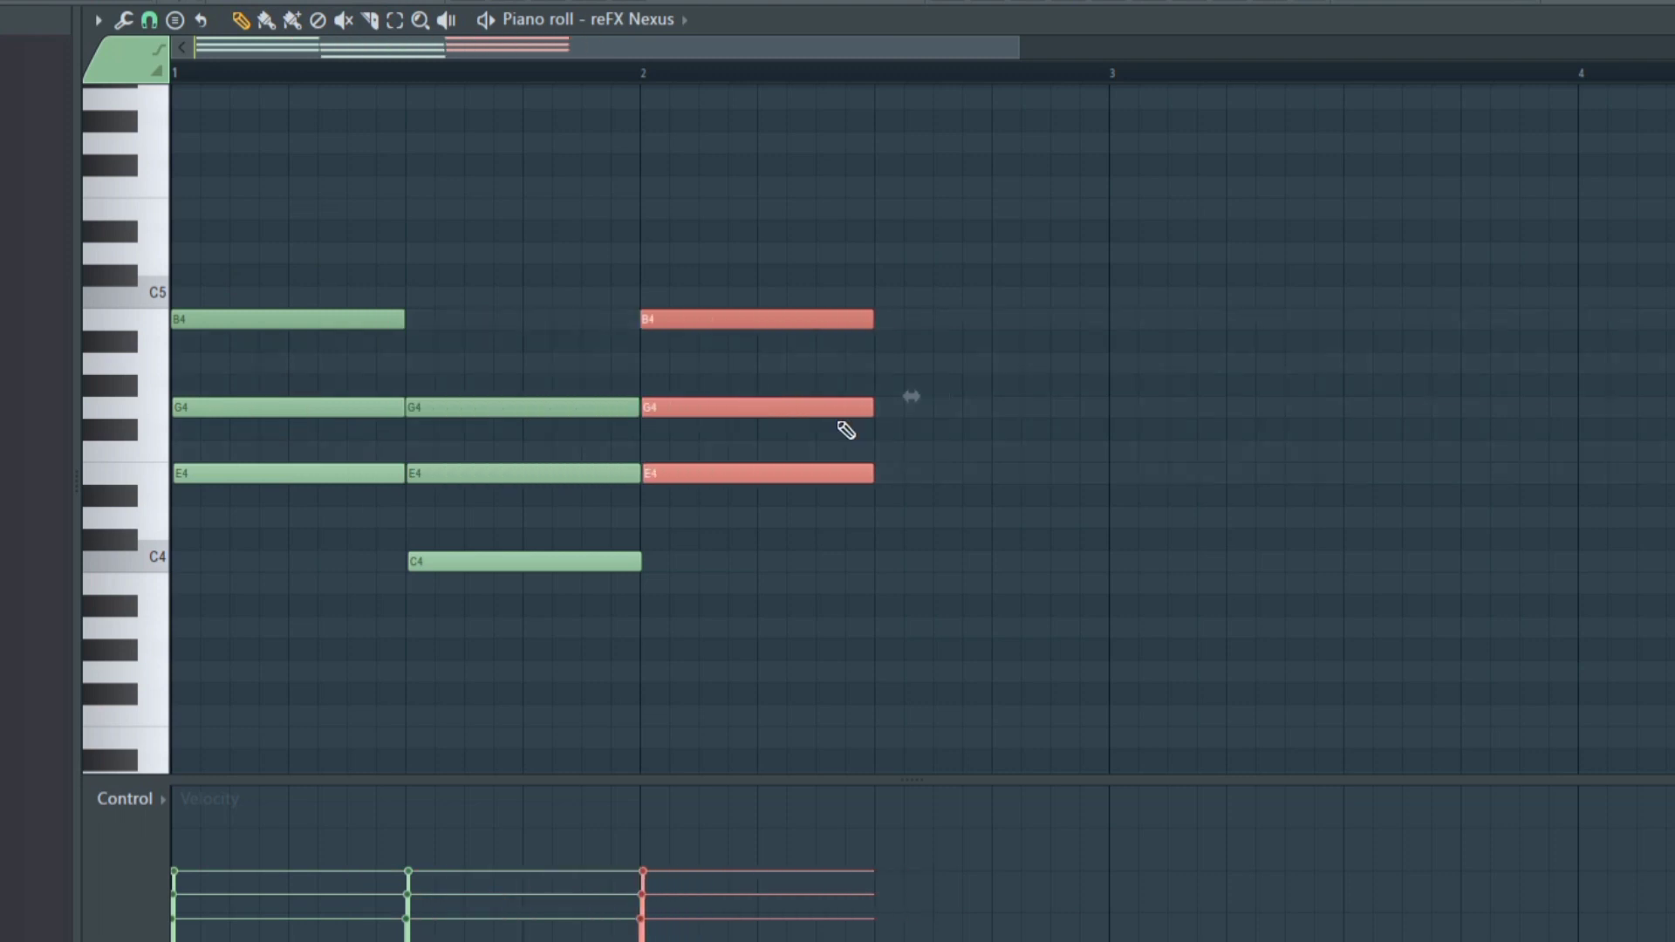
Revoice the chord at the start of bar 2 as D4, G4 and B4, and play the progression back
key(shift+Down)
key(shift+Down)
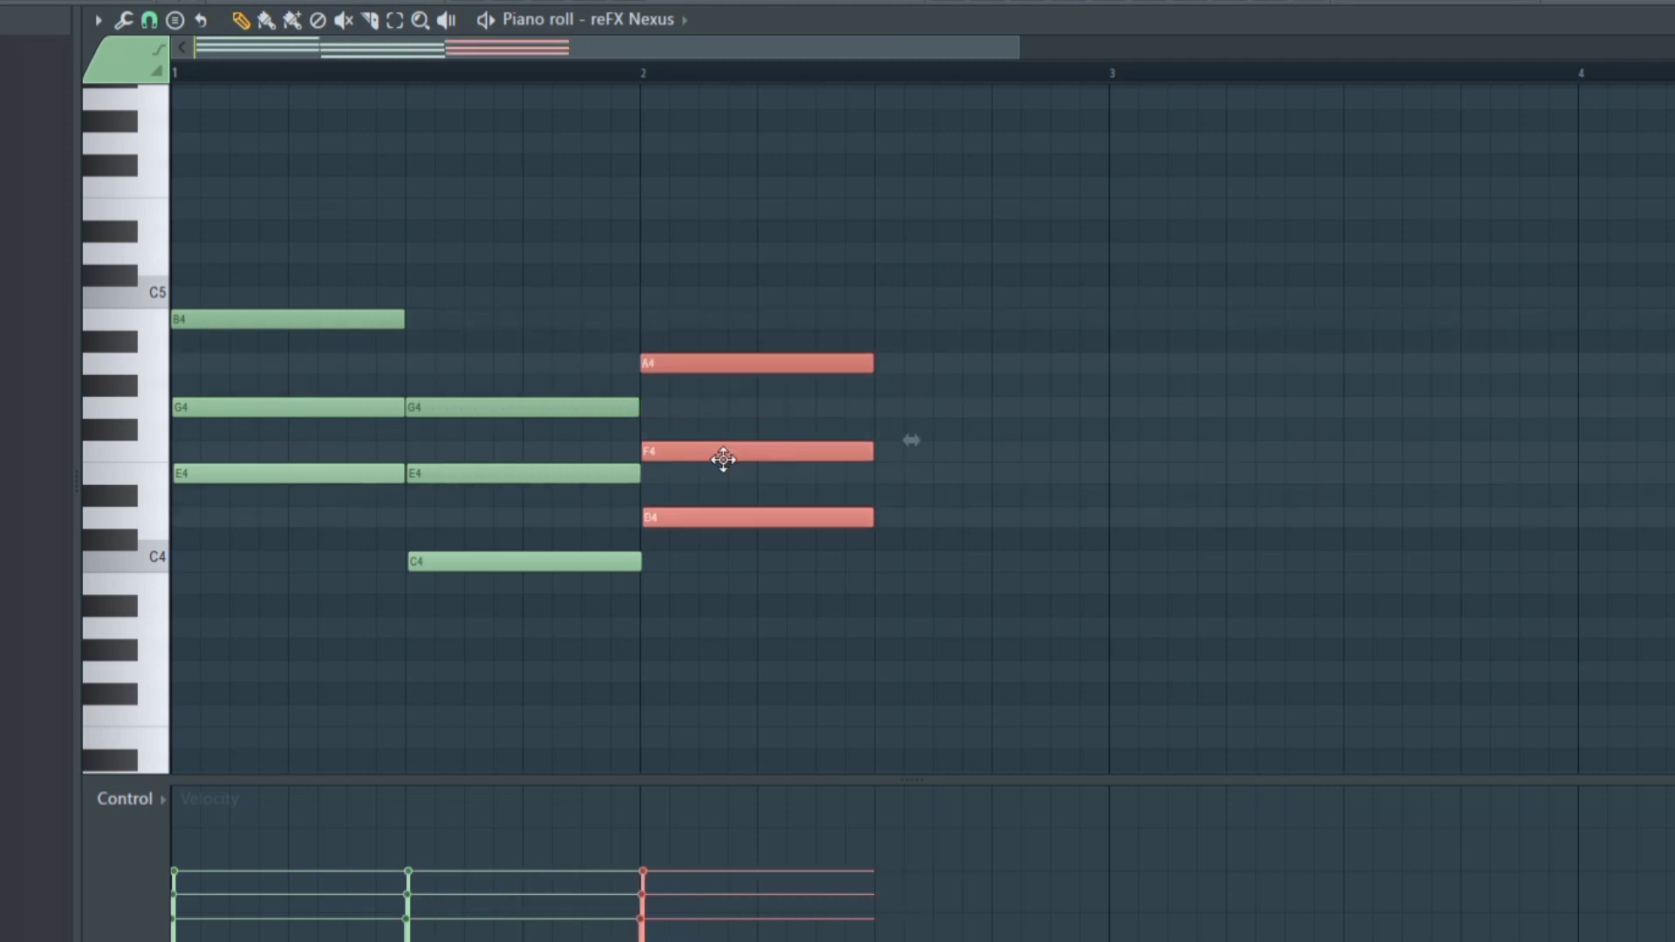
click(714, 516)
drag(703, 448, 712, 310)
click(707, 361)
key(space)
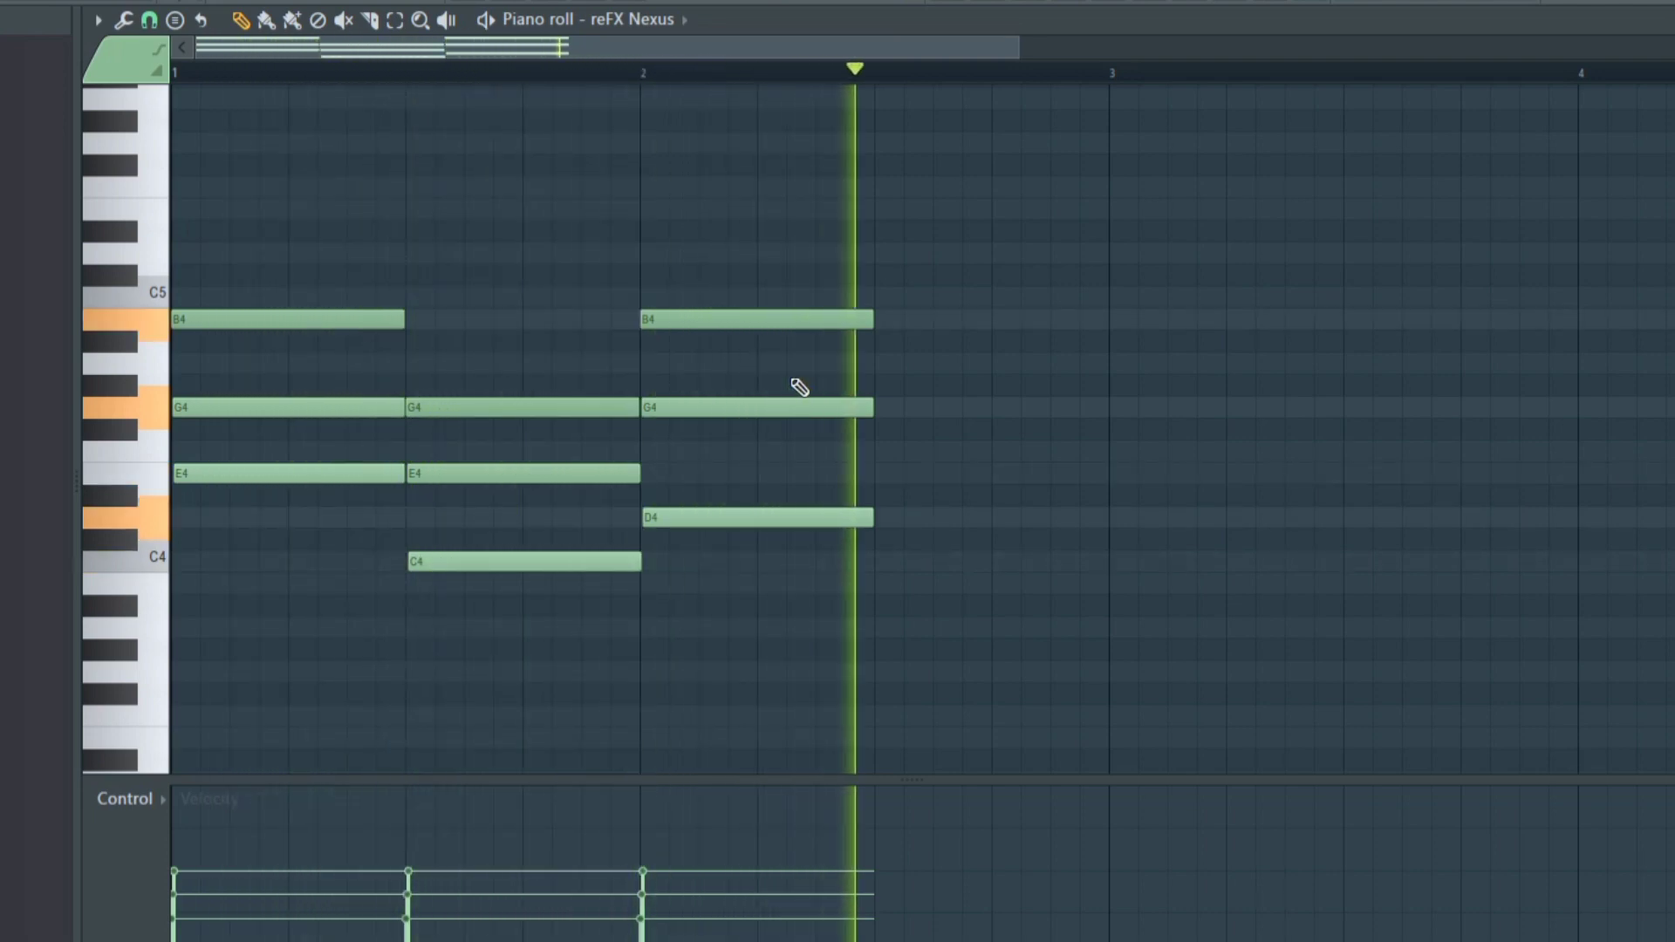
key(space)
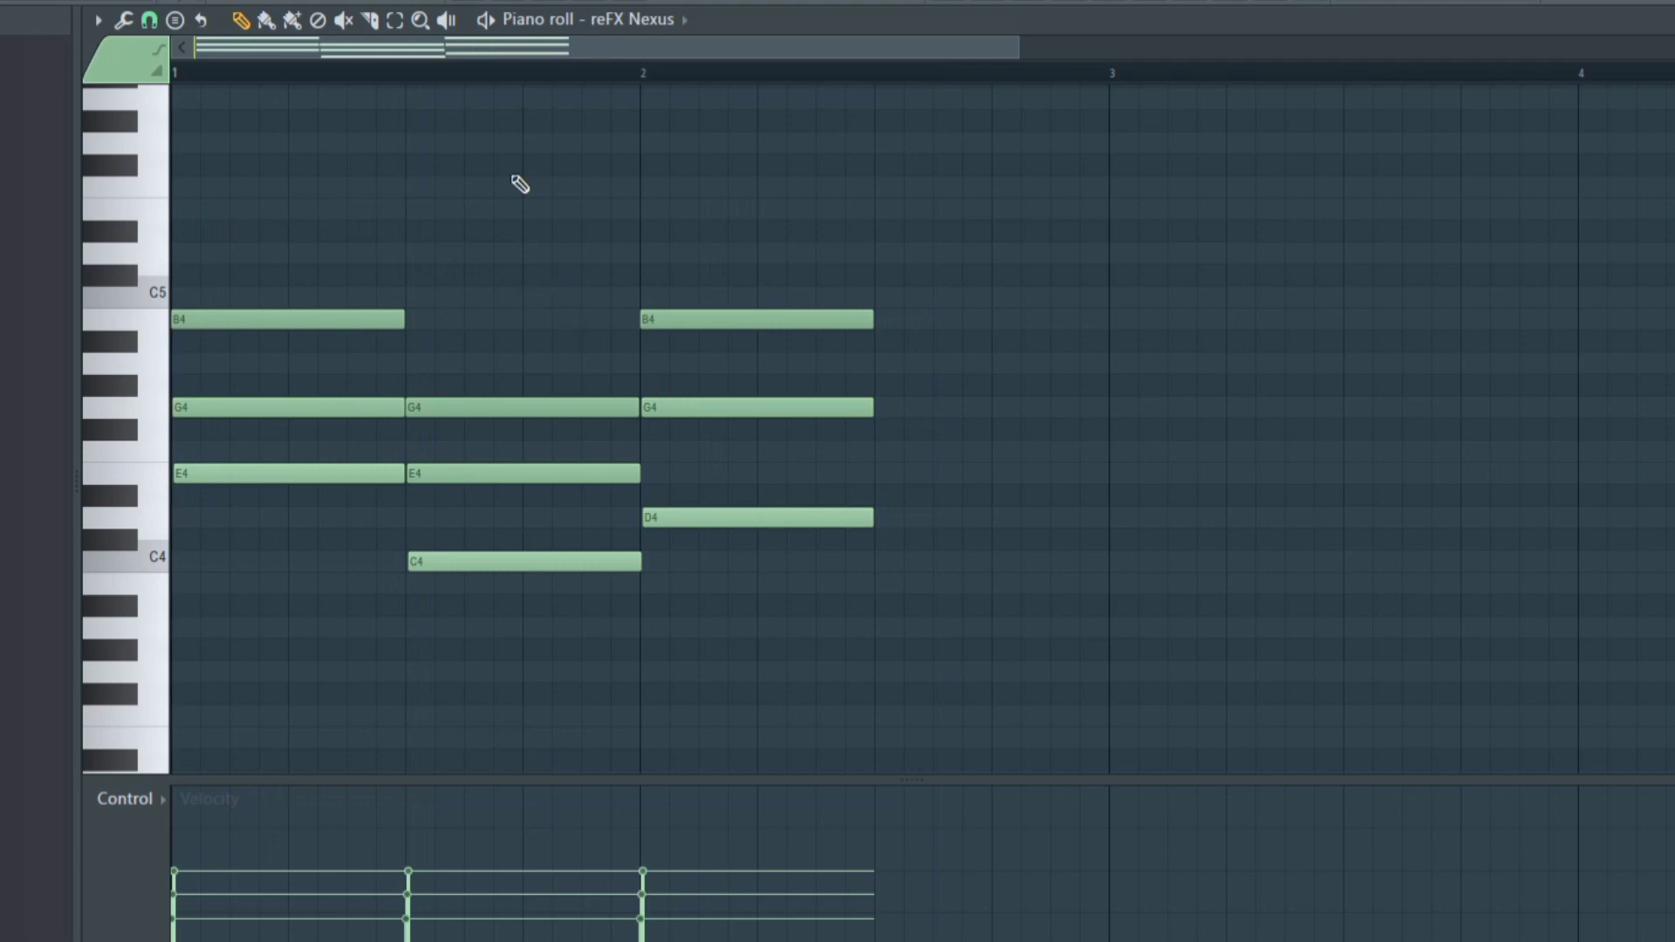
Copy the opening chord to the second half of bar 2, two semitones lower, as D4, F4 and A4
click(394, 20)
drag(237, 267, 292, 475)
drag(277, 406, 998, 454)
click(997, 602)
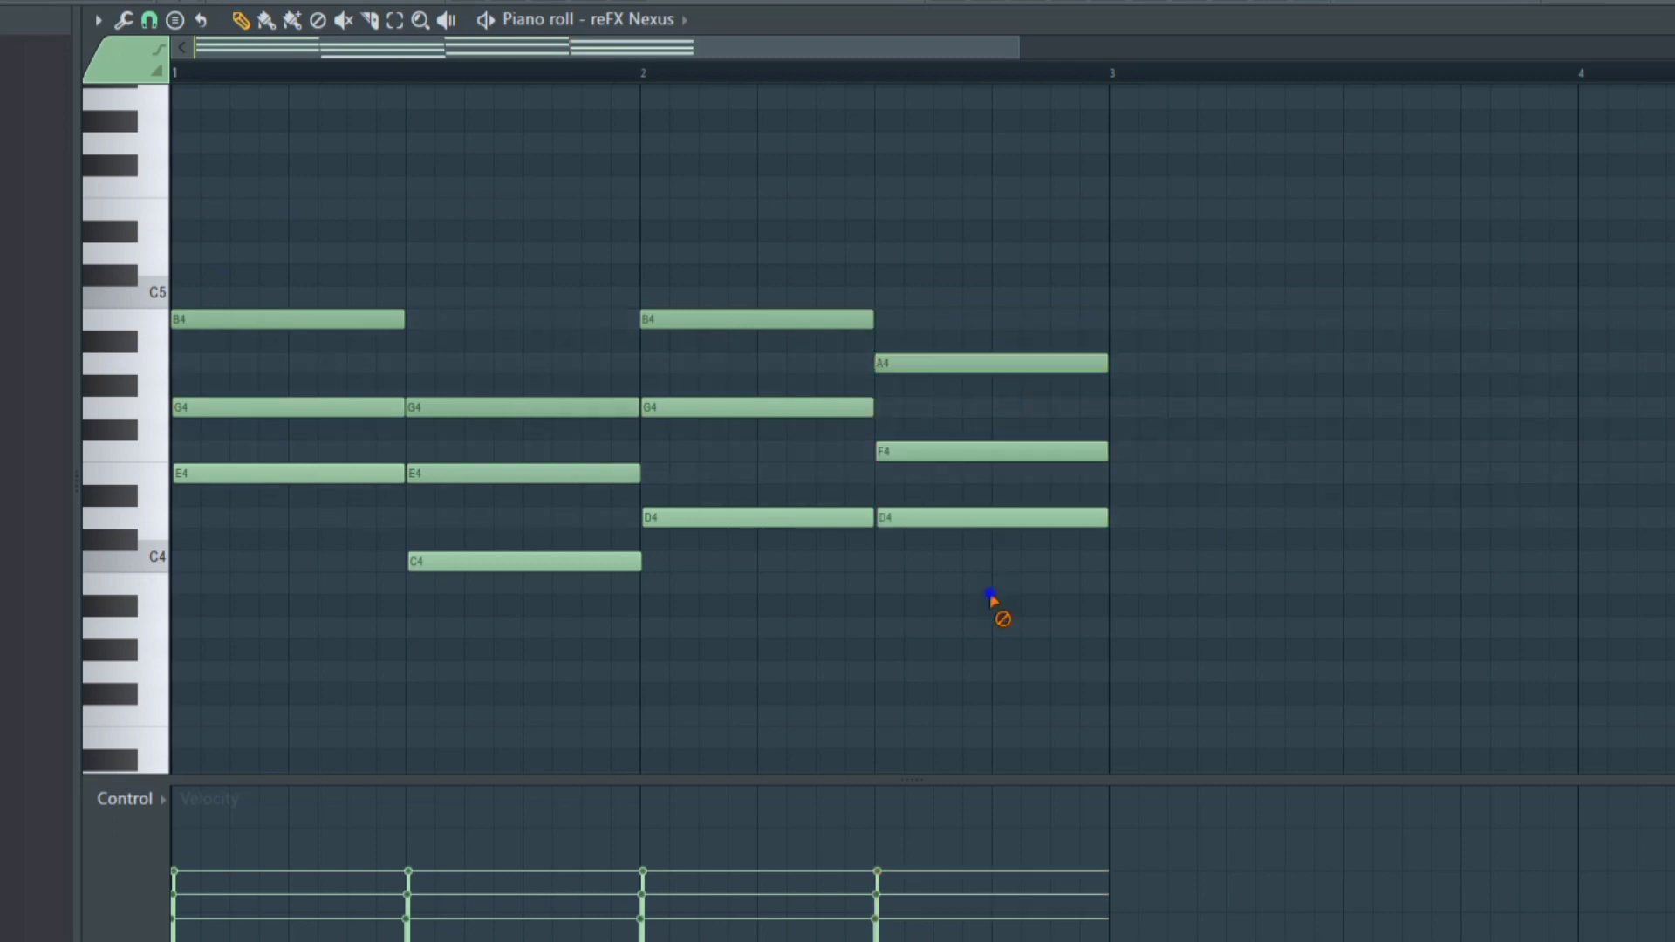
Raise the middle note of the fourth chord to F#4 and play the four-chord progression back
drag(935, 450, 935, 427)
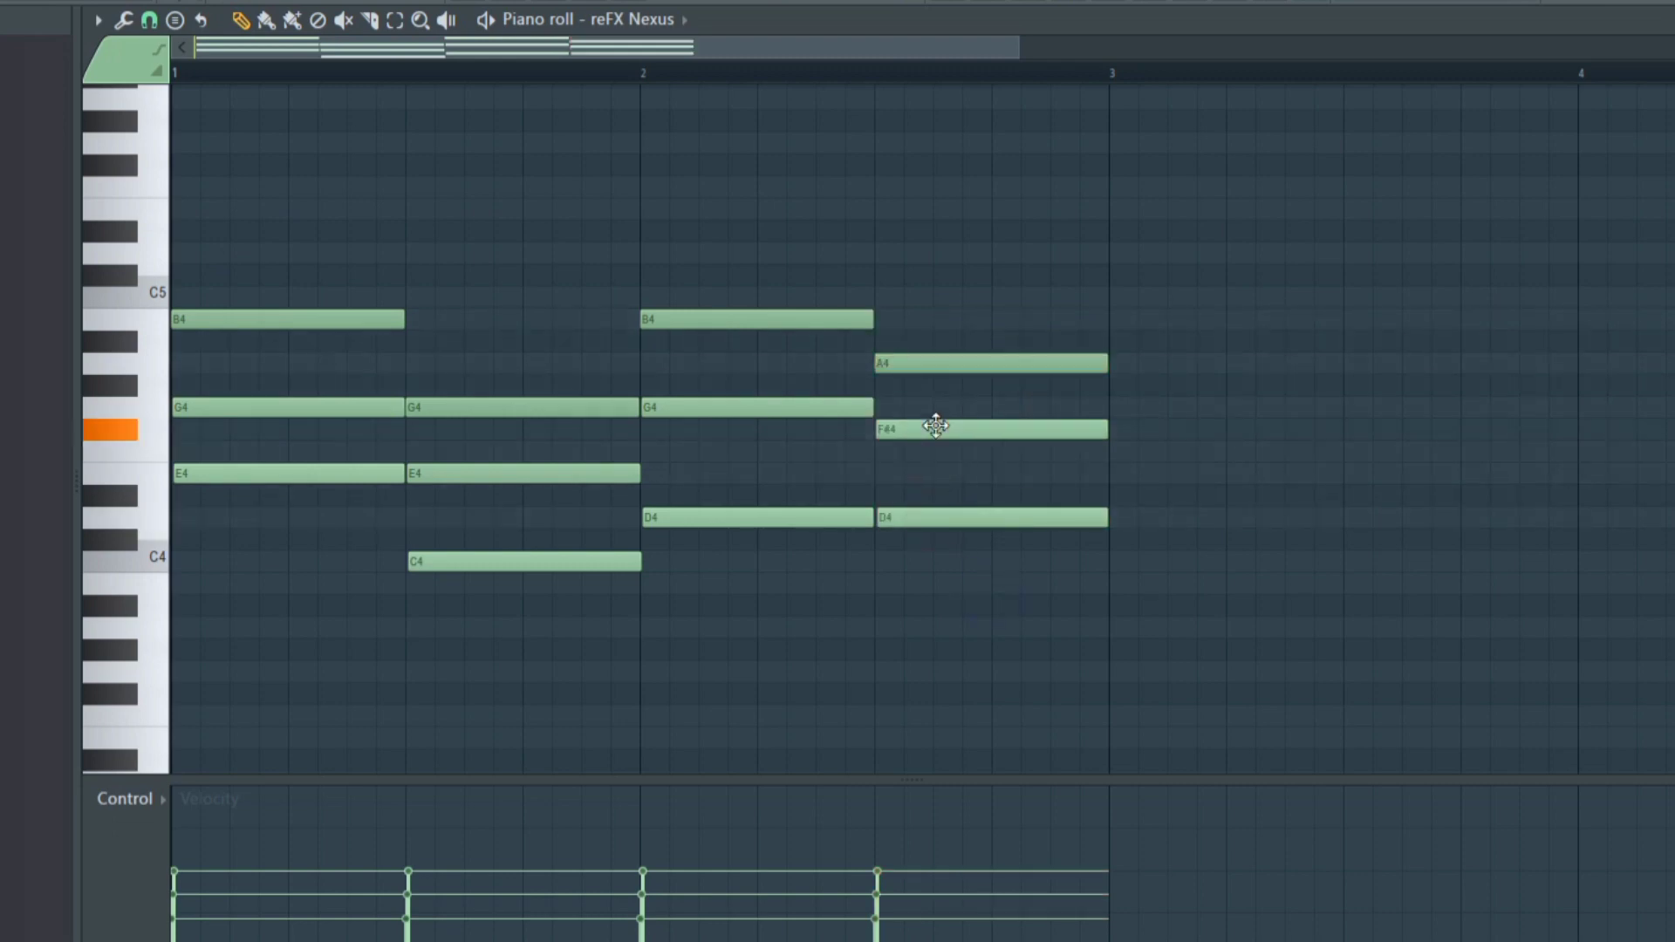
click(942, 362)
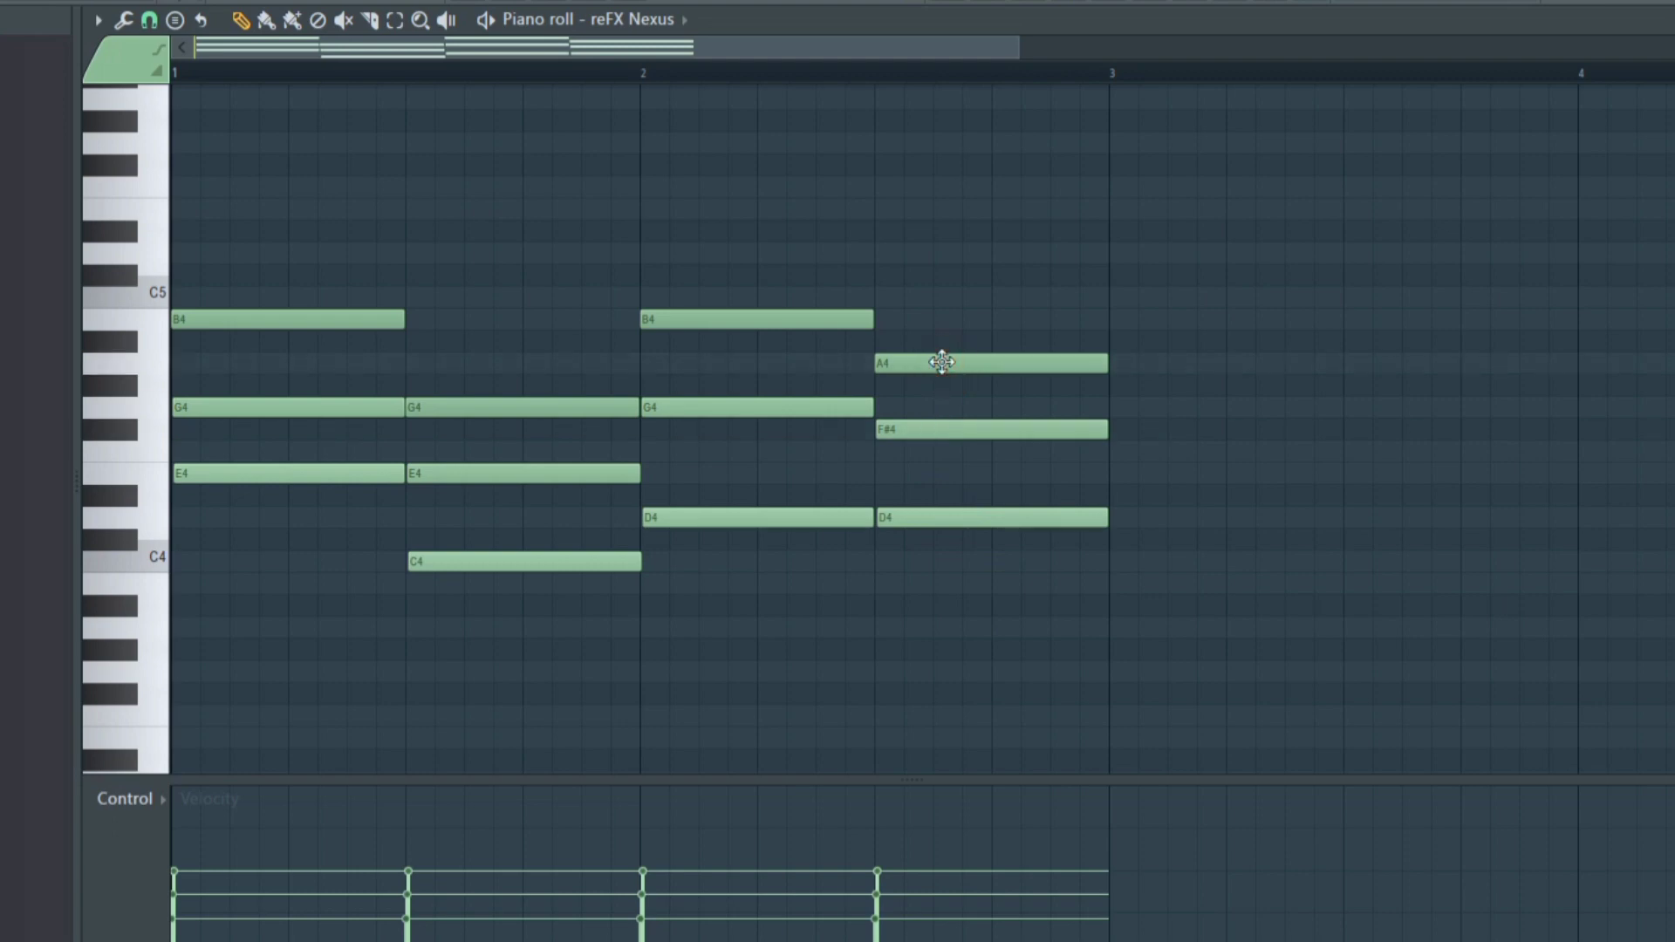
key(space)
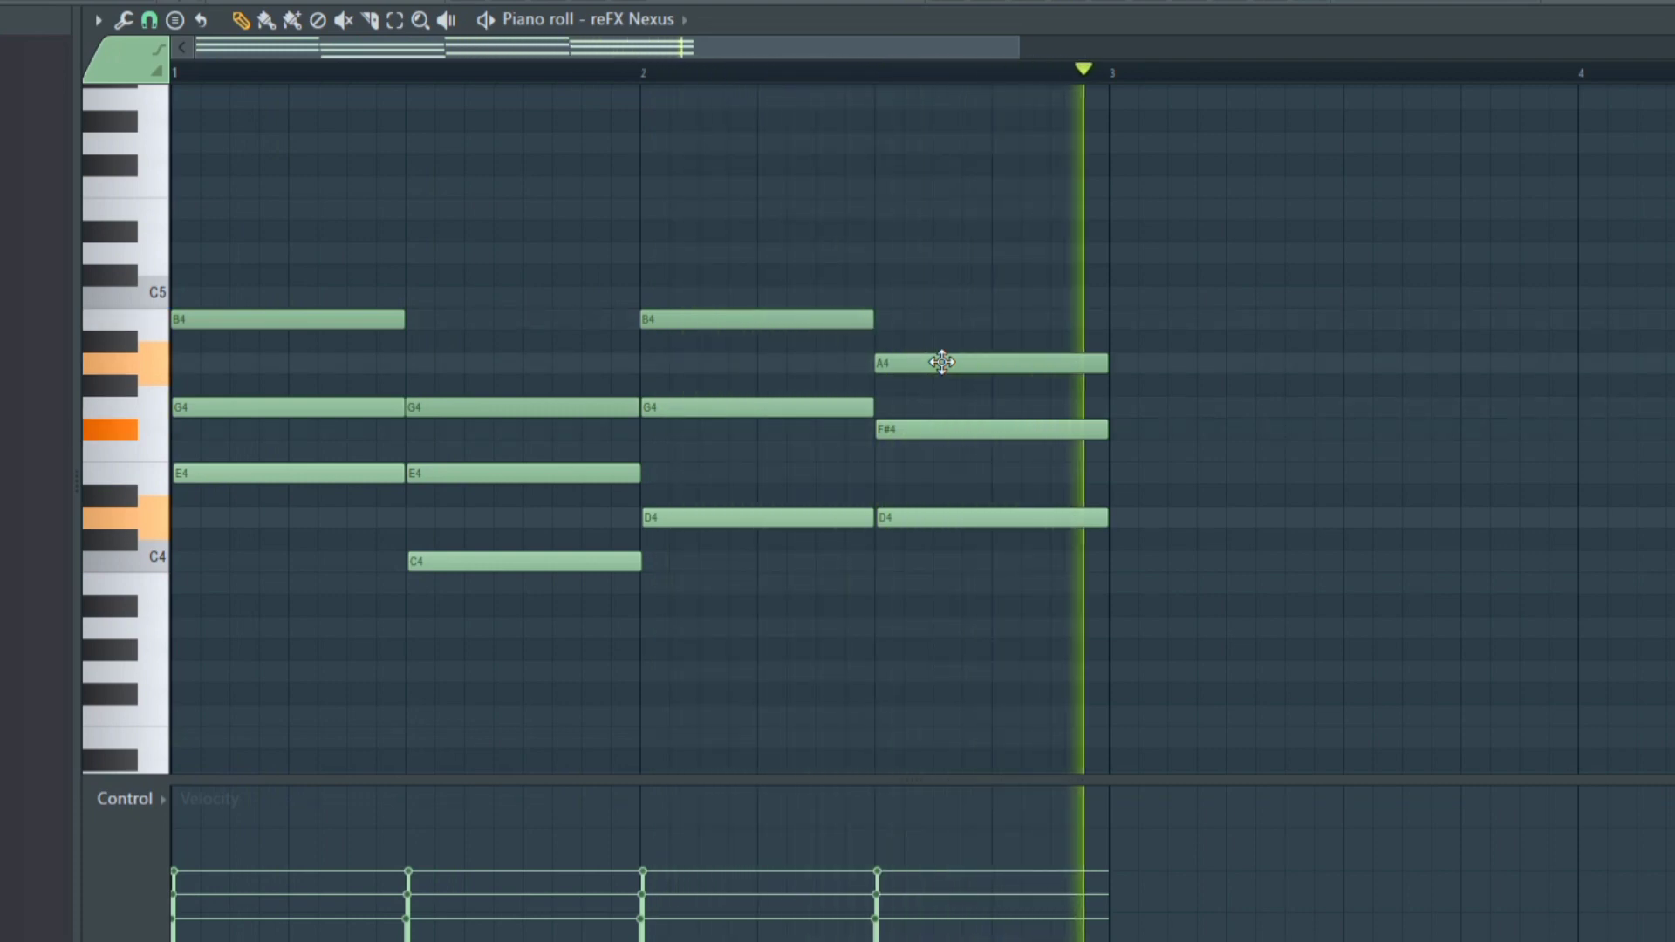
key(space)
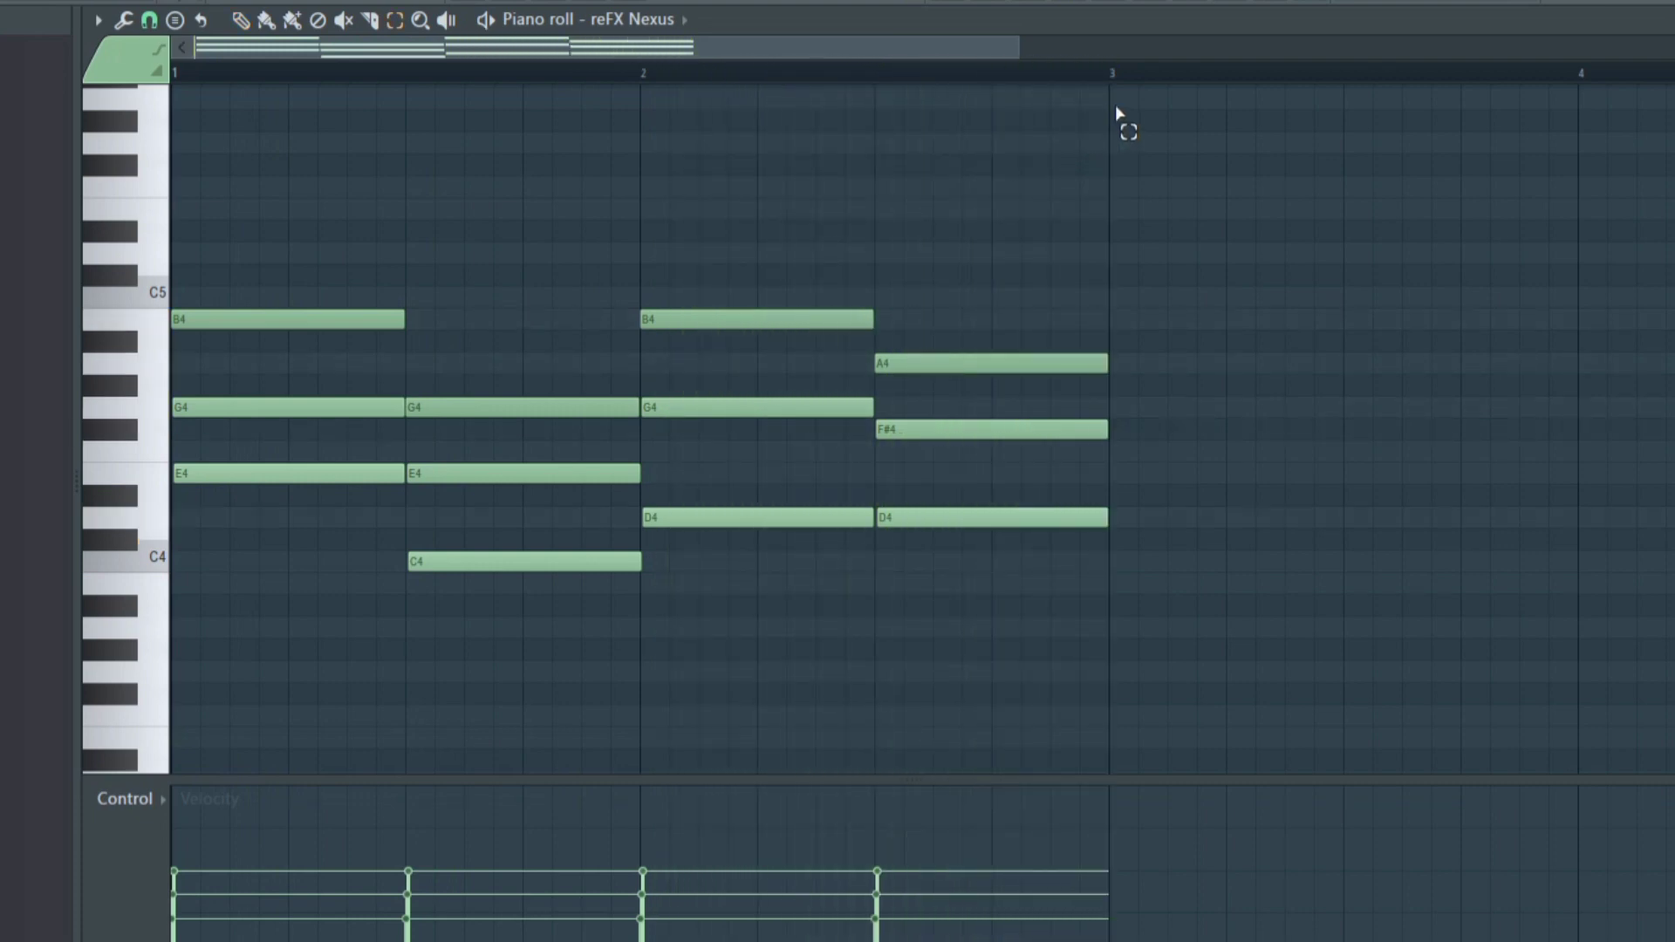
Select the four chords in bars 1 and 2 and duplicate them into bars 3 and 4
drag(1115, 87, 171, 350)
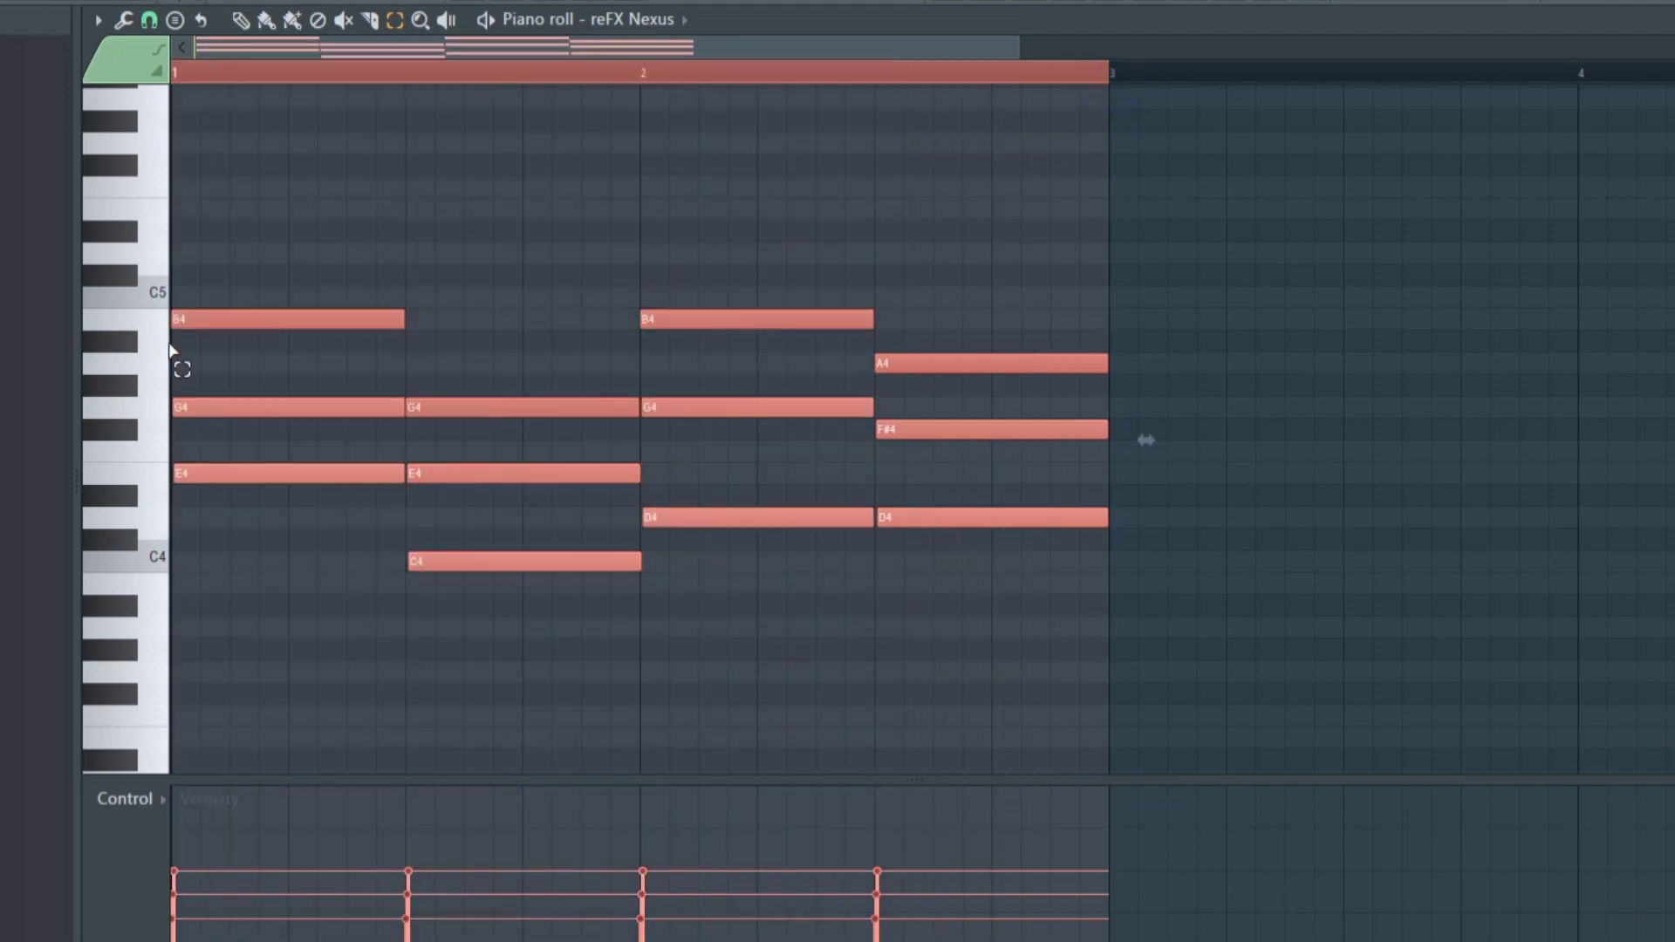
key(ctrl+b)
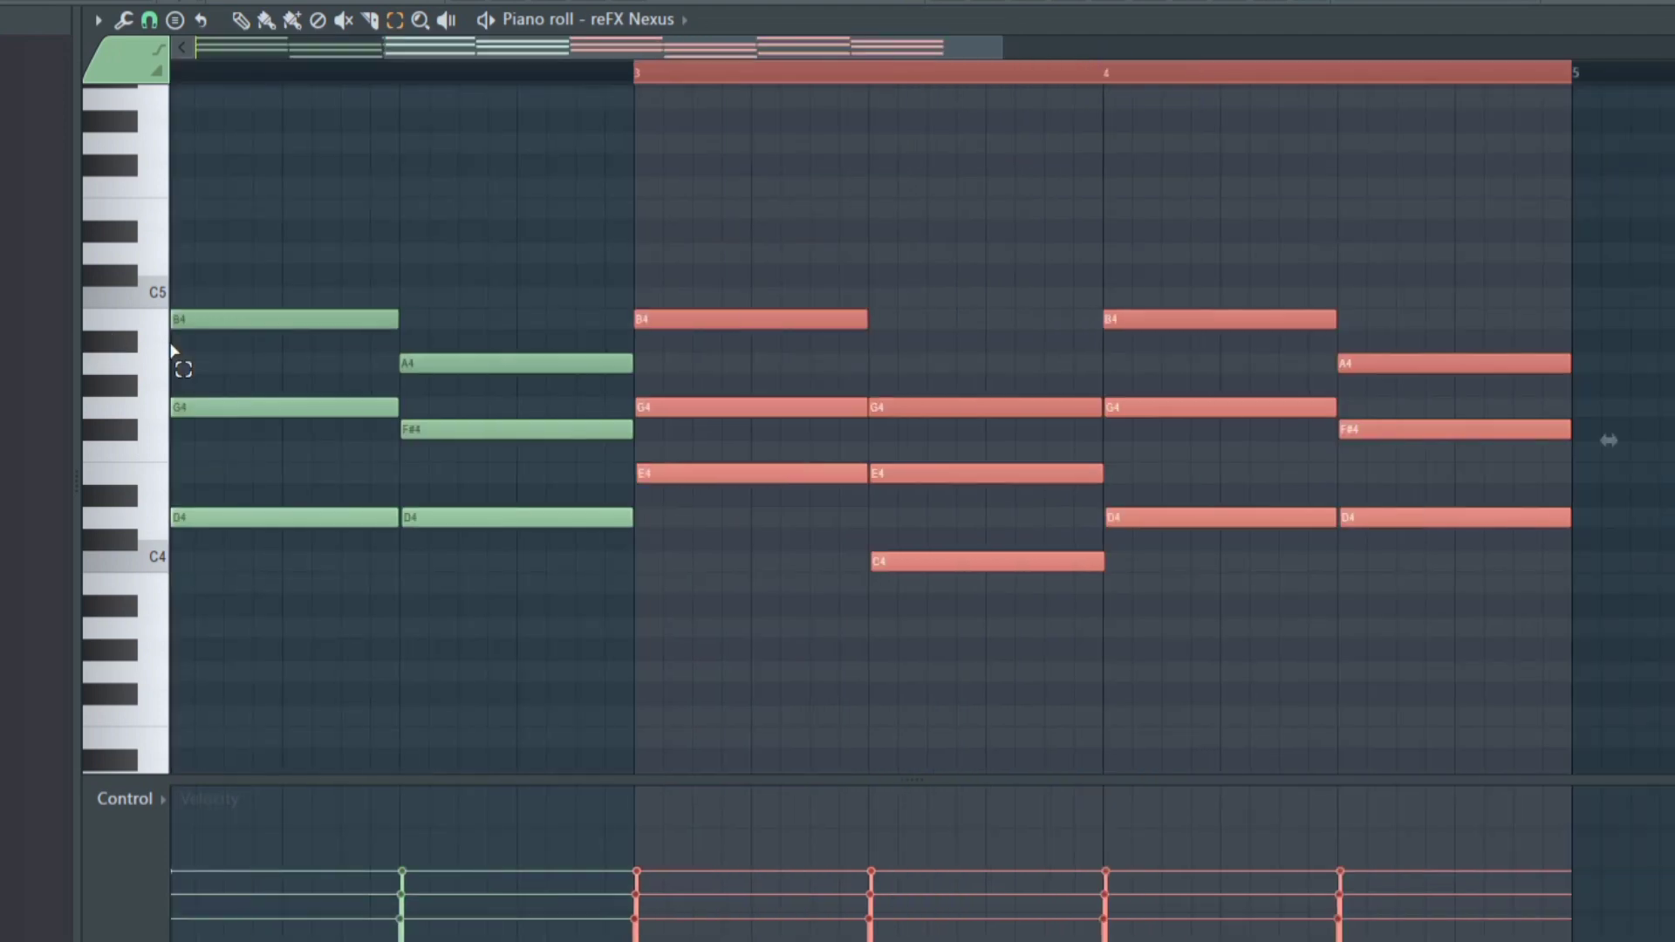
click(576, 288)
click(240, 20)
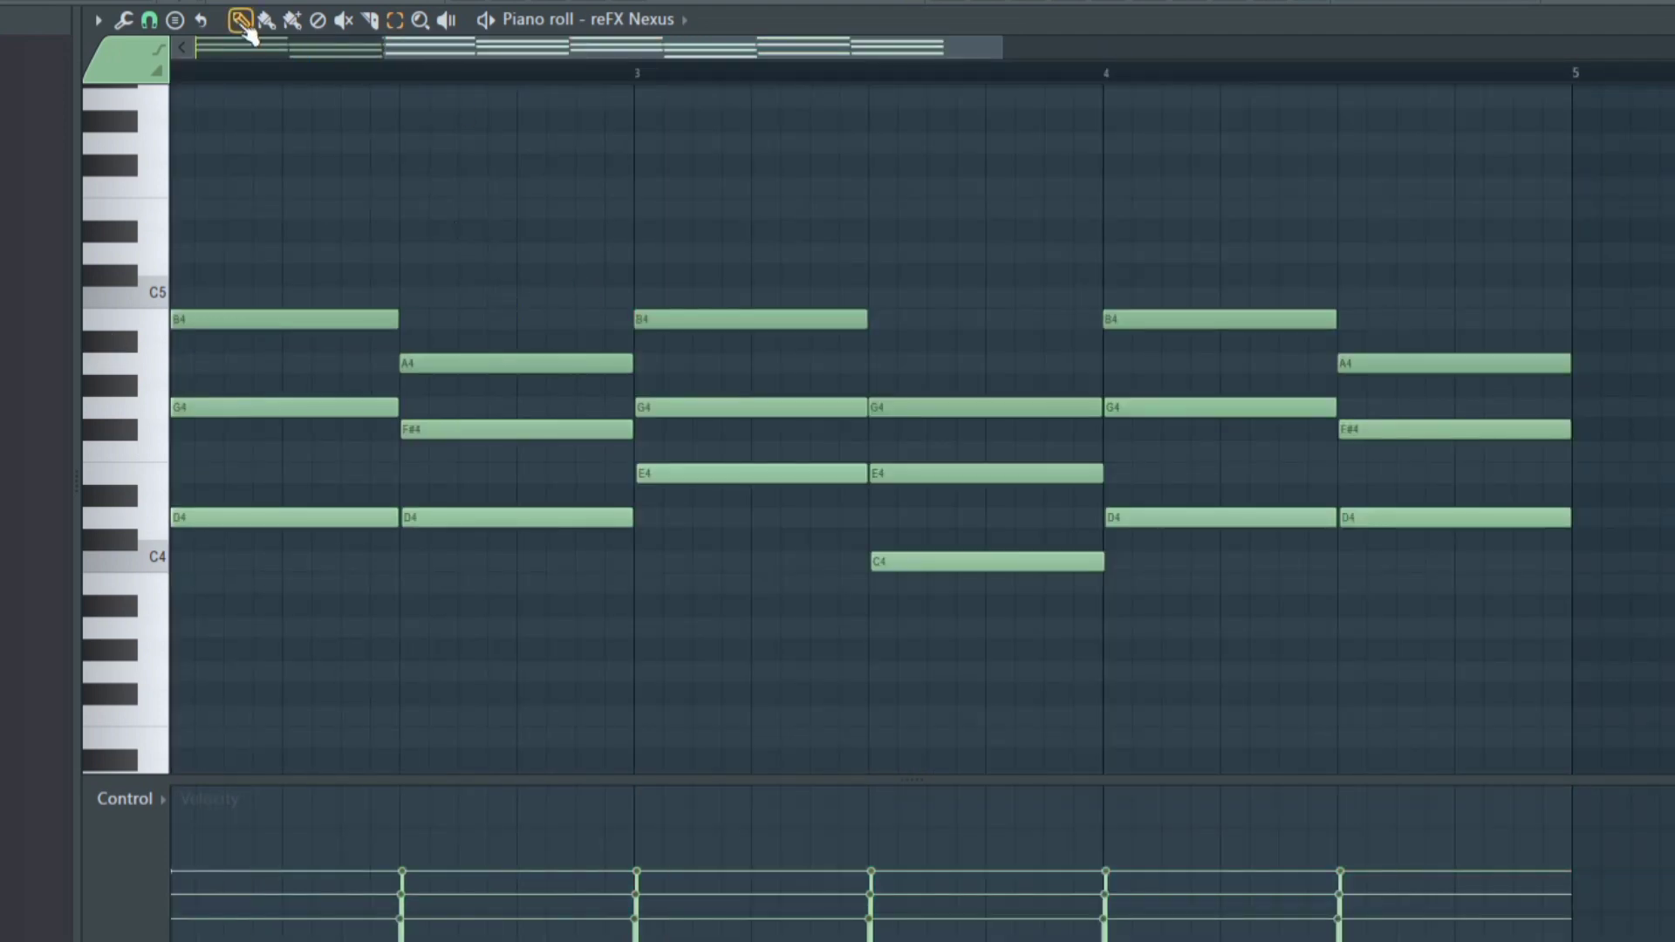
drag(505, 57, 190, 85)
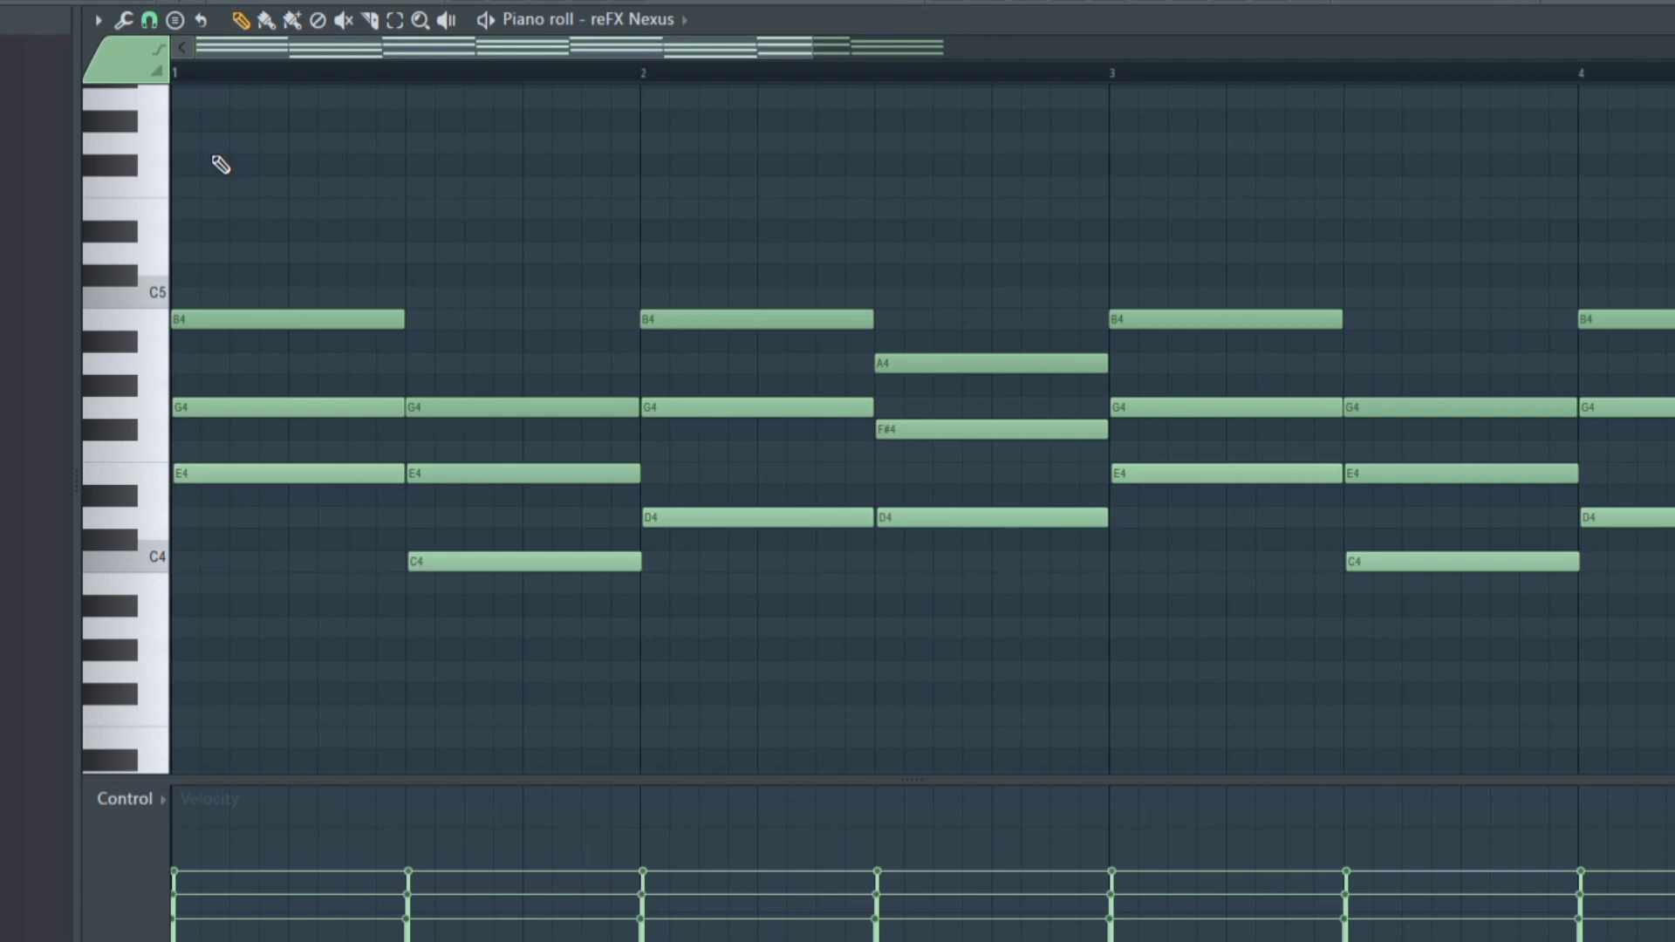
Add short C5 and D5 melody notes on the last two sixteenth steps of bar 1 and play them back
click(591, 297)
key(e)
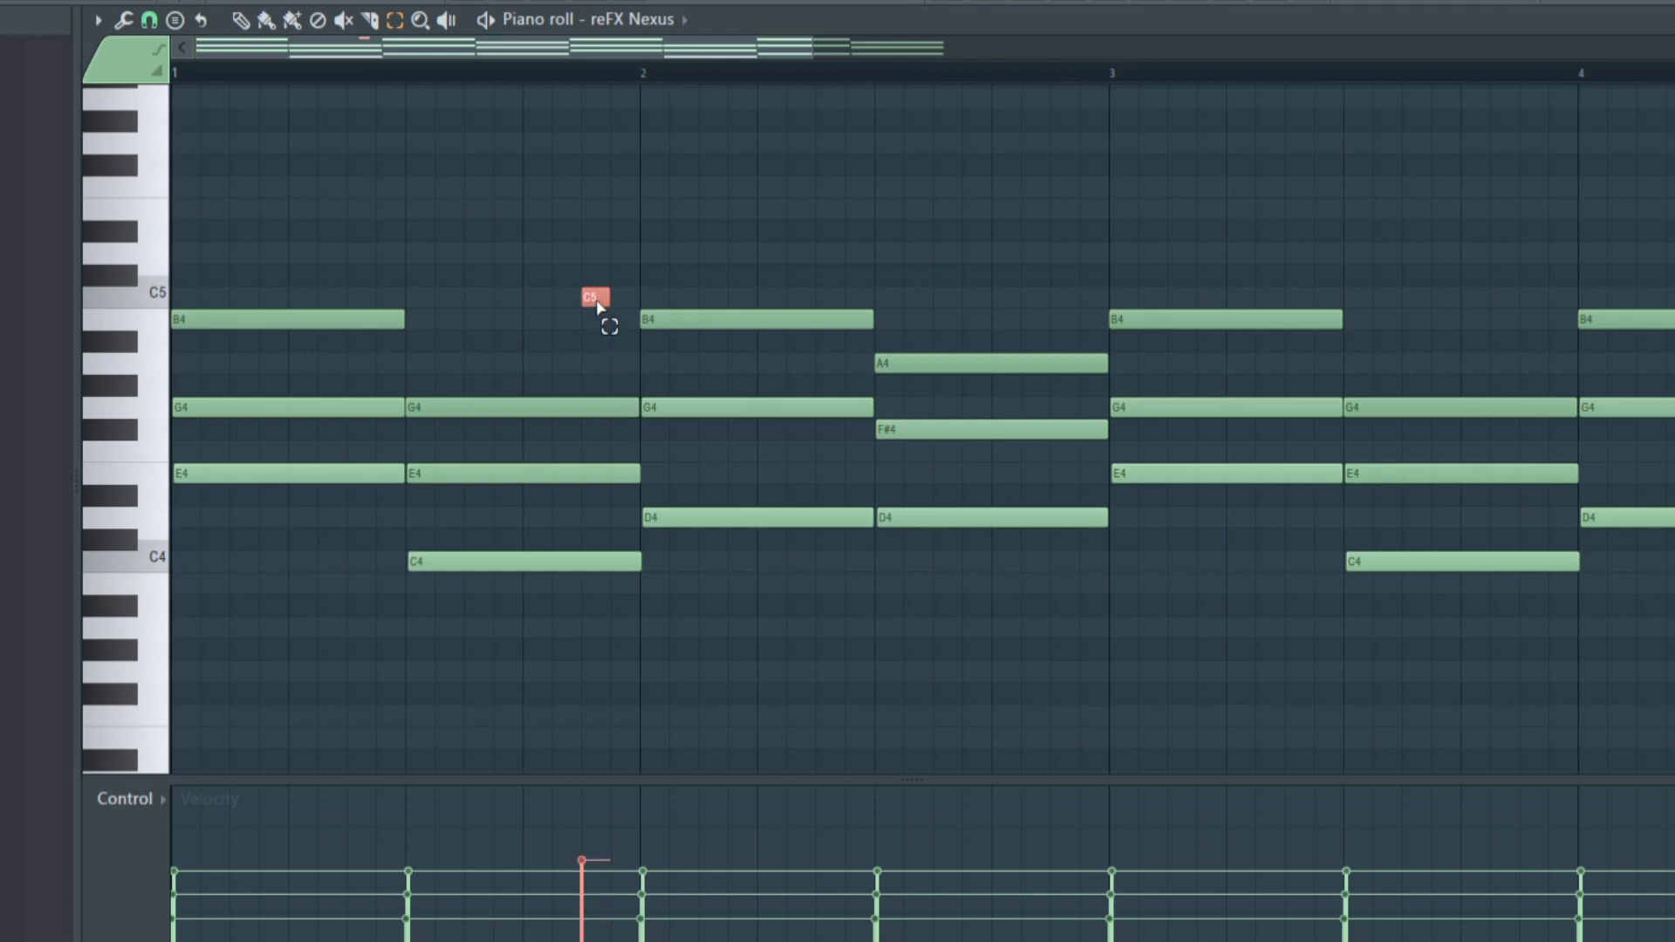
click(625, 255)
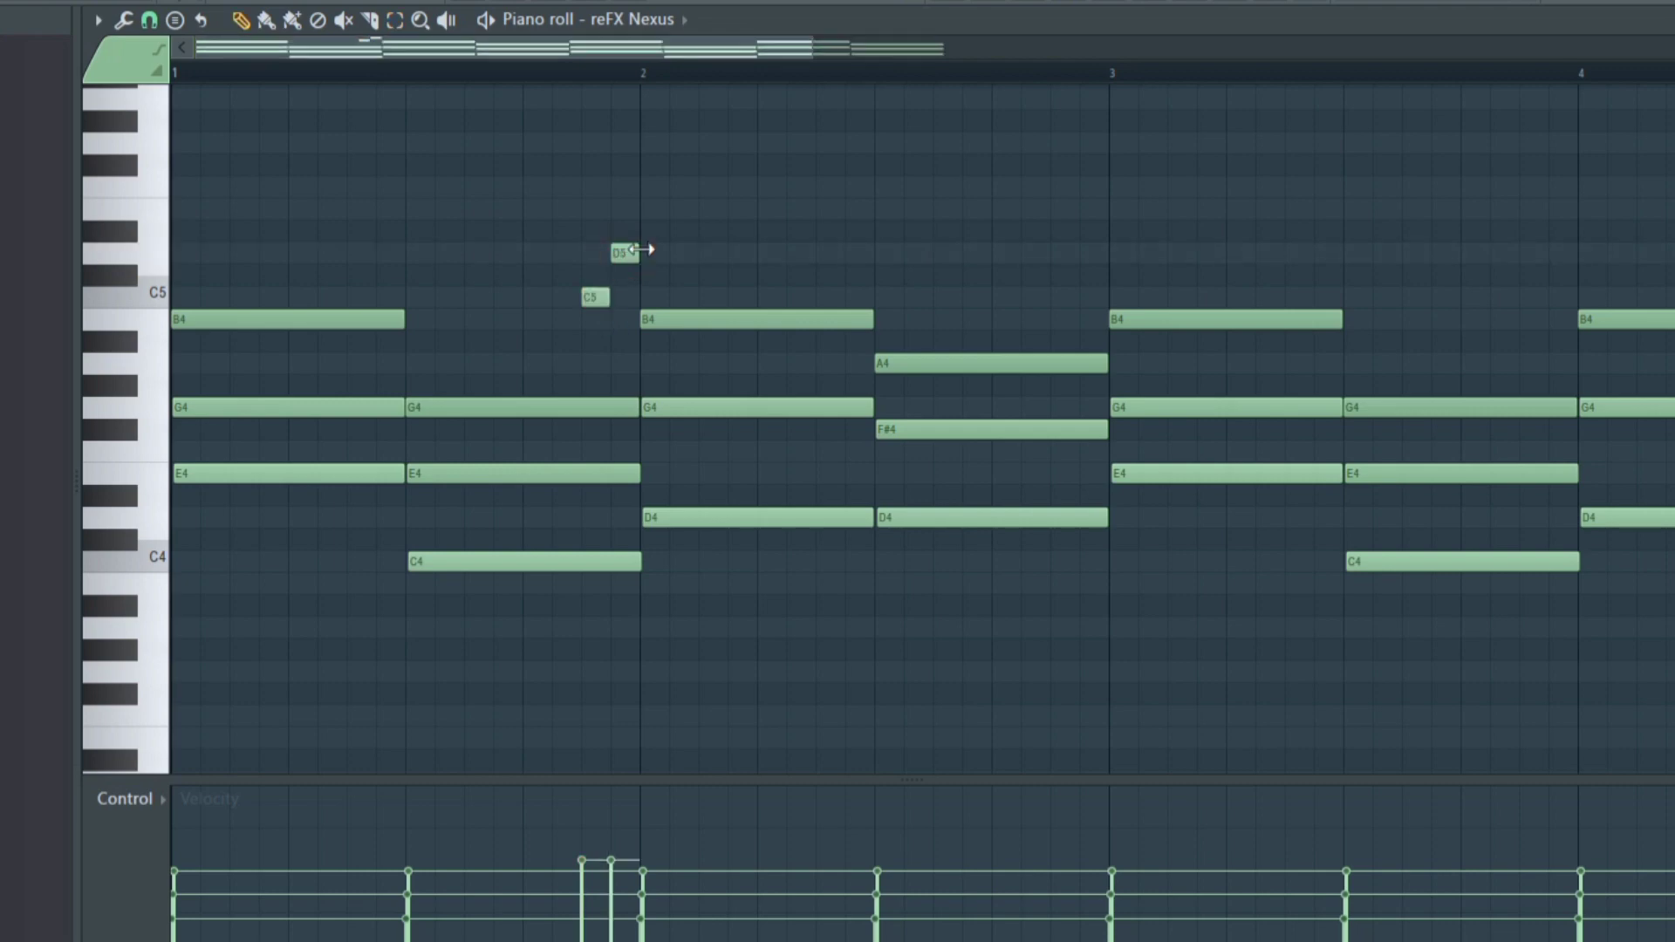
key(space)
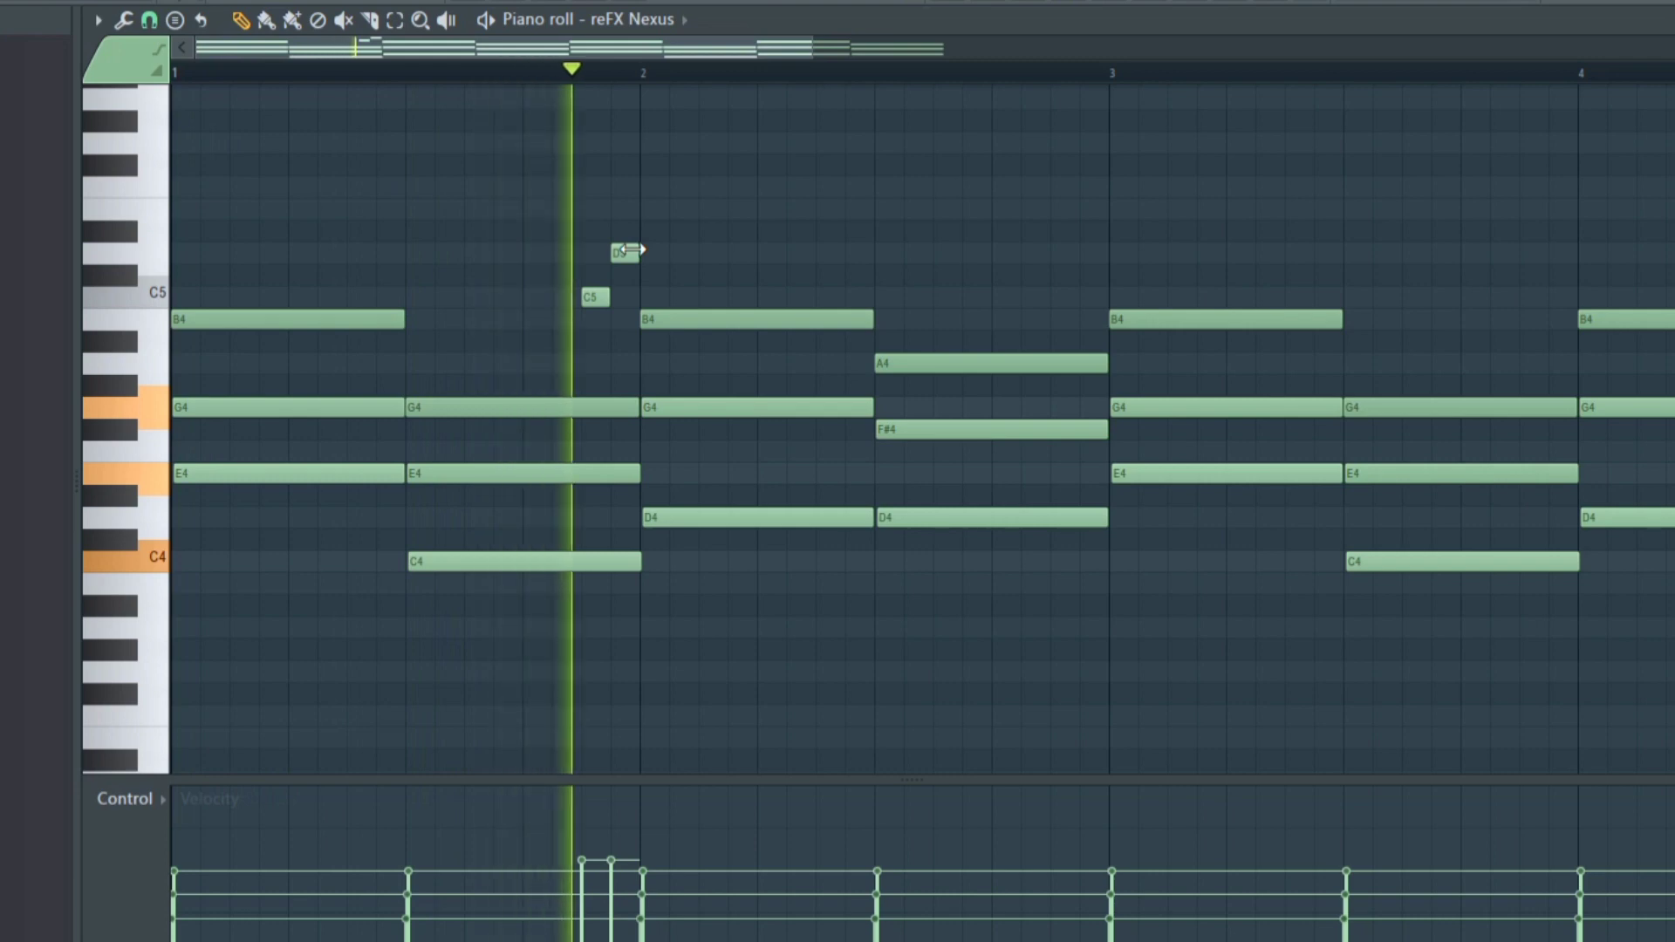
key(space)
Add G5 and F#5 notes just before bar 2's second chord, extend the F#5 by one step, and play back
scroll(820, 209, up, 2)
click(823, 206)
click(824, 207)
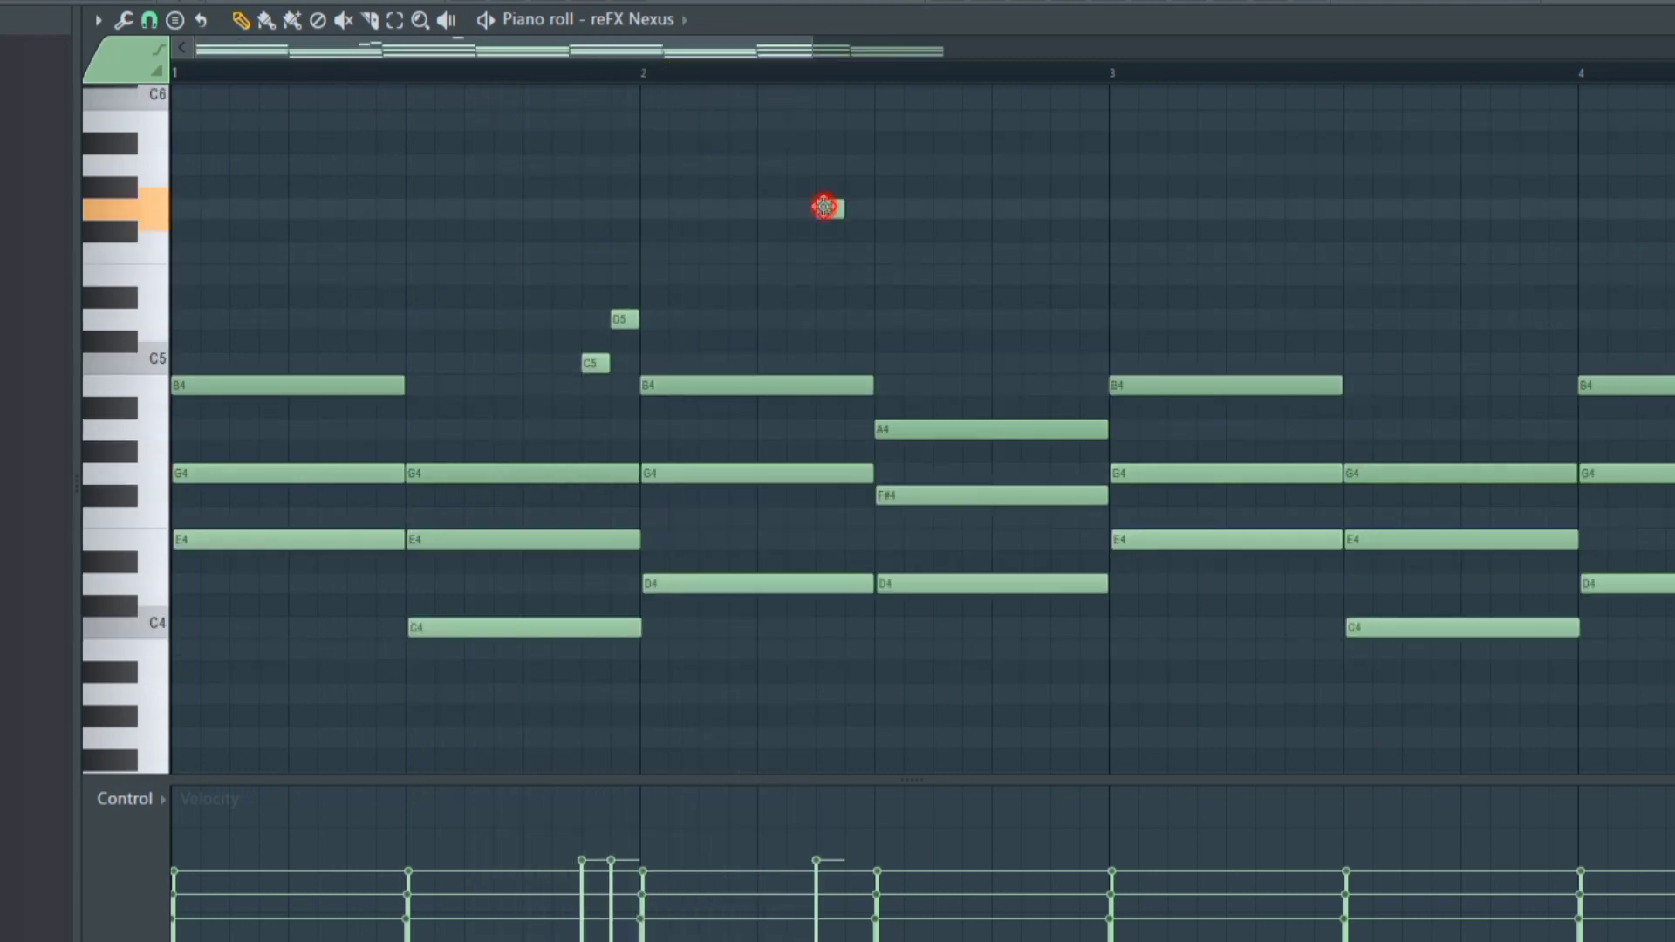
click(855, 230)
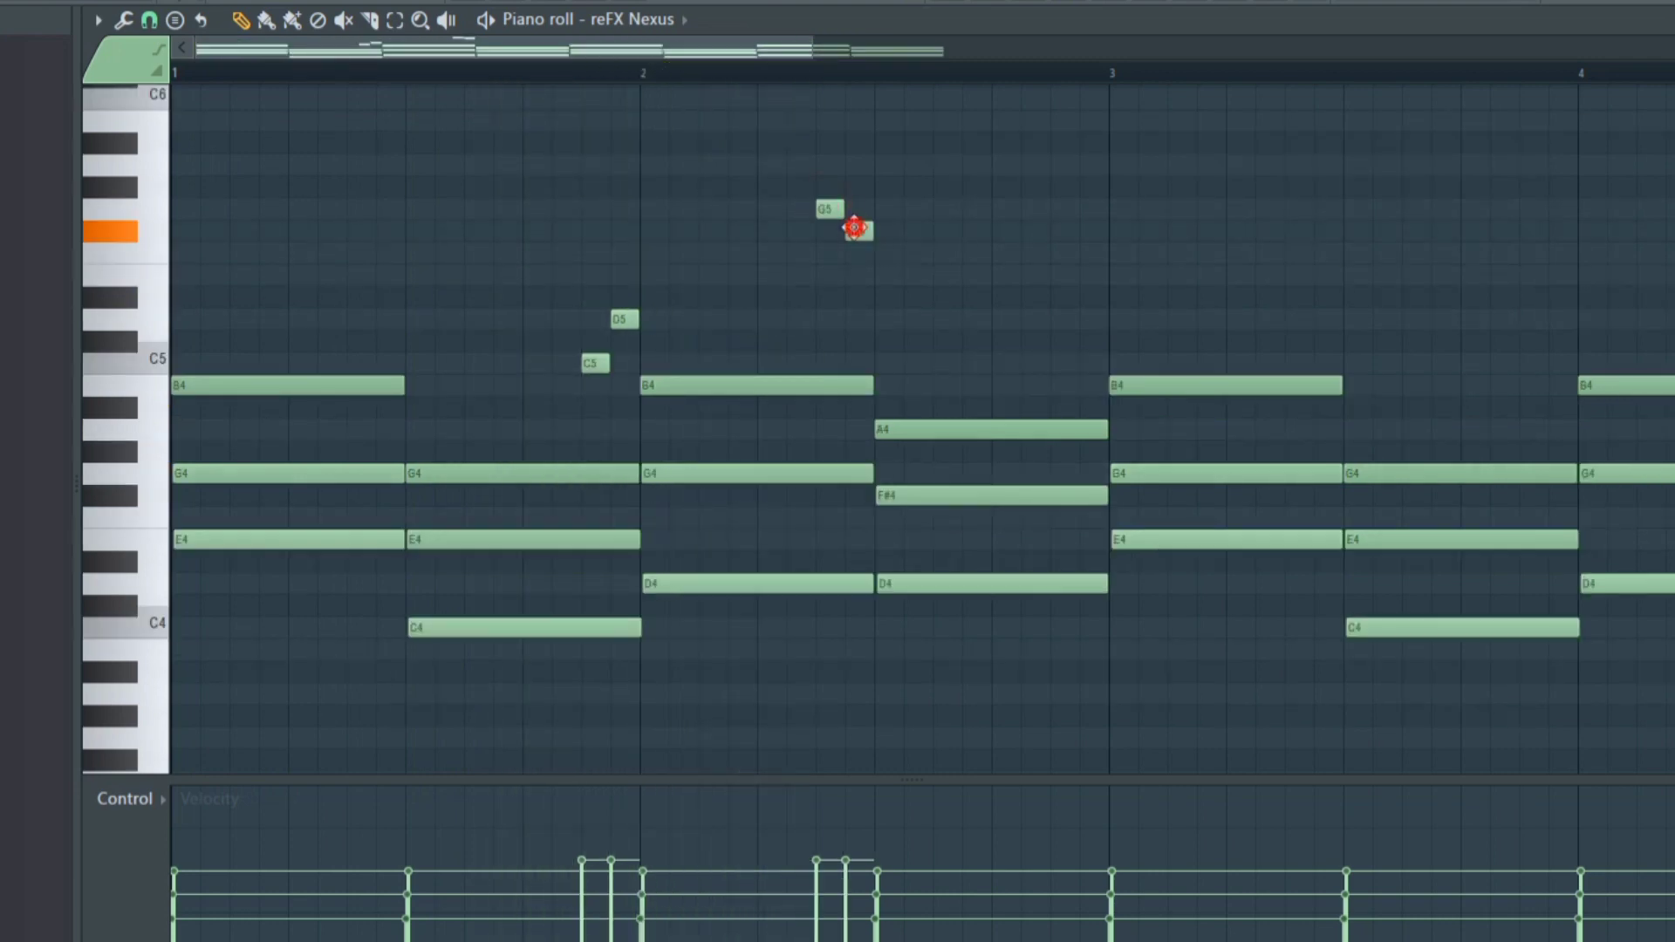
drag(875, 231, 893, 229)
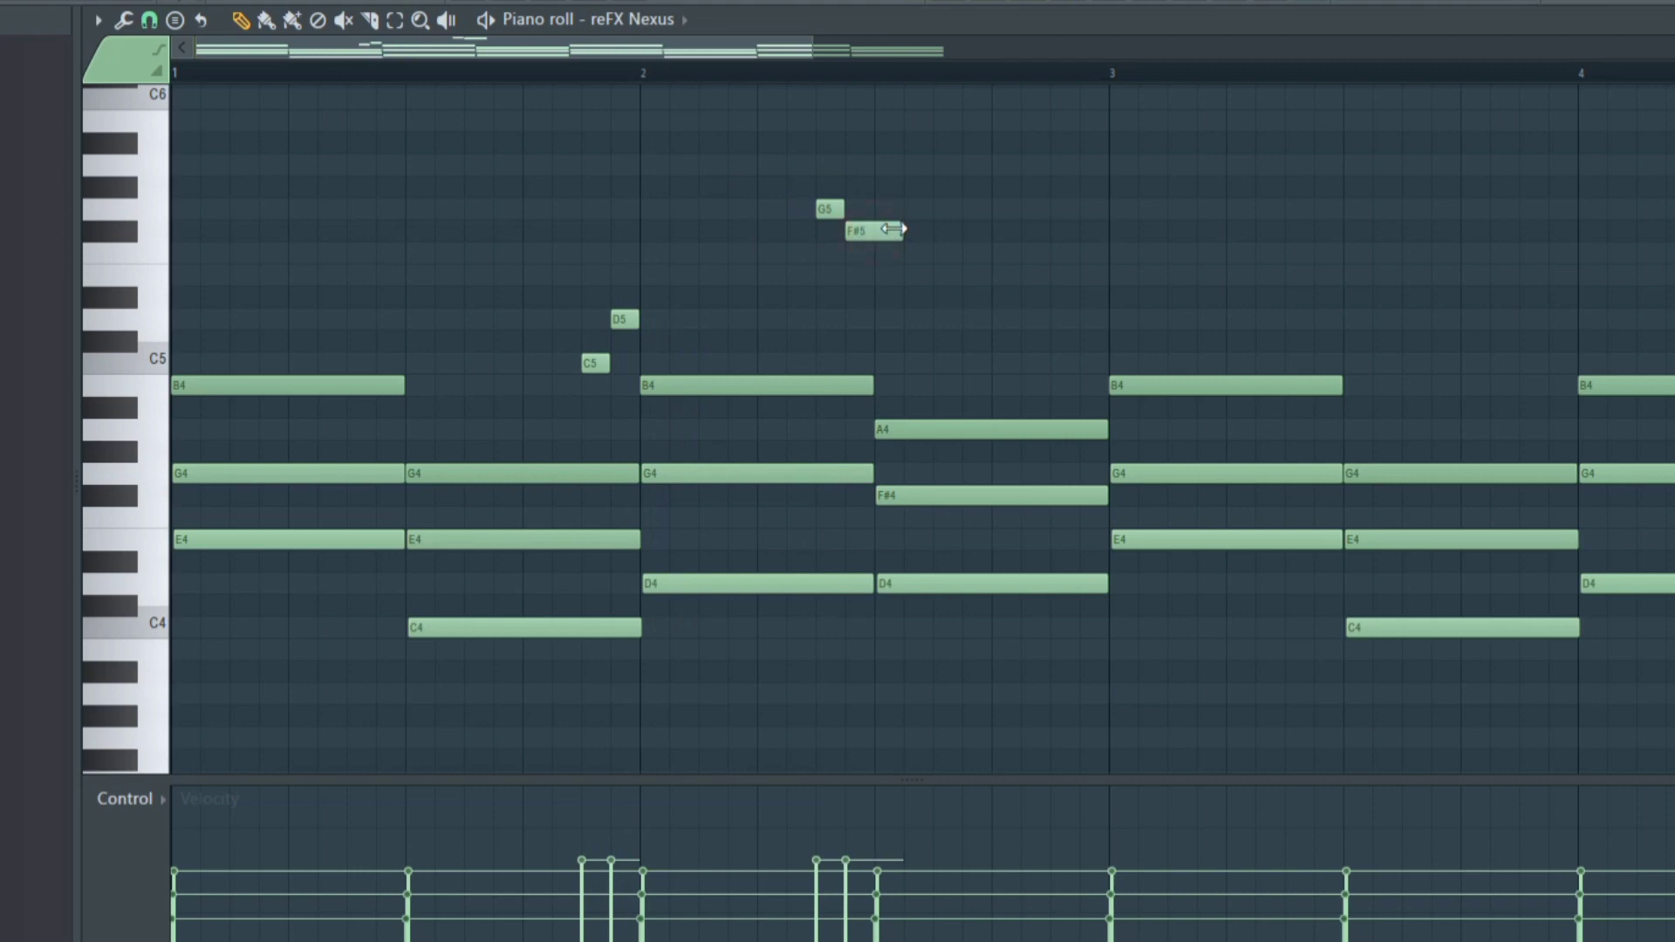
key(space)
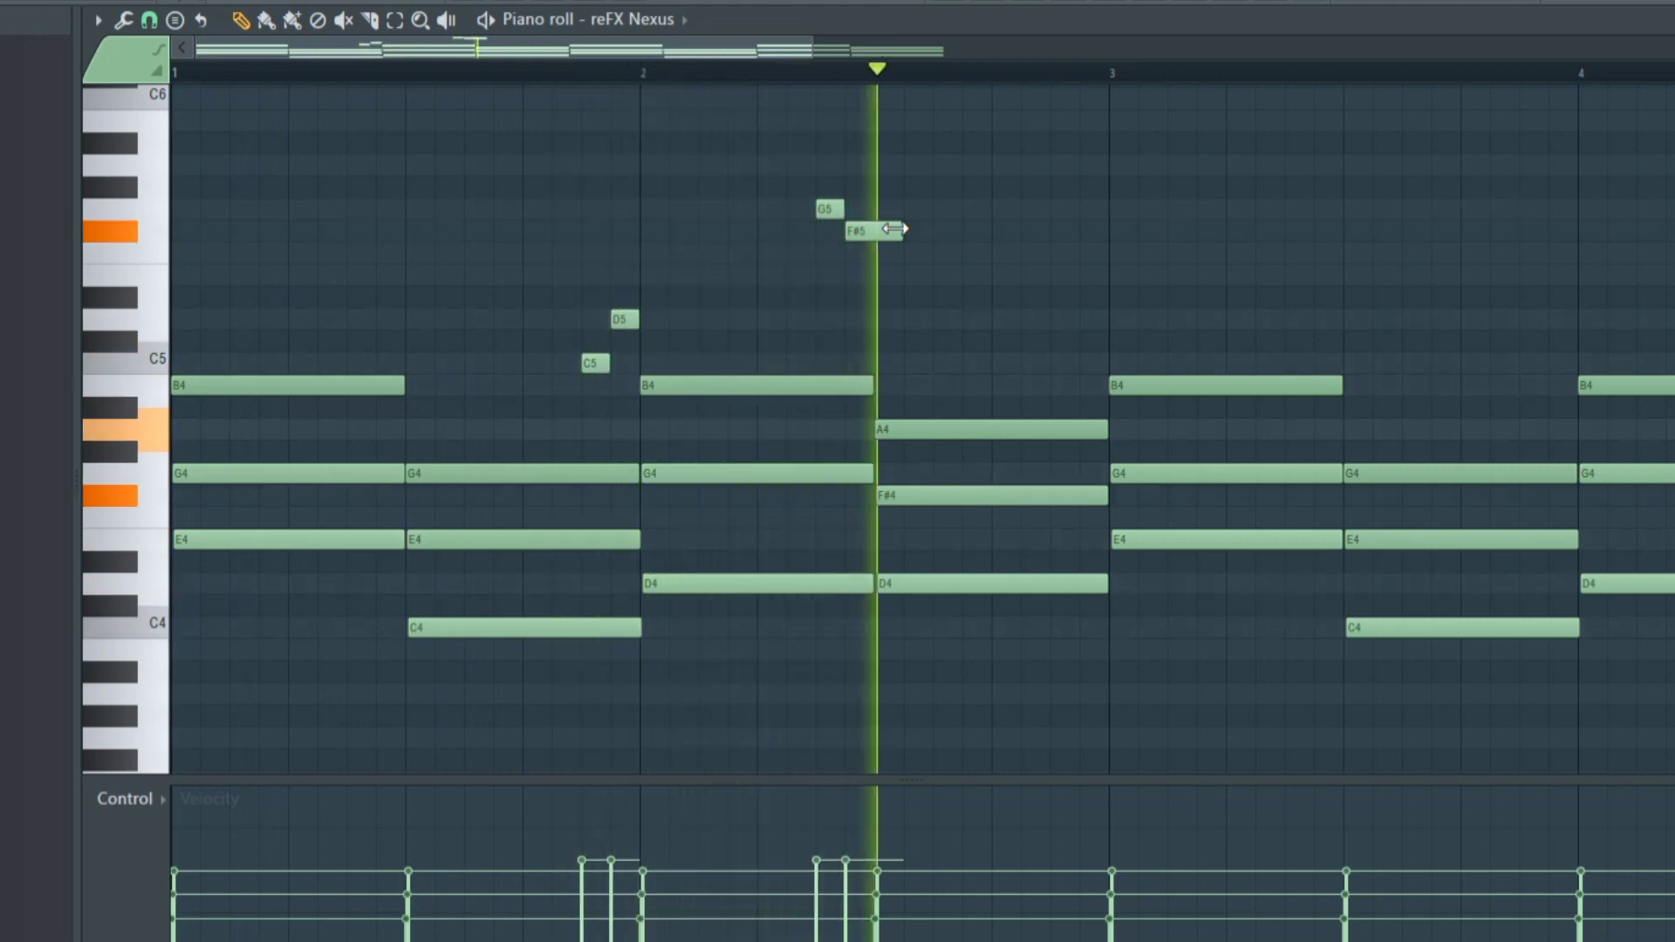
key(space)
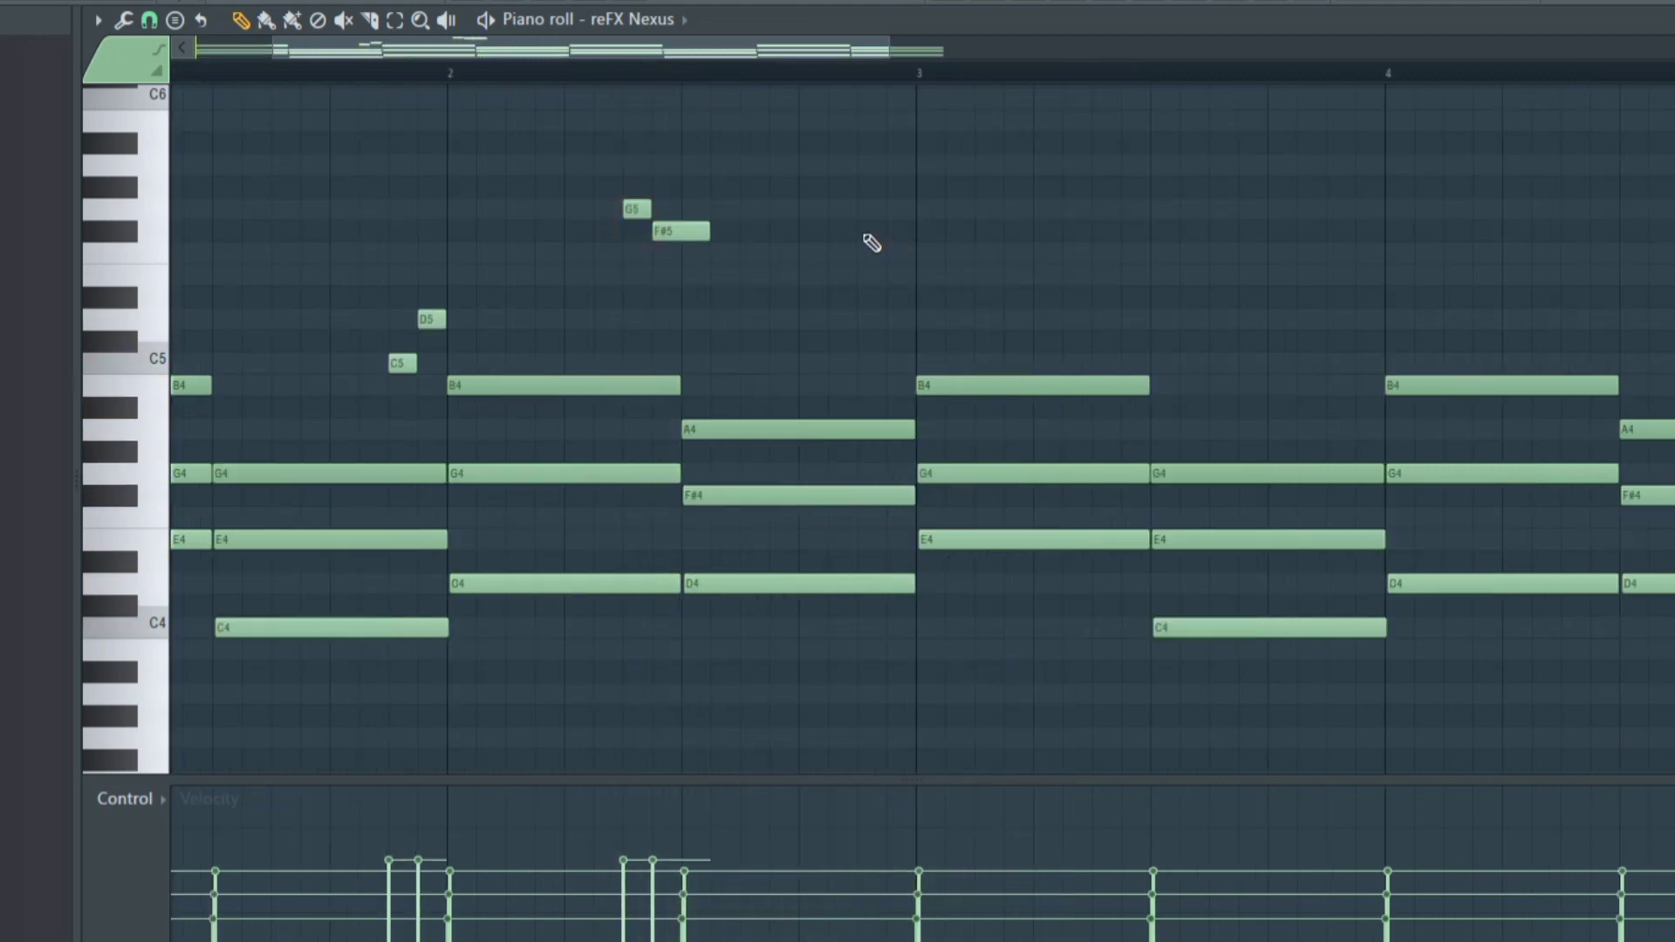
Add short F#5 and G5 notes at the end of bar 2, and shorten the earlier F#5 to one step during playback
click(868, 232)
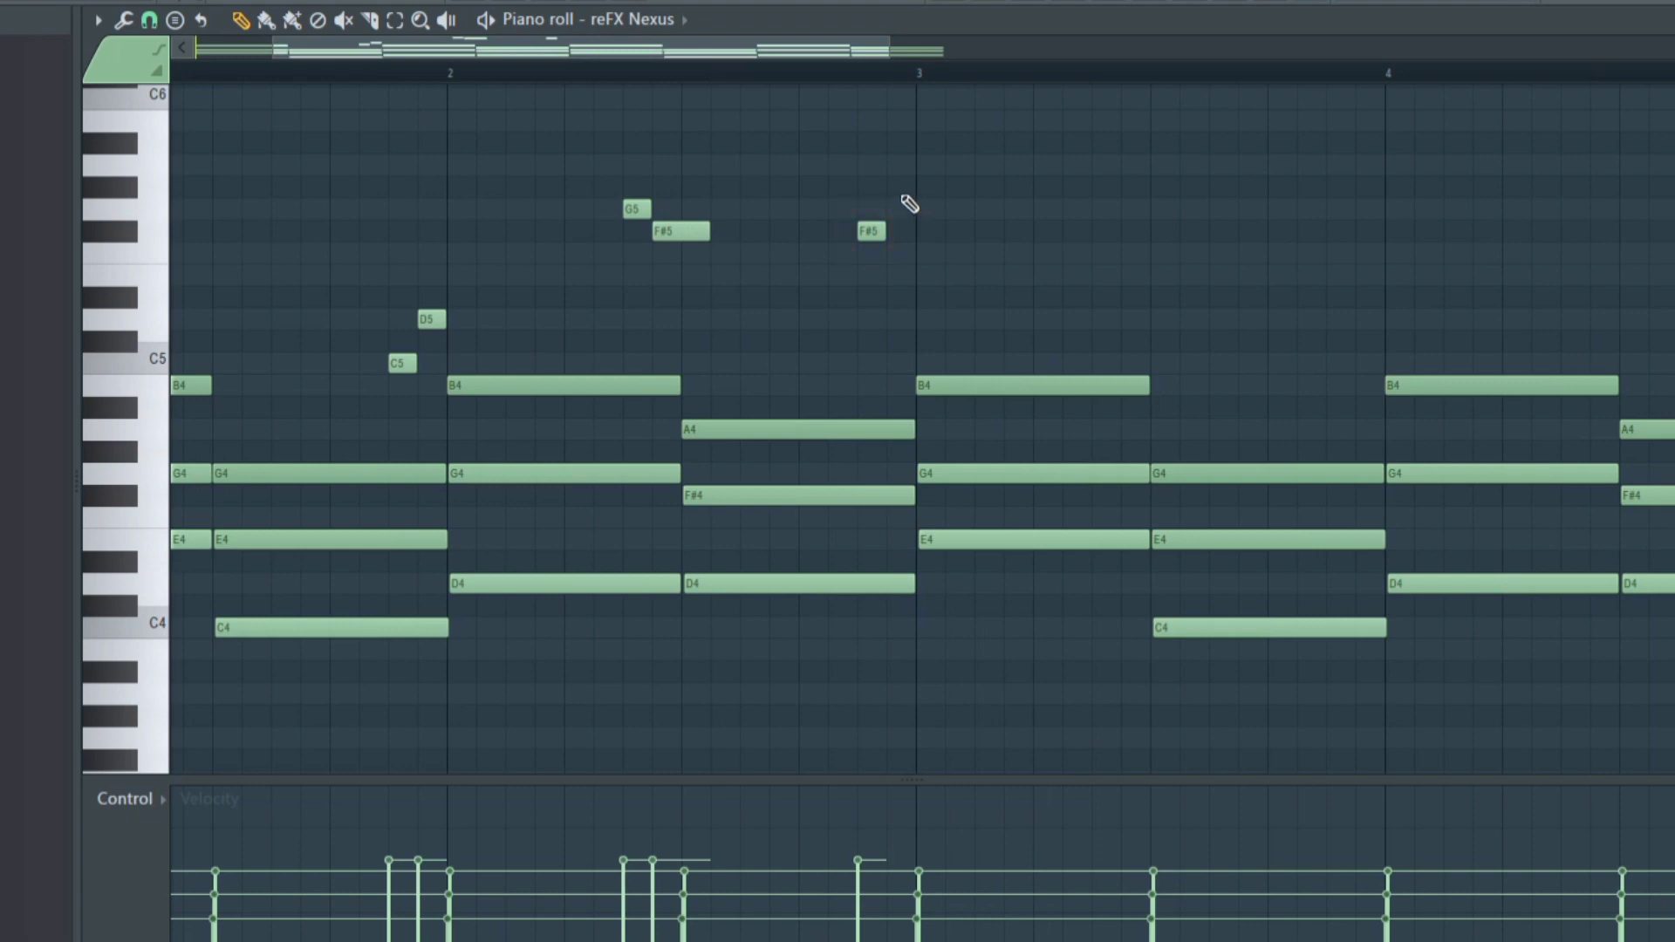
click(899, 208)
key(space)
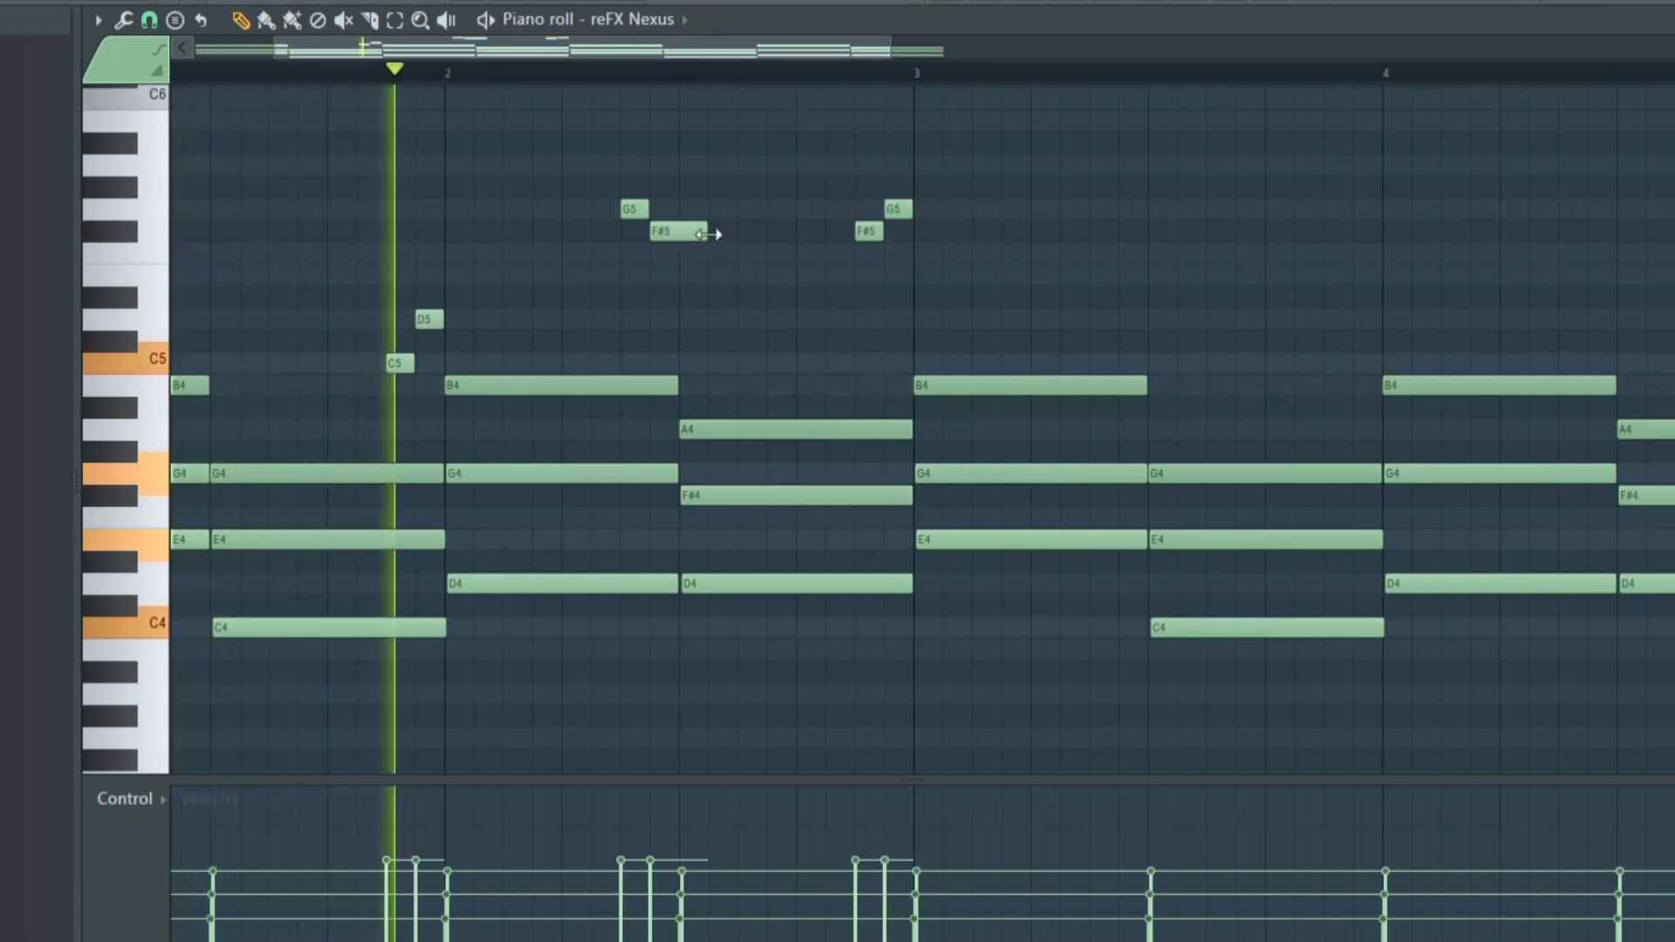
drag(708, 233, 684, 240)
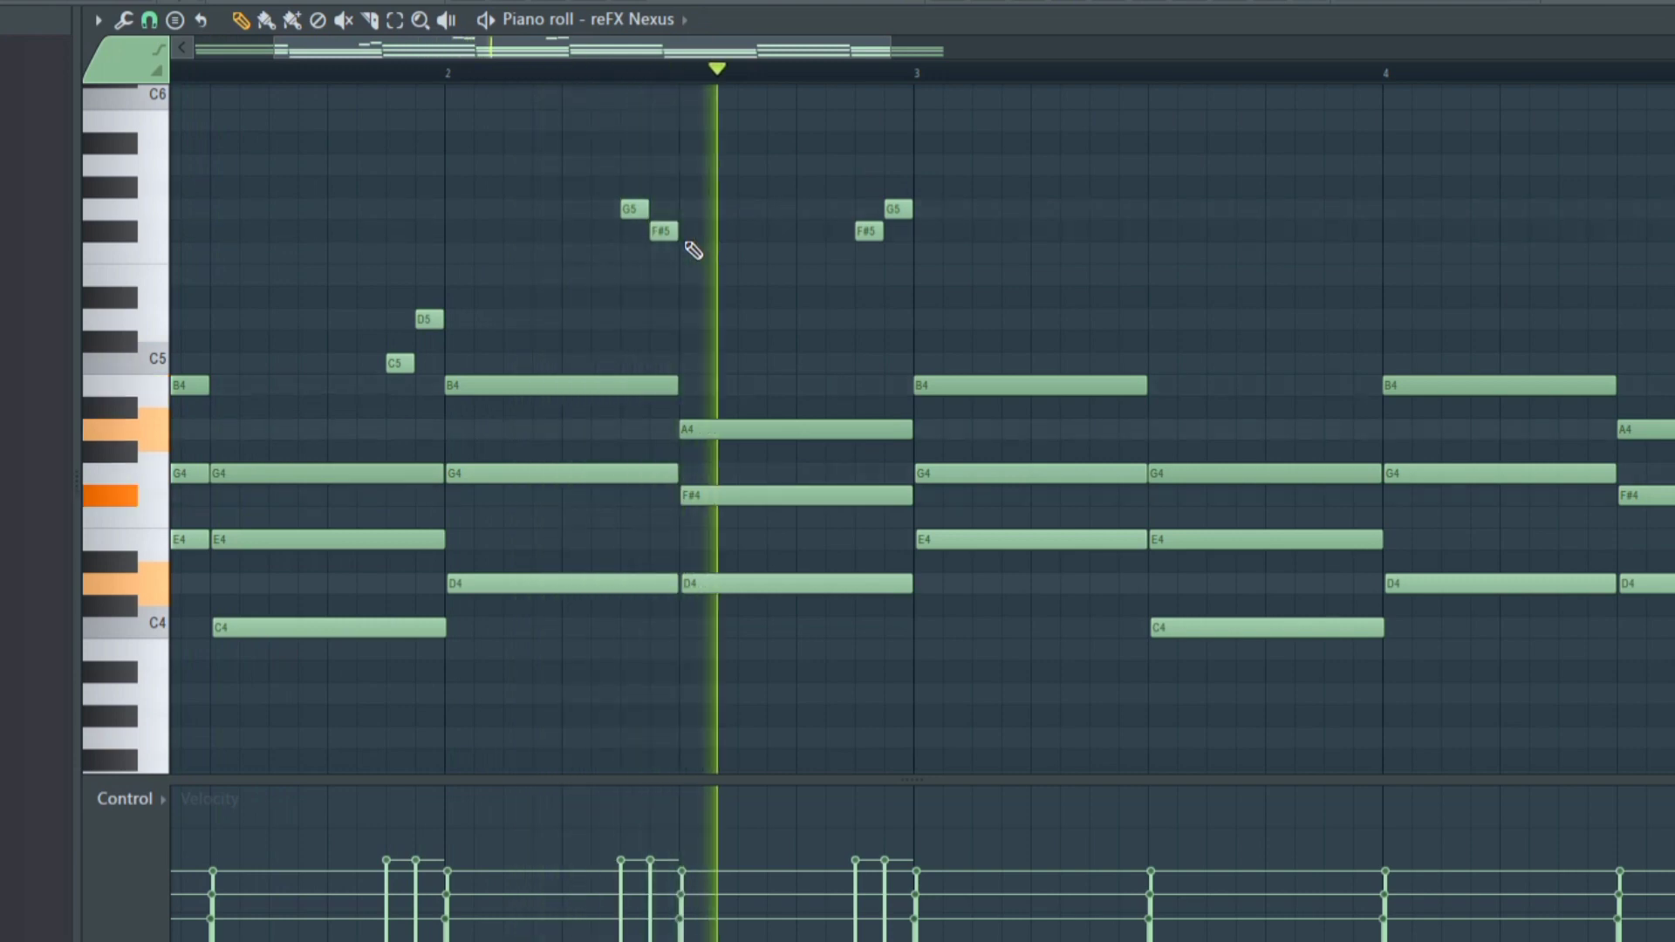
Add short G5 and D5 notes on the last two steps of bar 3 and play the pattern
drag(666, 44, 818, 33)
key(space)
drag(927, 319, 960, 320)
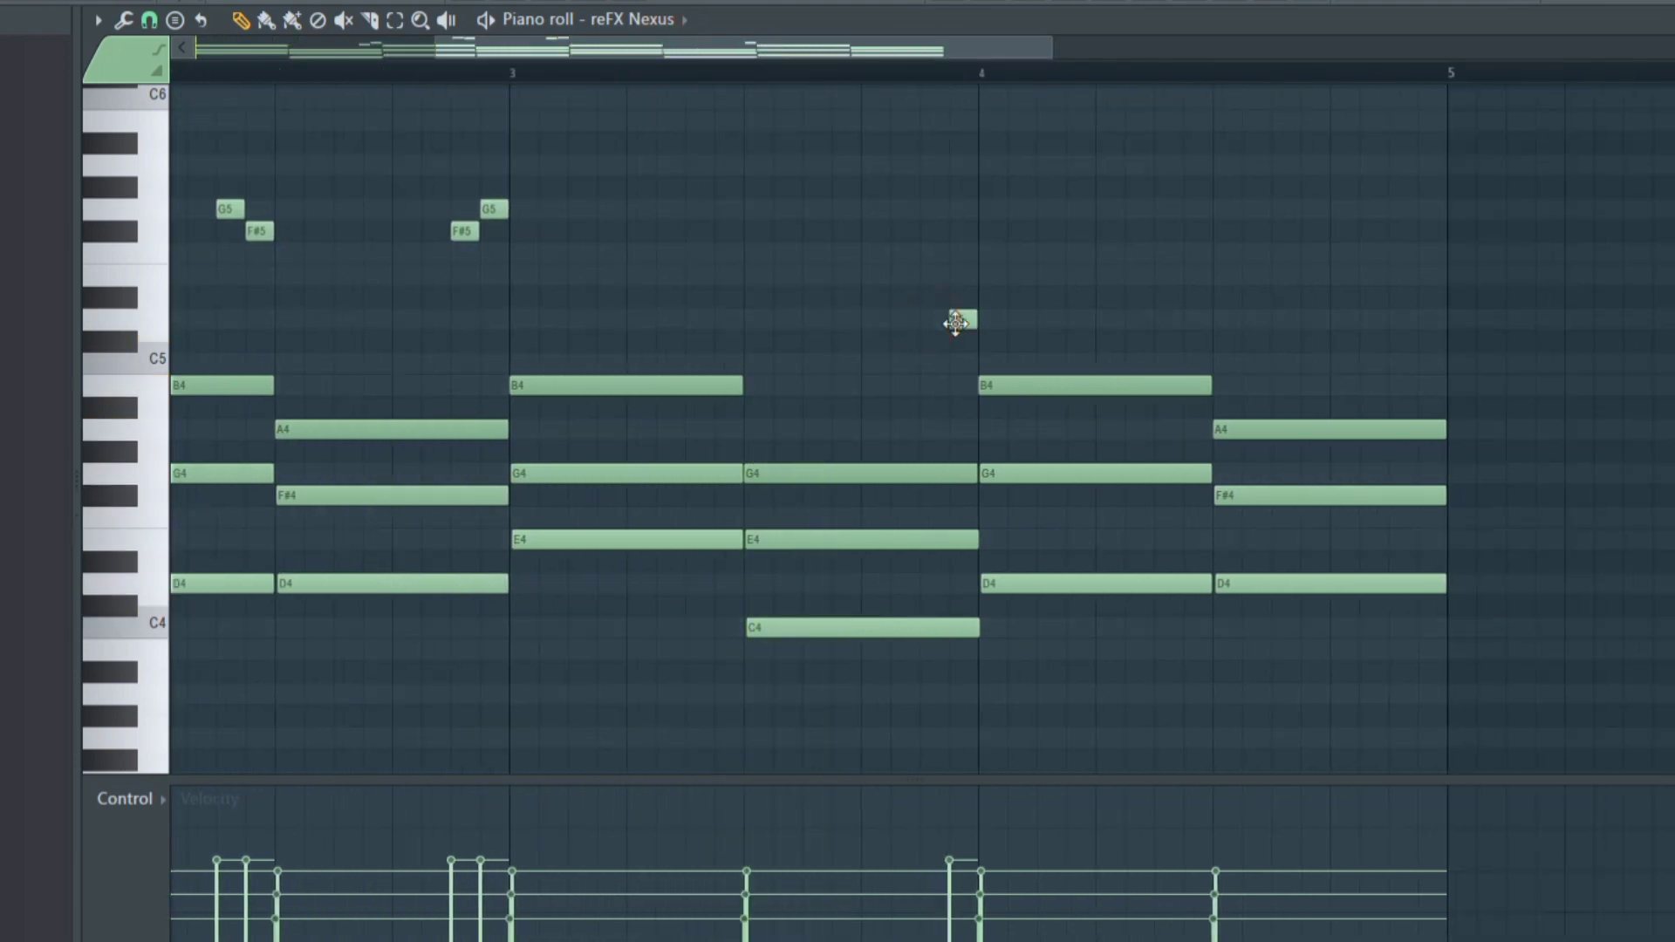
click(960, 319)
click(494, 207)
click(925, 208)
key(space)
click(735, 63)
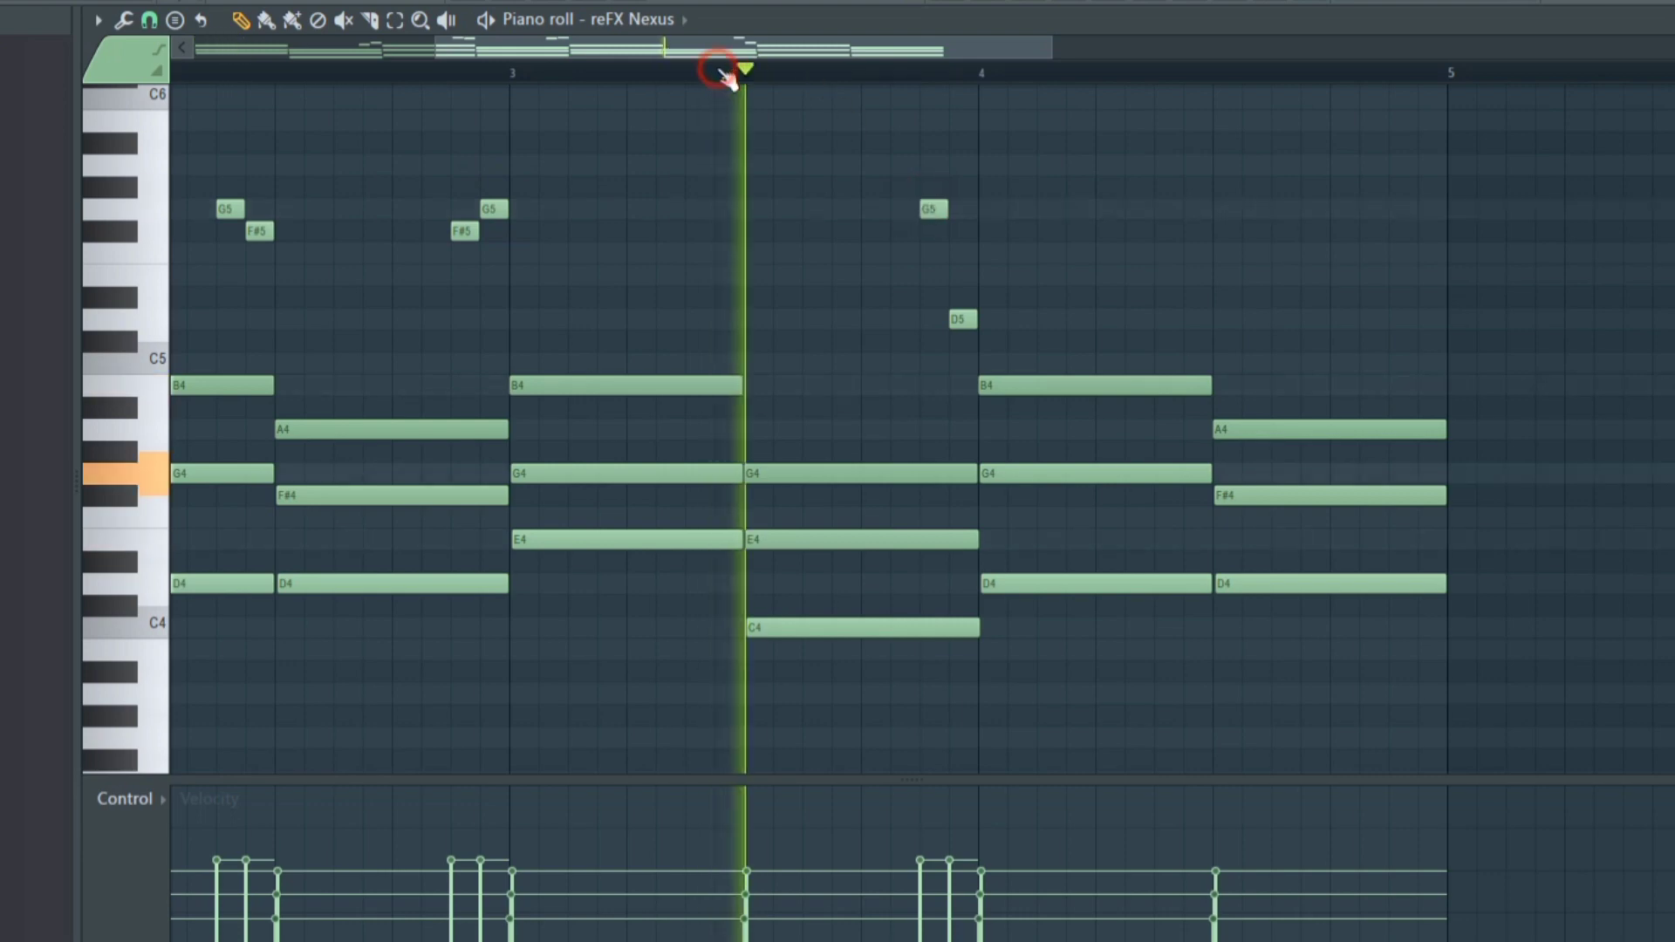
click(534, 73)
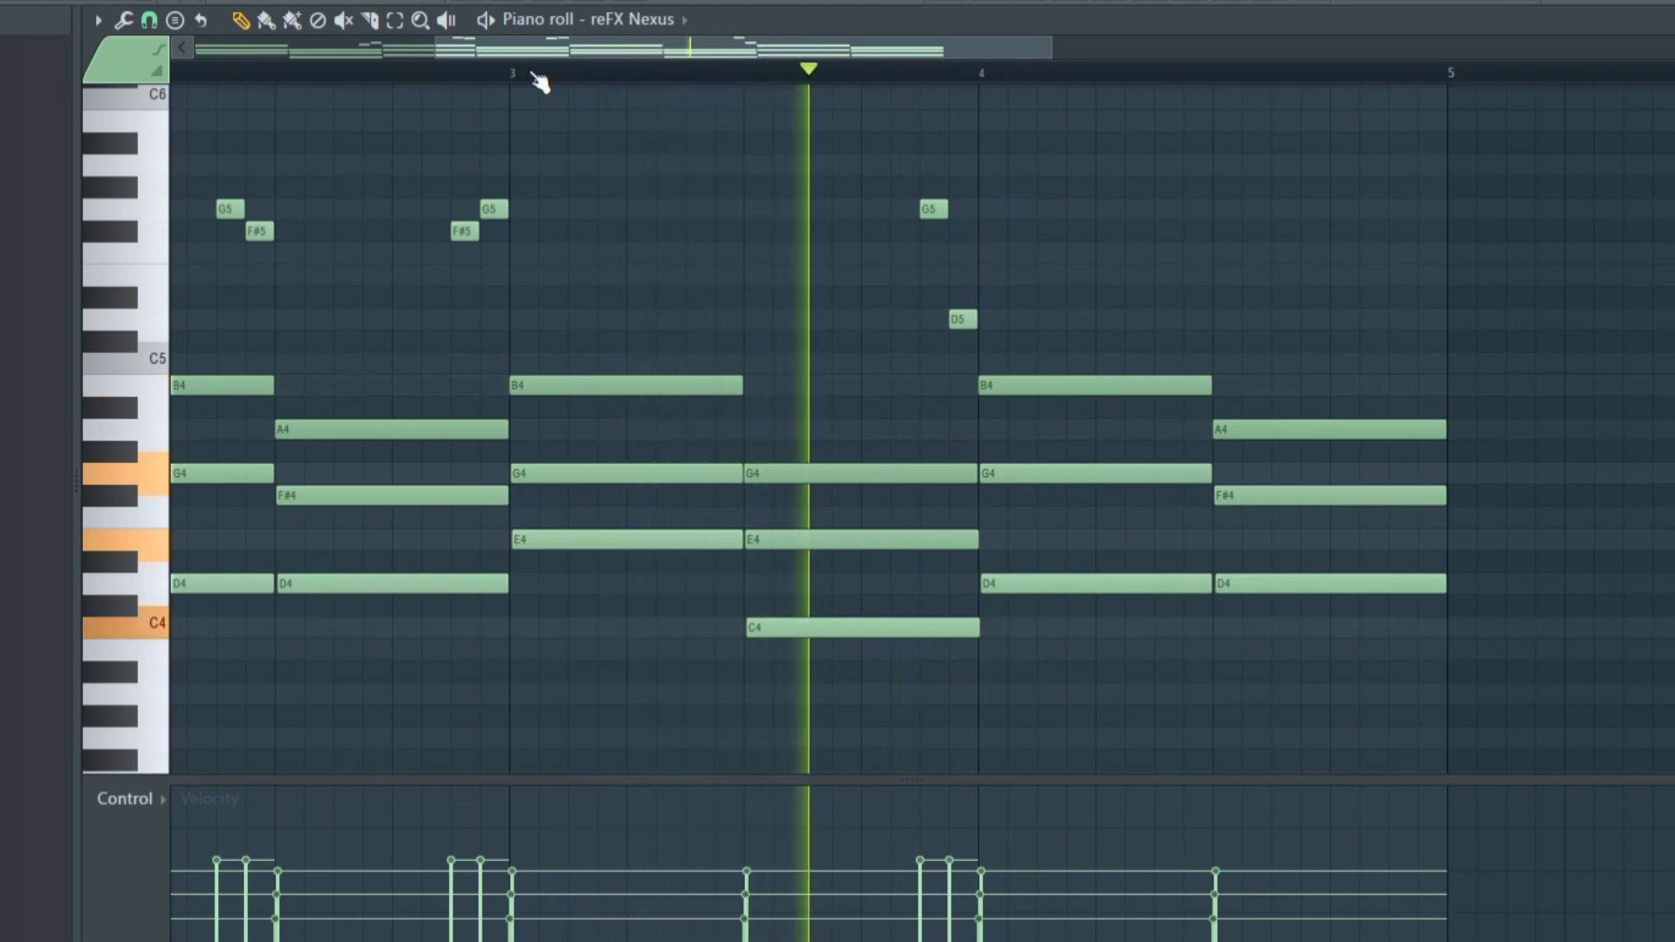
Add short F#5 and G5 notes at the end of bar 4 and play the full melody back
click(1398, 231)
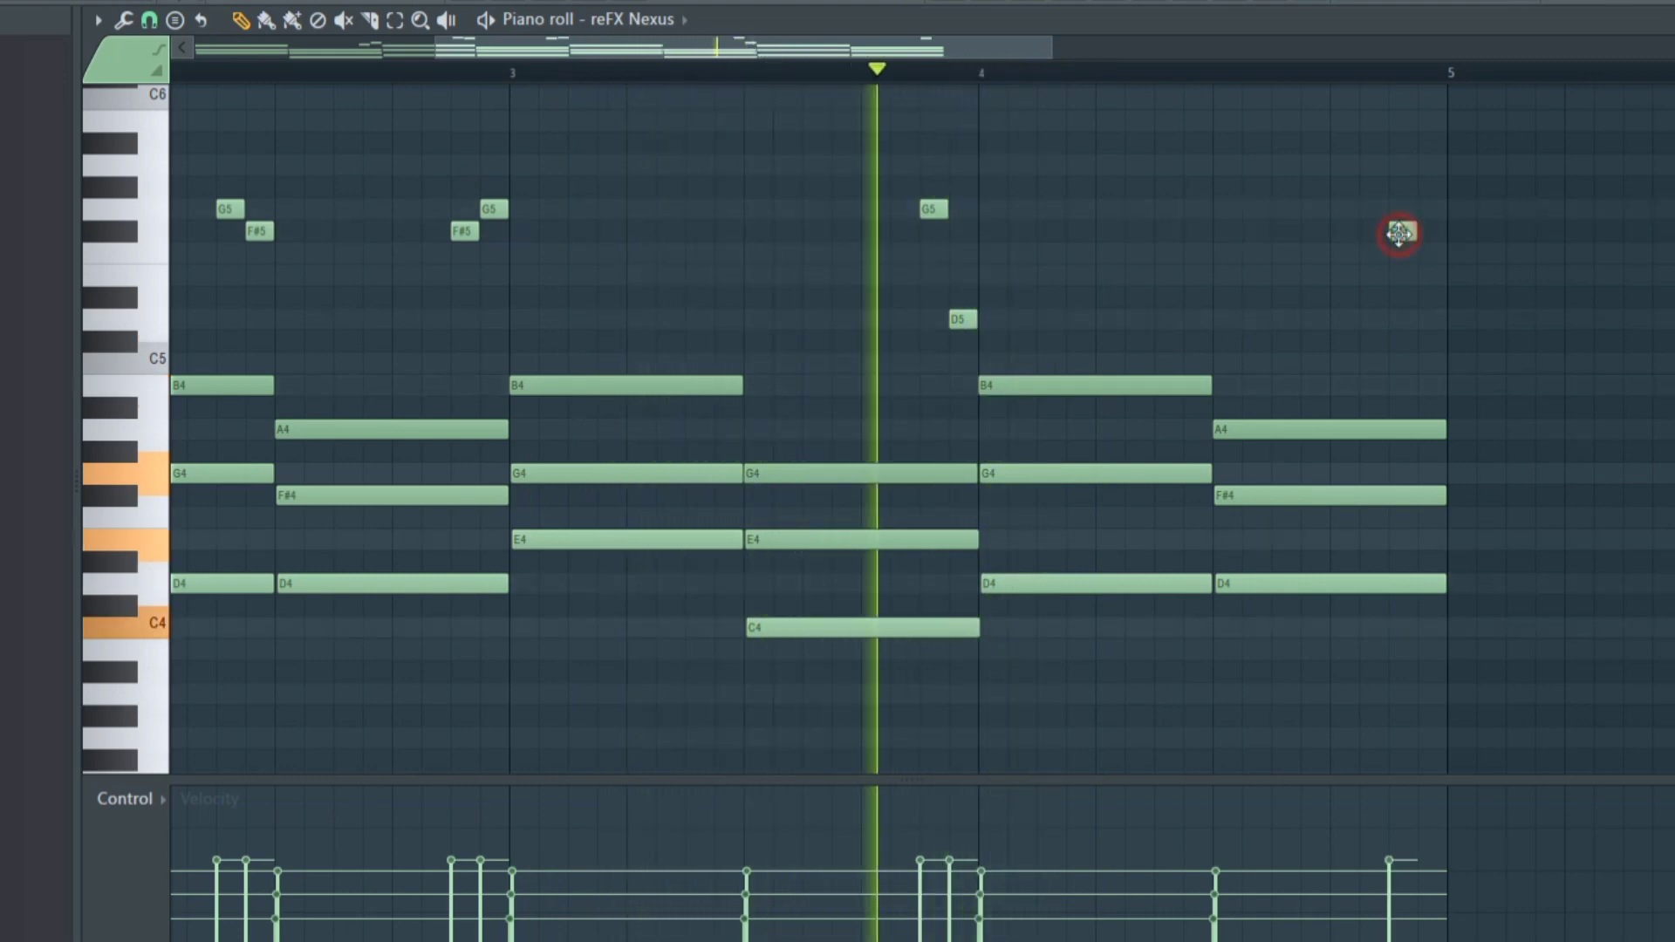
click(1428, 210)
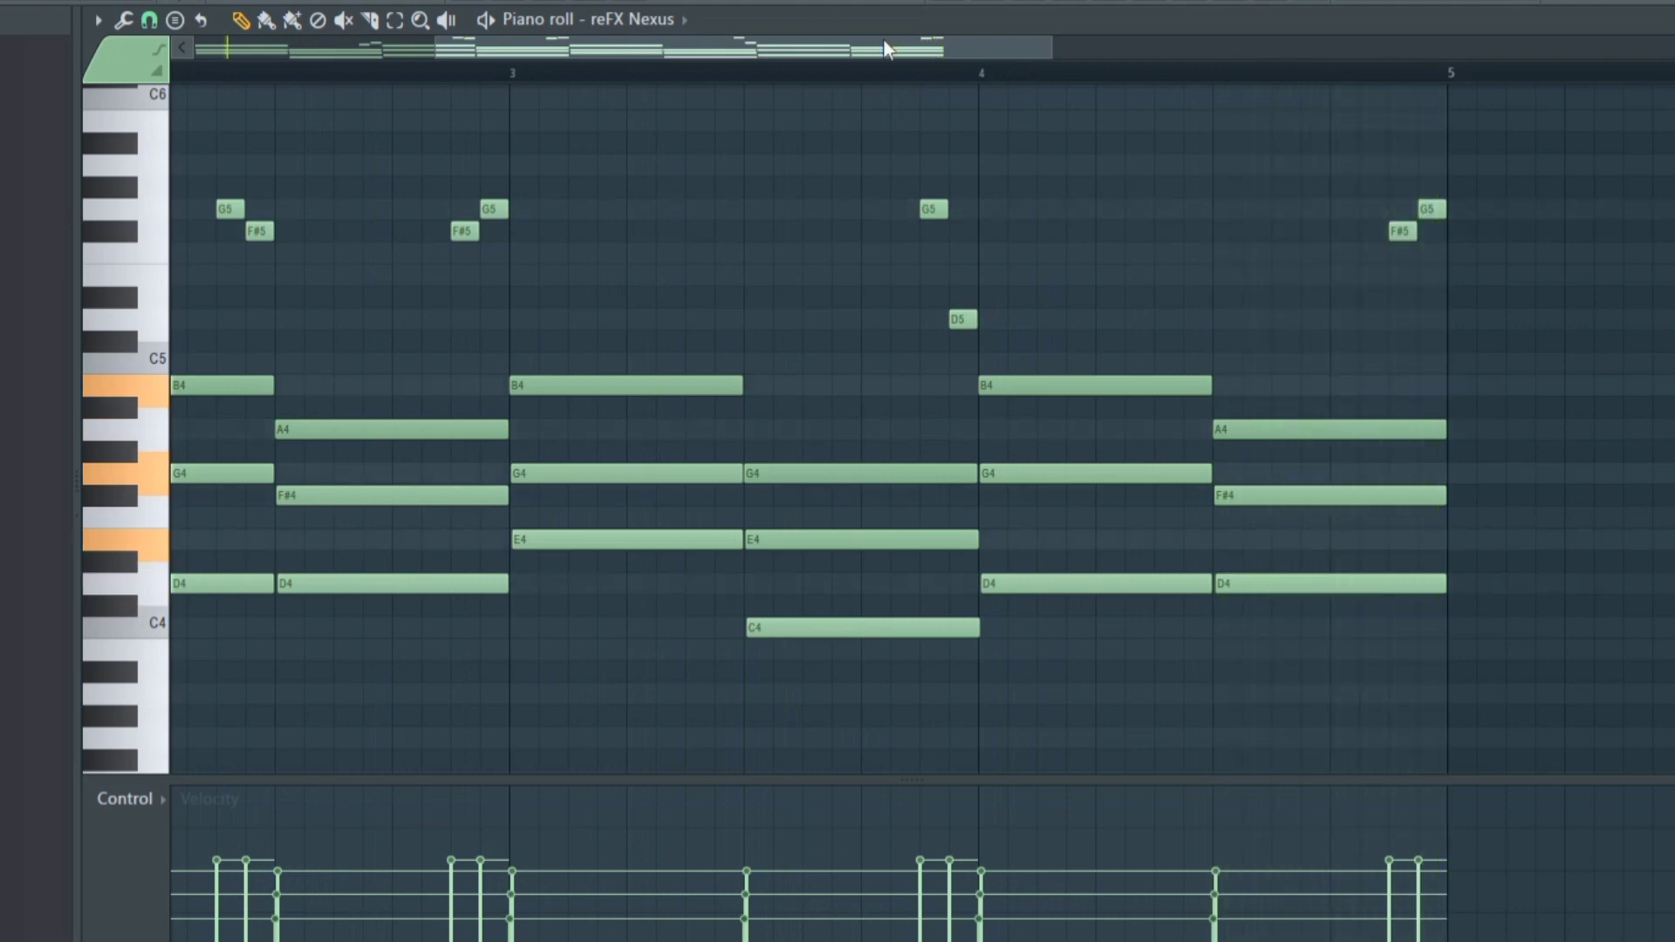
drag(883, 38, 460, 73)
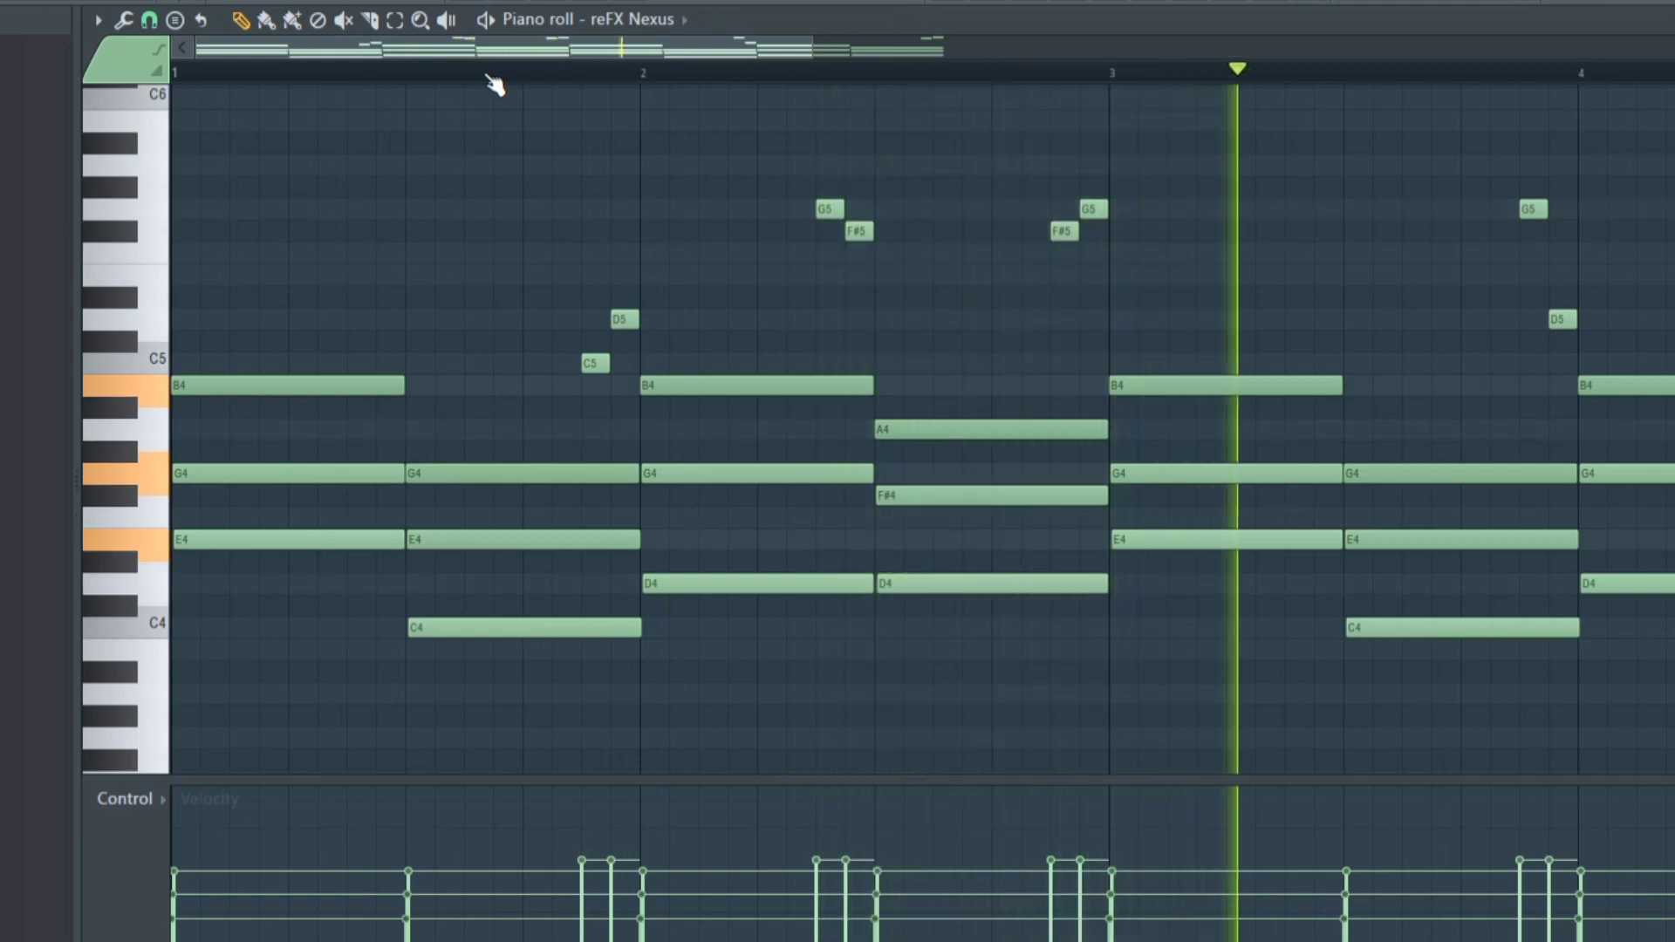
key(space)
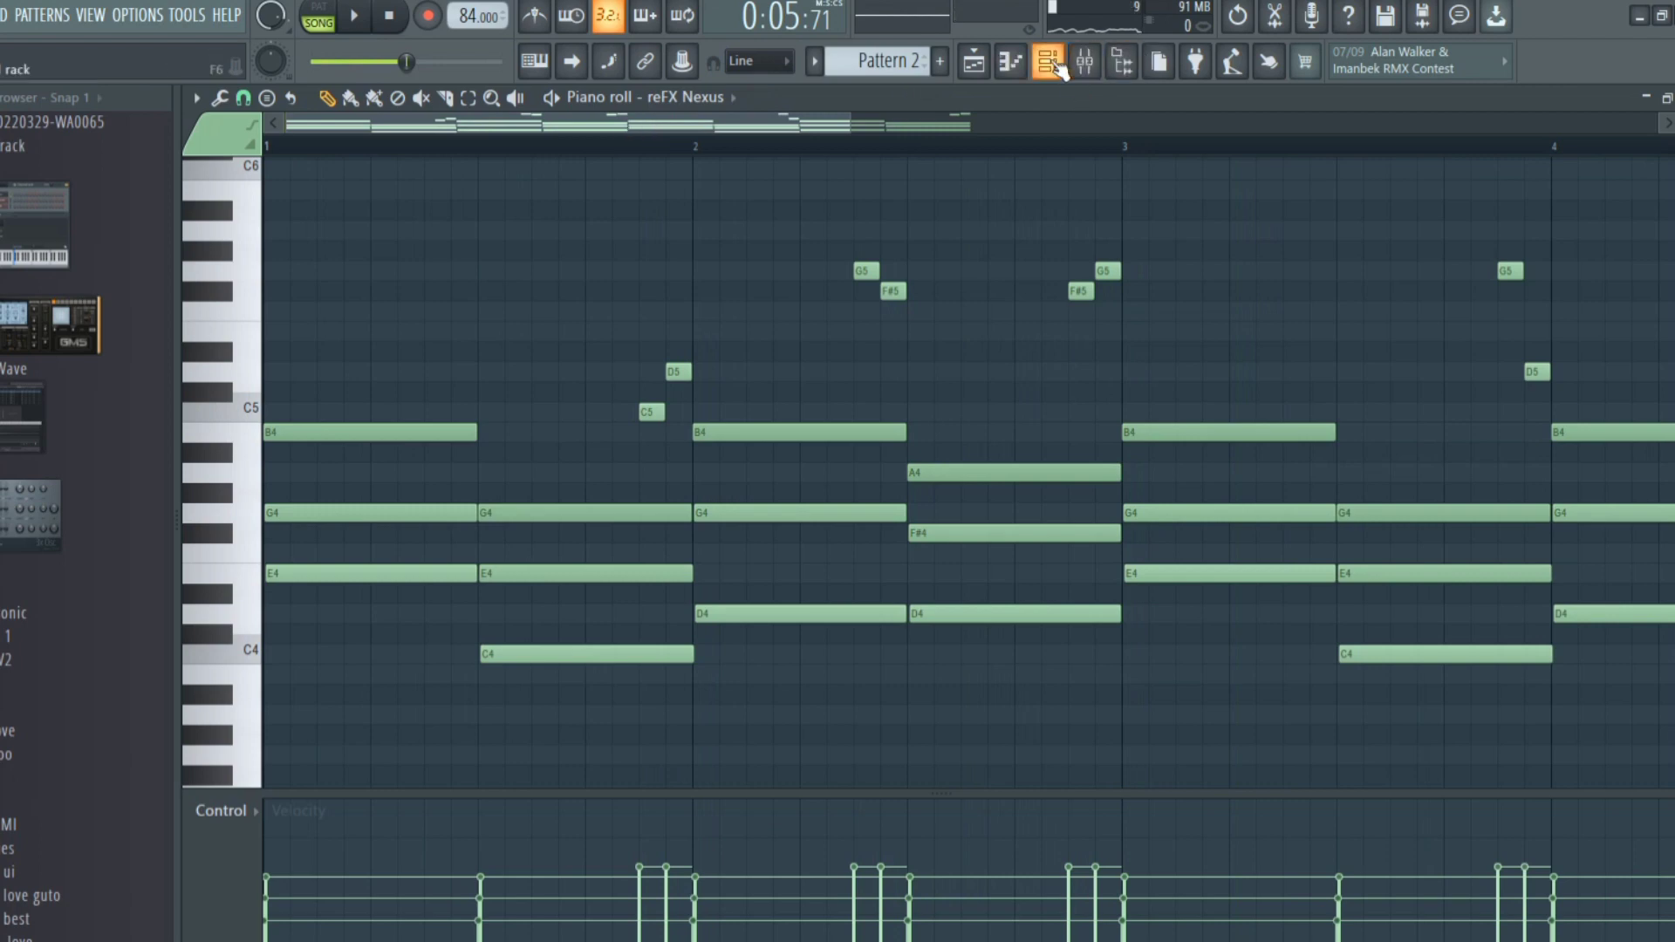
Delete the unused 808 Kick, 808 Clap, 808 HiHat and 808 Snare channels from the channel rack
click(1053, 65)
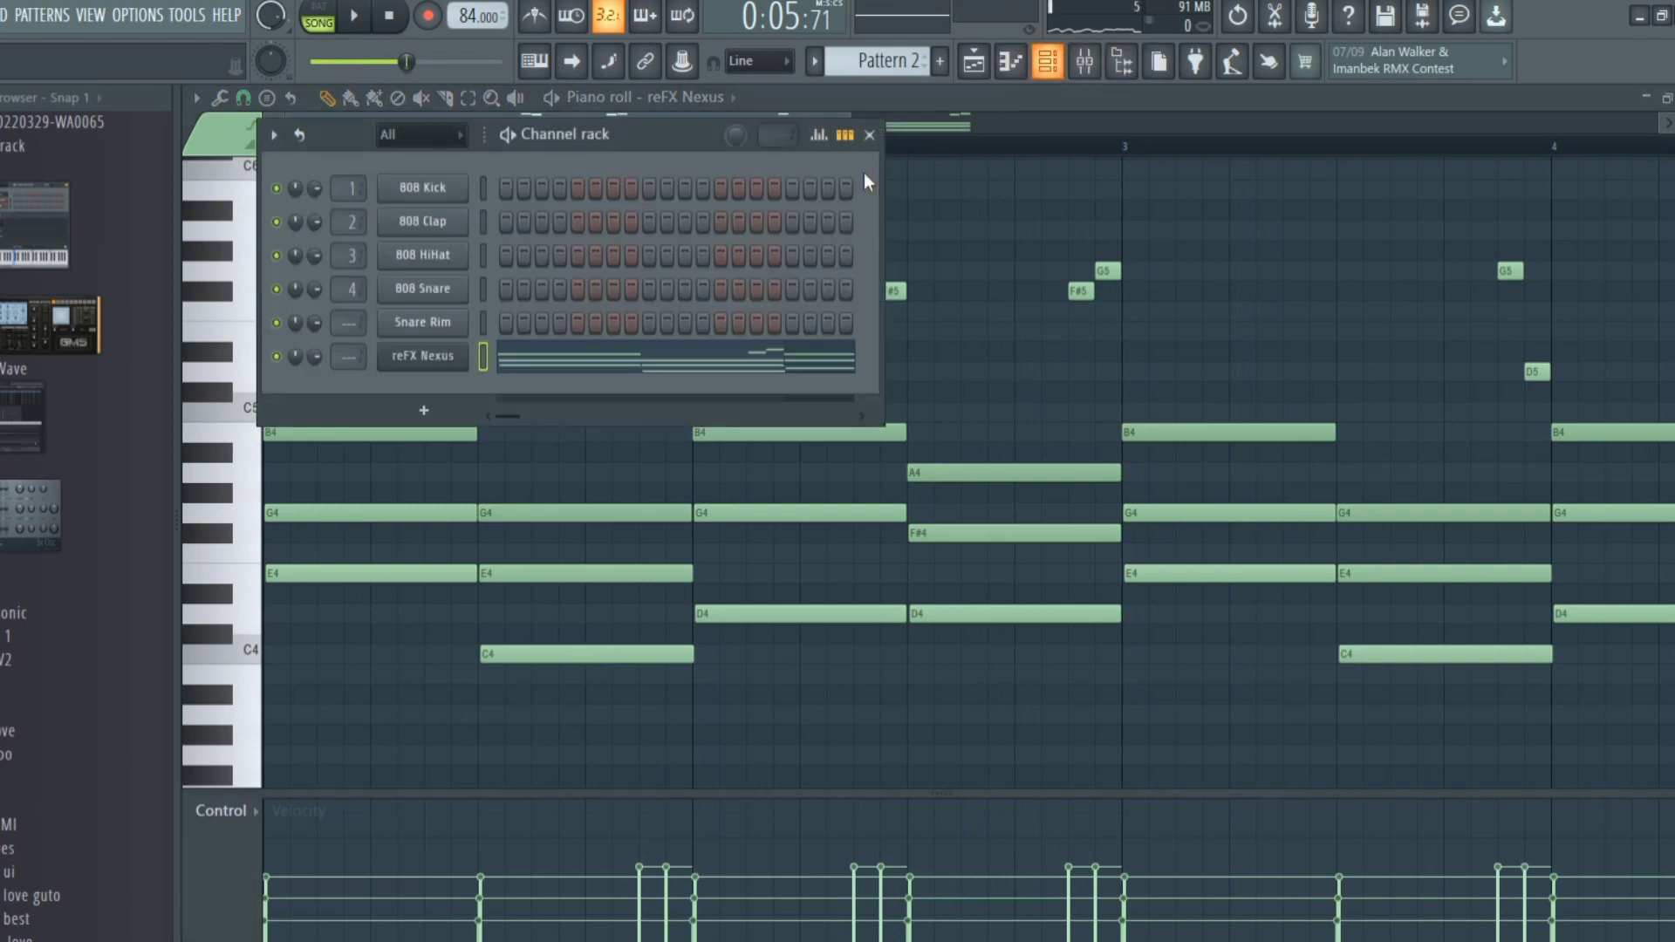
right_click(424, 186)
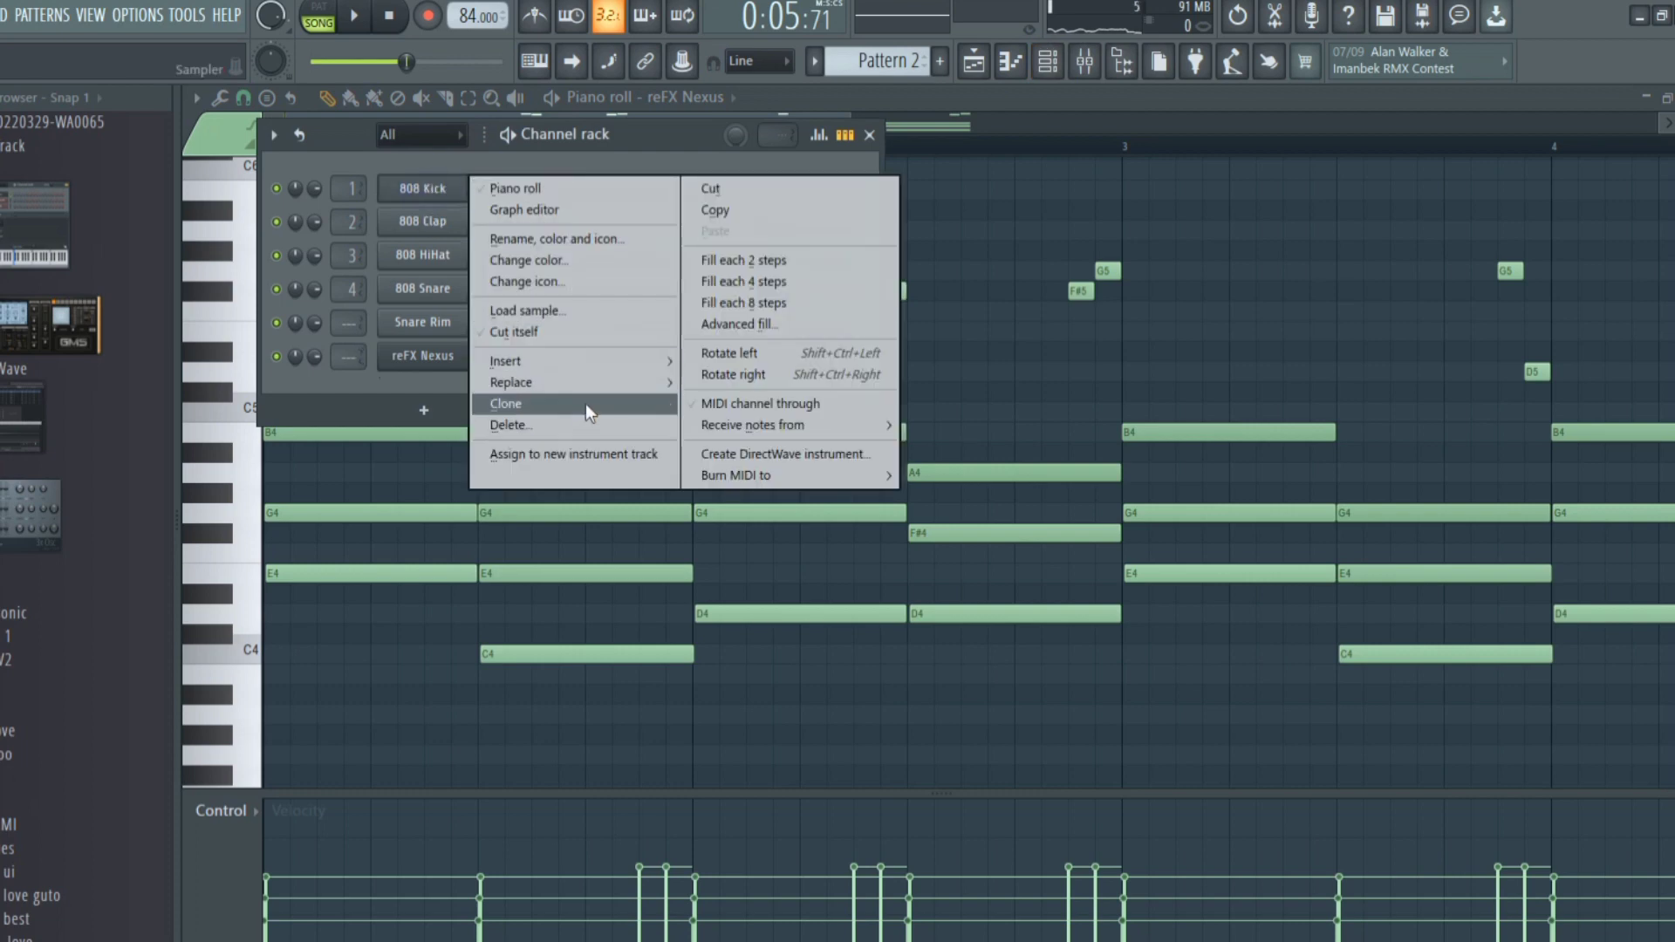
click(510, 424)
click(920, 558)
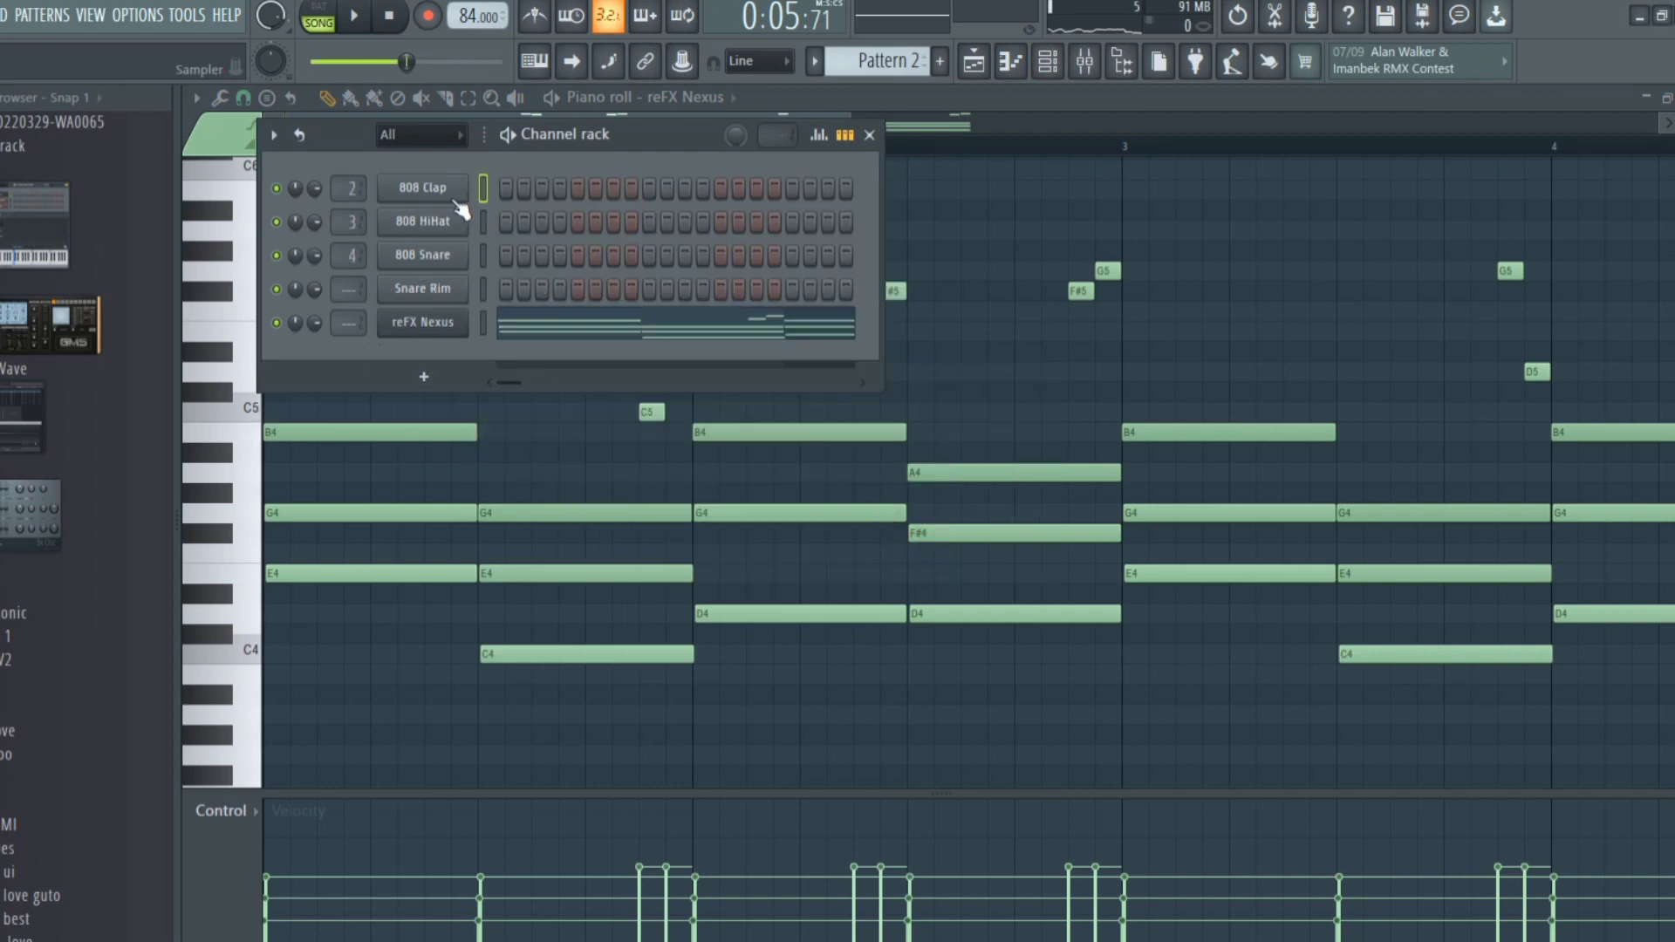
right_click(463, 188)
click(911, 555)
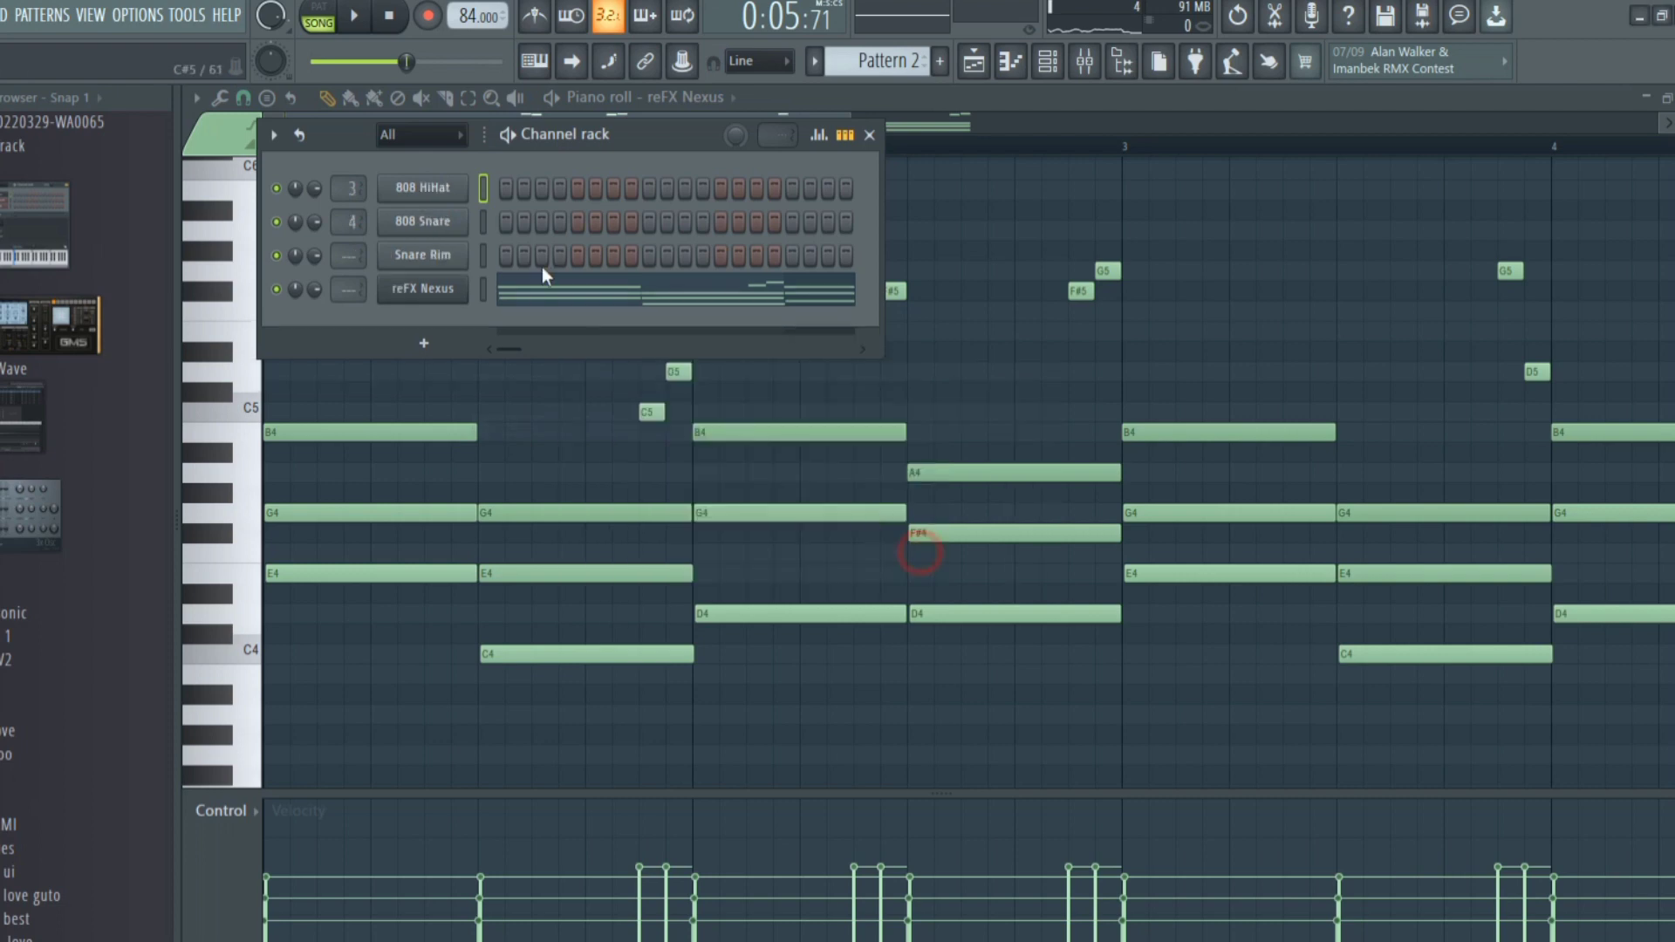
right_click(433, 184)
click(541, 429)
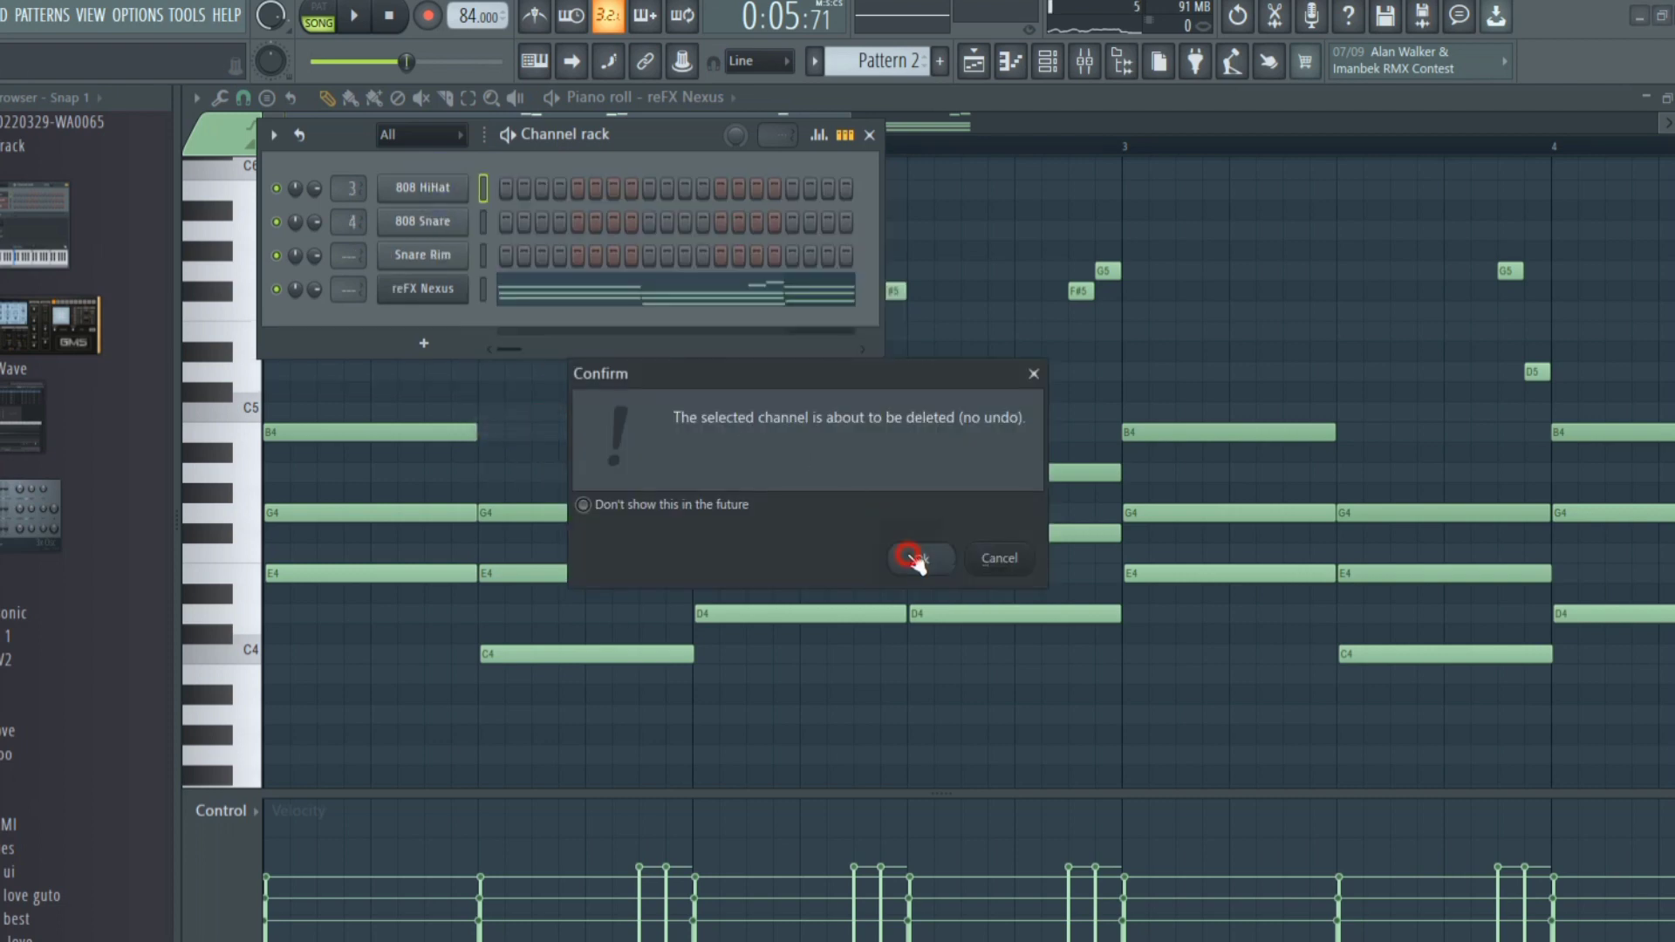
click(912, 556)
right_click(428, 186)
click(598, 425)
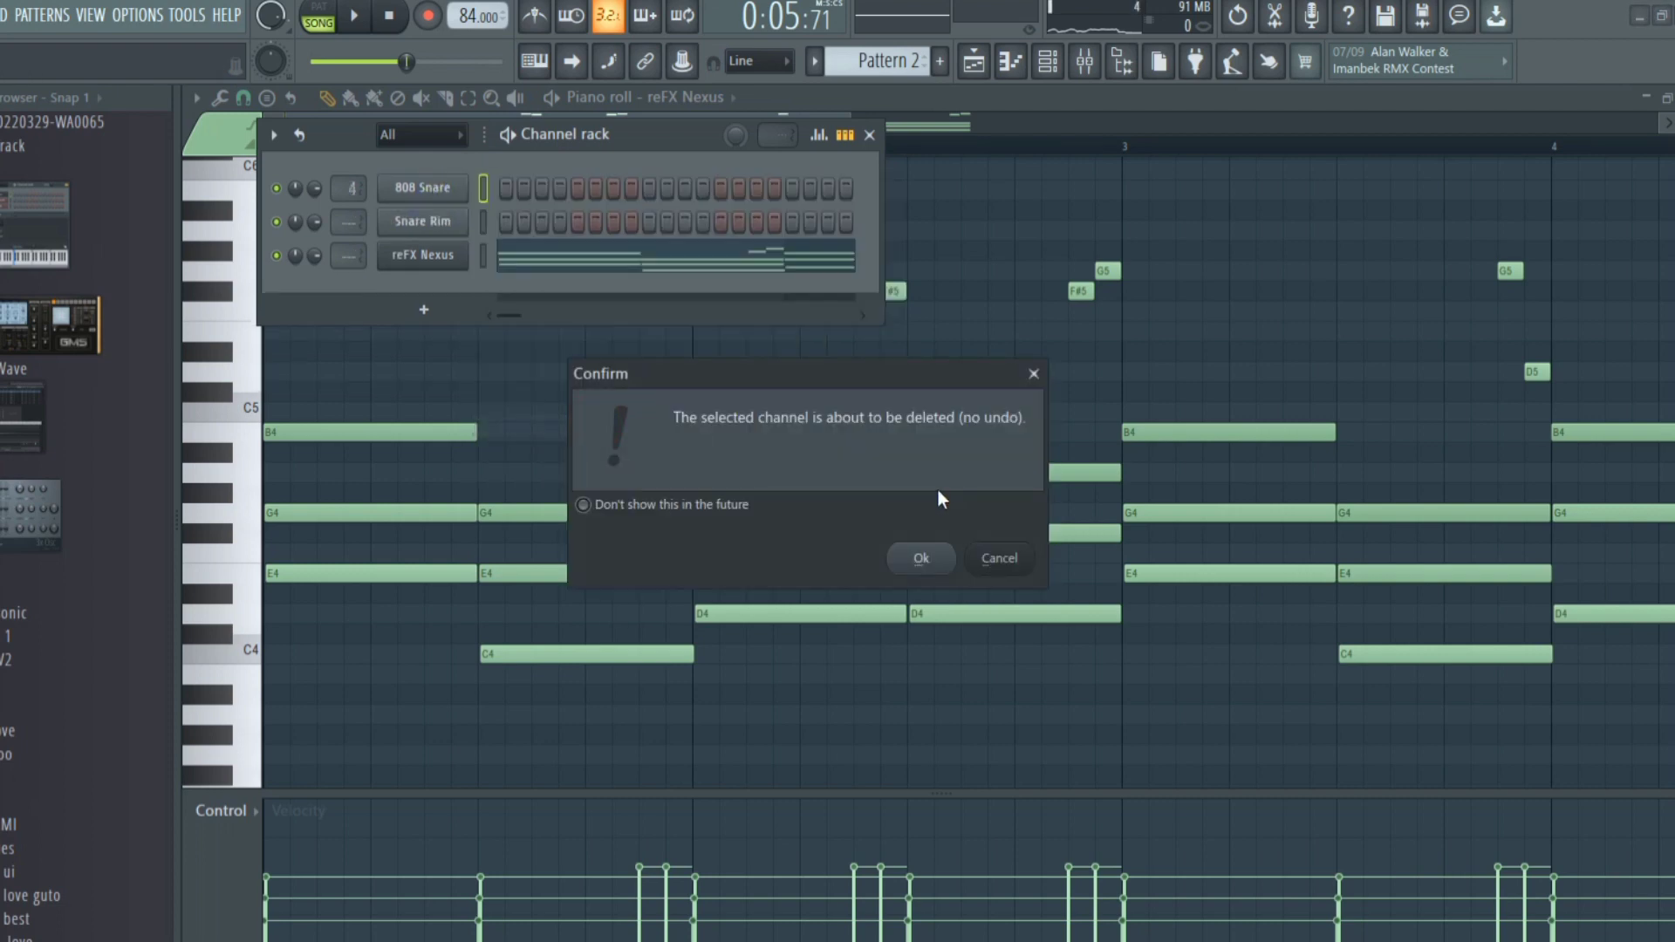
click(937, 555)
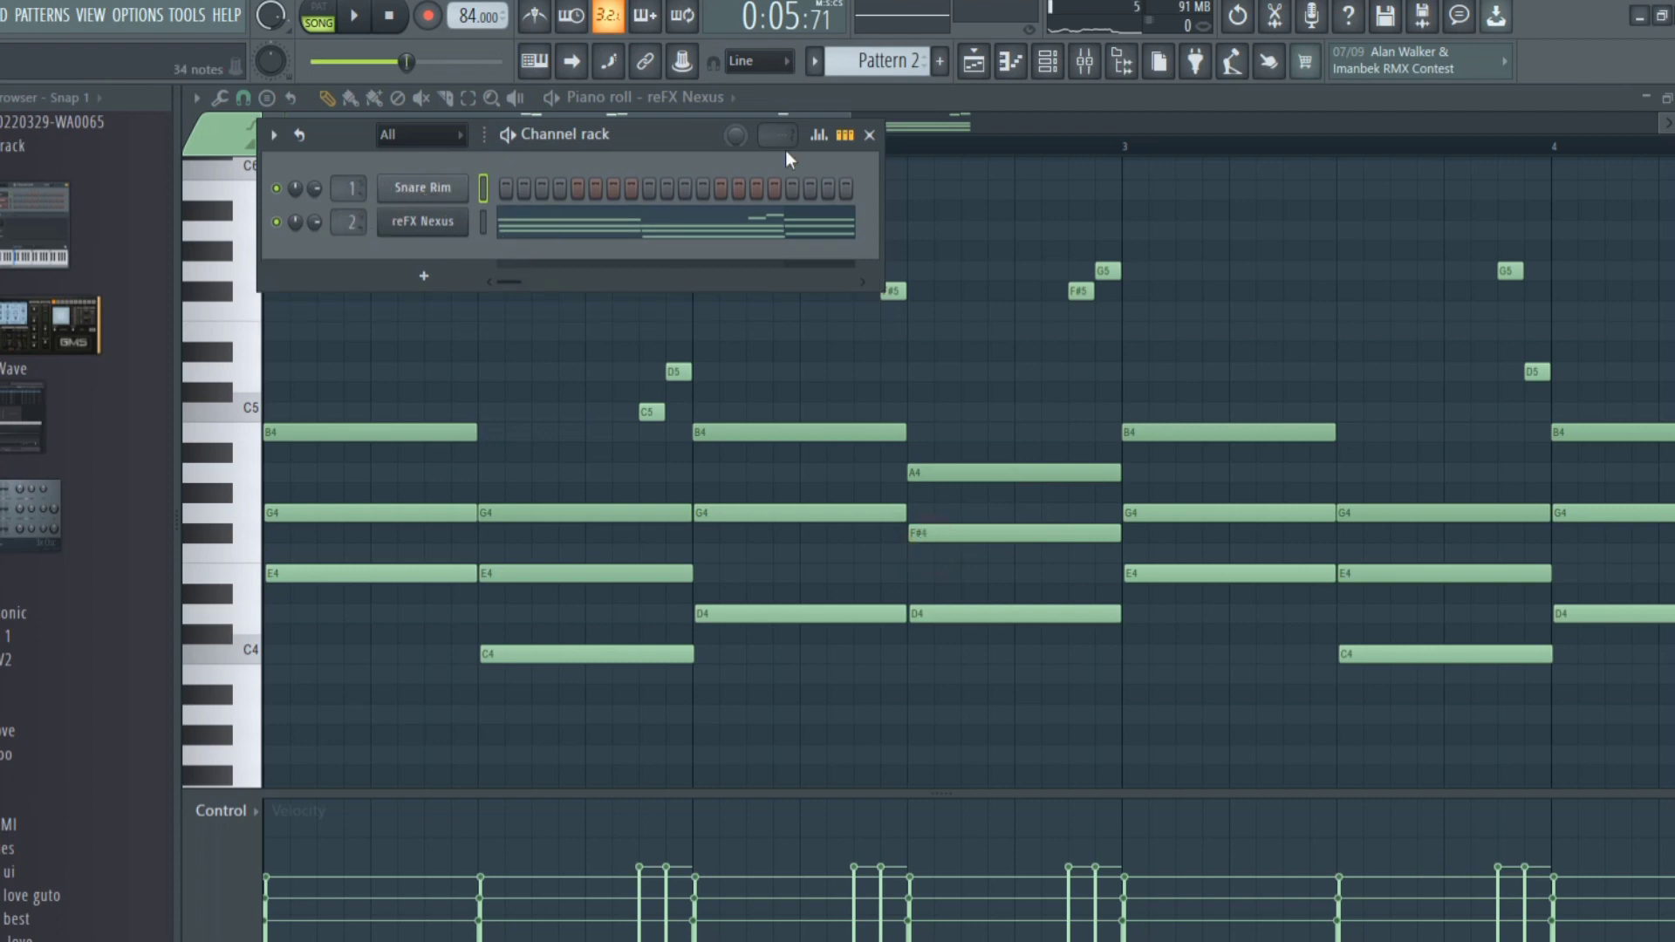
Open the mixer and slightly lower the Insert 1 volume fader while the beat plays
click(1094, 67)
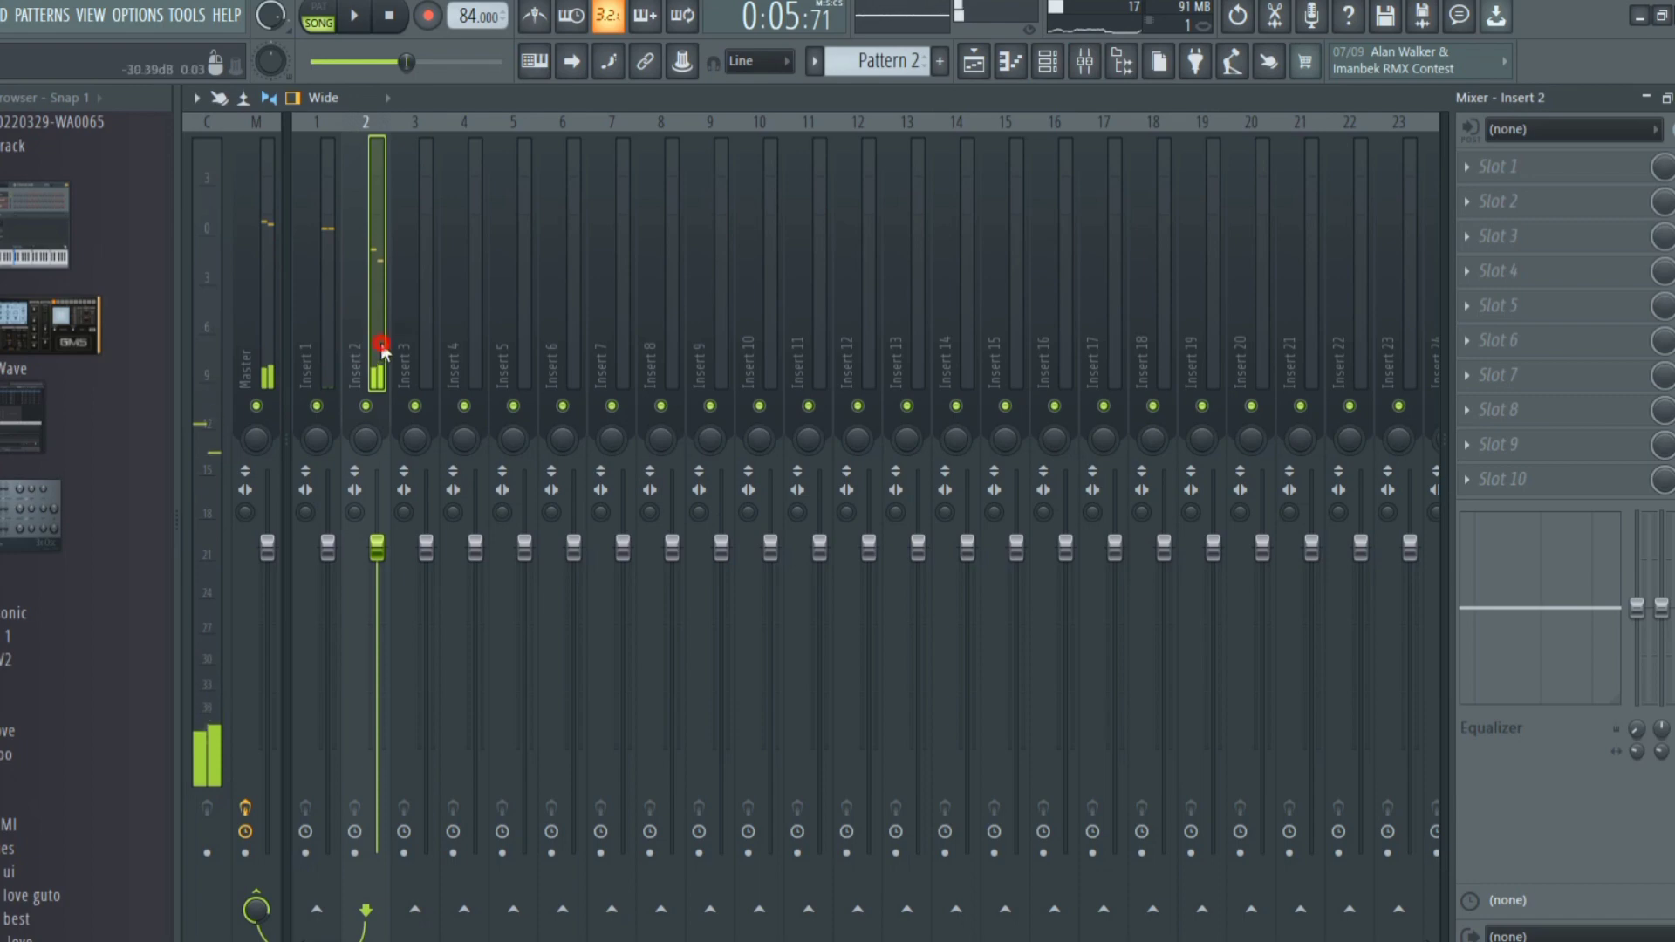
key(space)
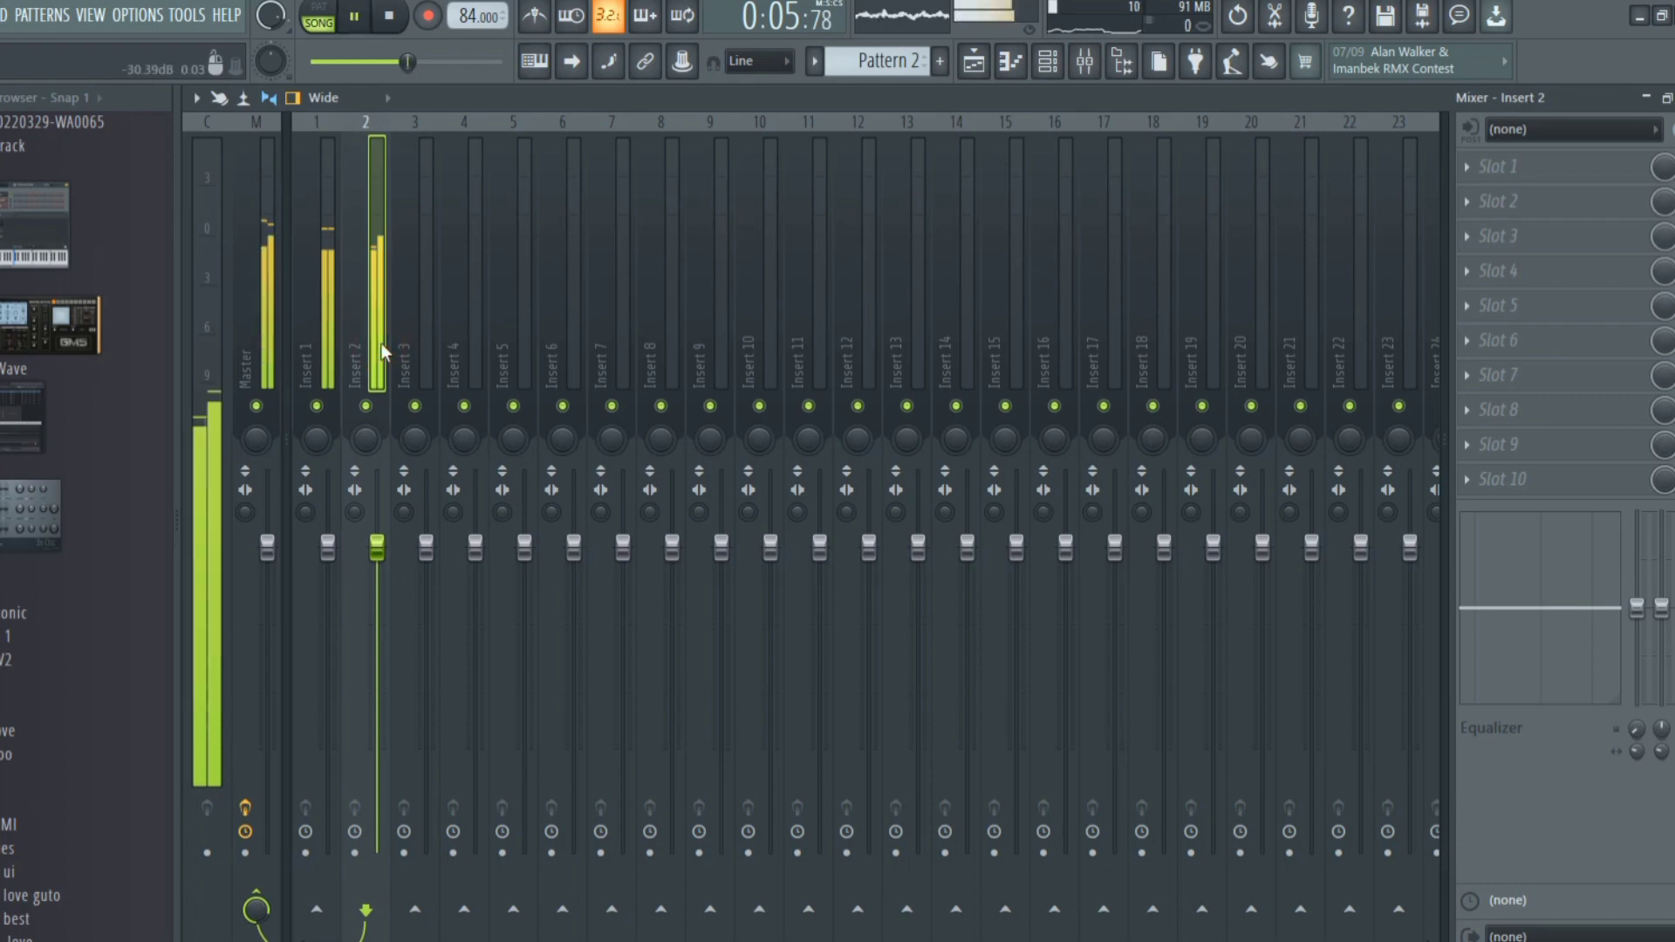
click(328, 386)
drag(328, 548, 328, 576)
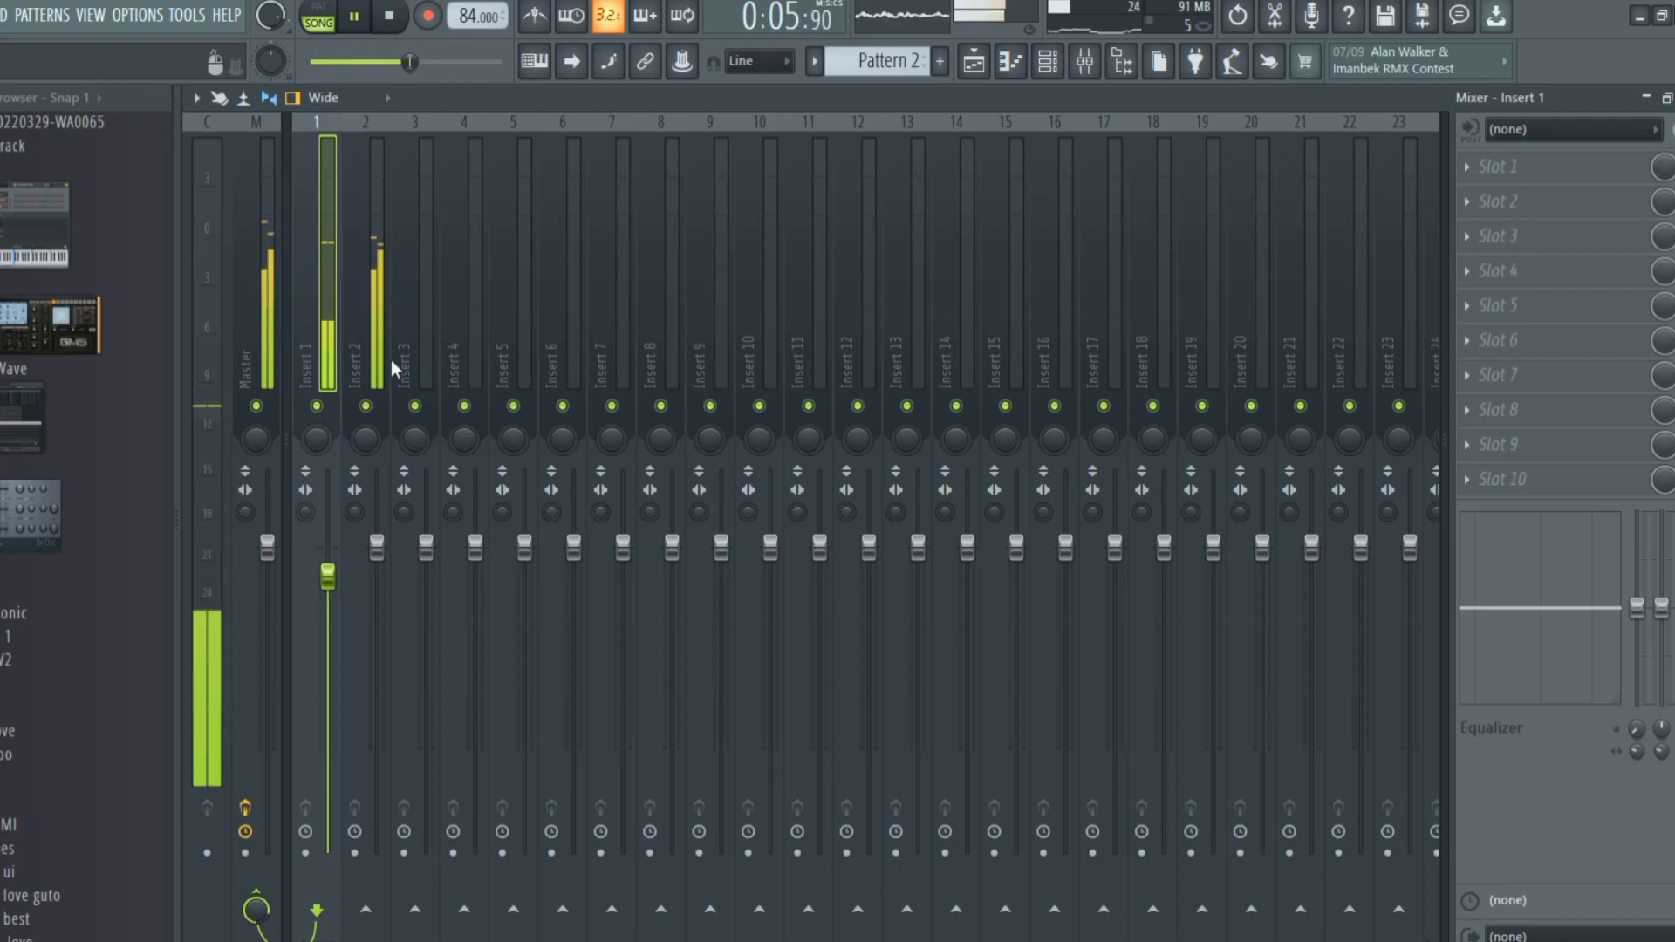
key(space)
Load Fruity Parametric EQ 2 into the first effect slot of Insert 2 and play the beat to check its spectrum
click(378, 323)
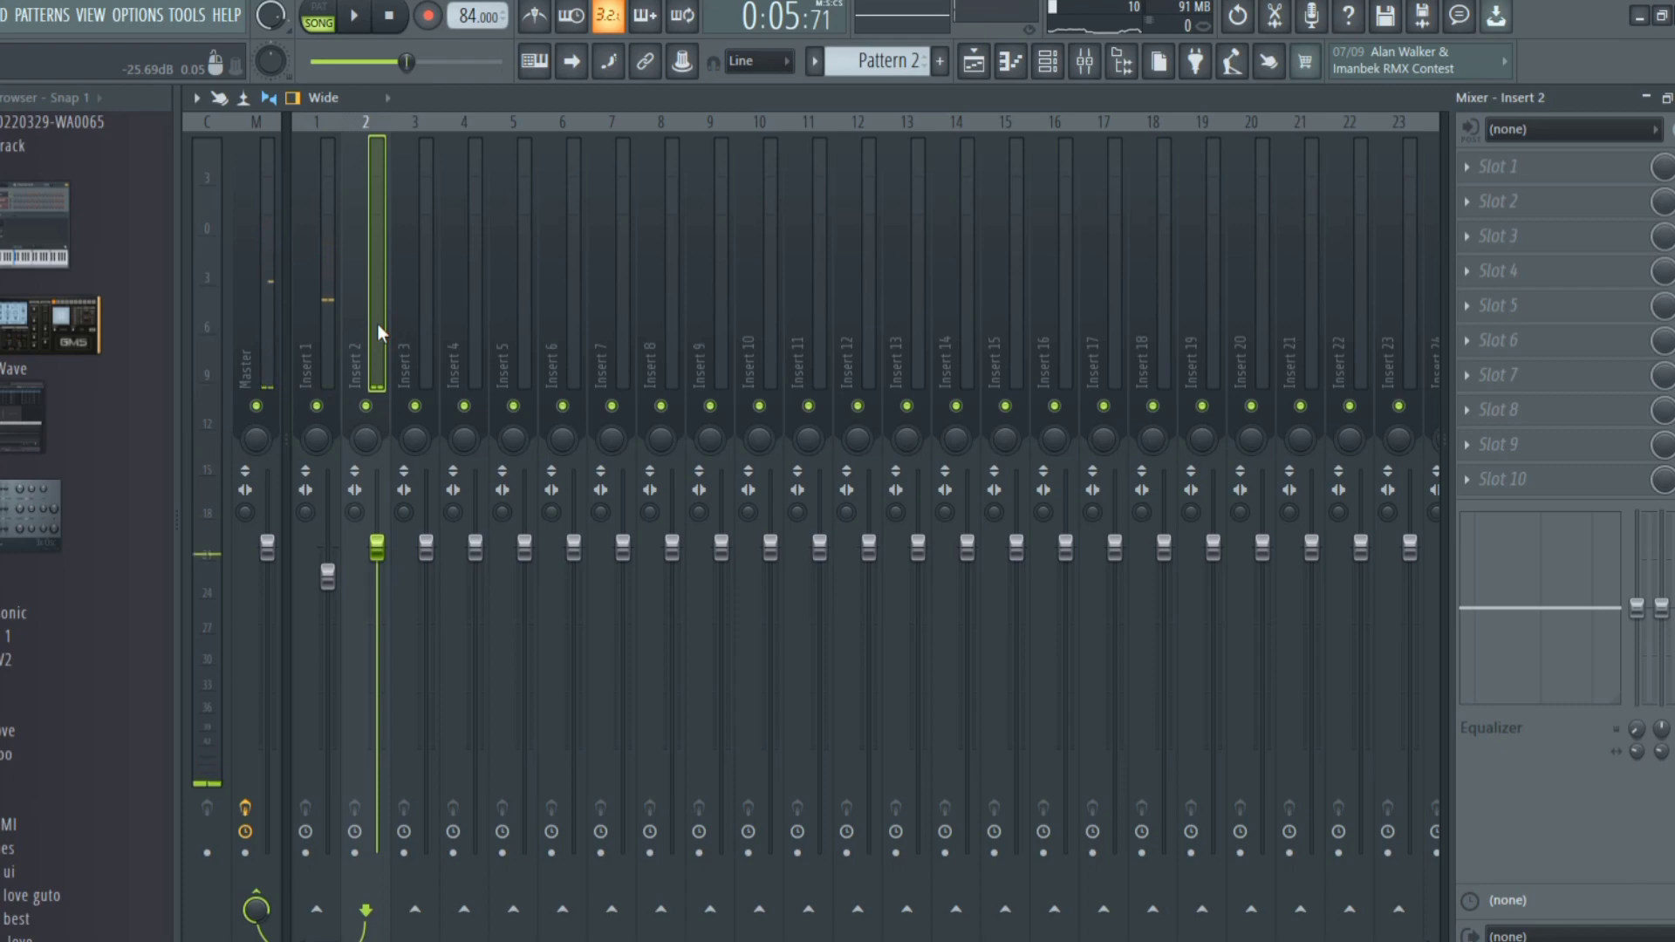
click(376, 323)
click(1520, 172)
click(986, 459)
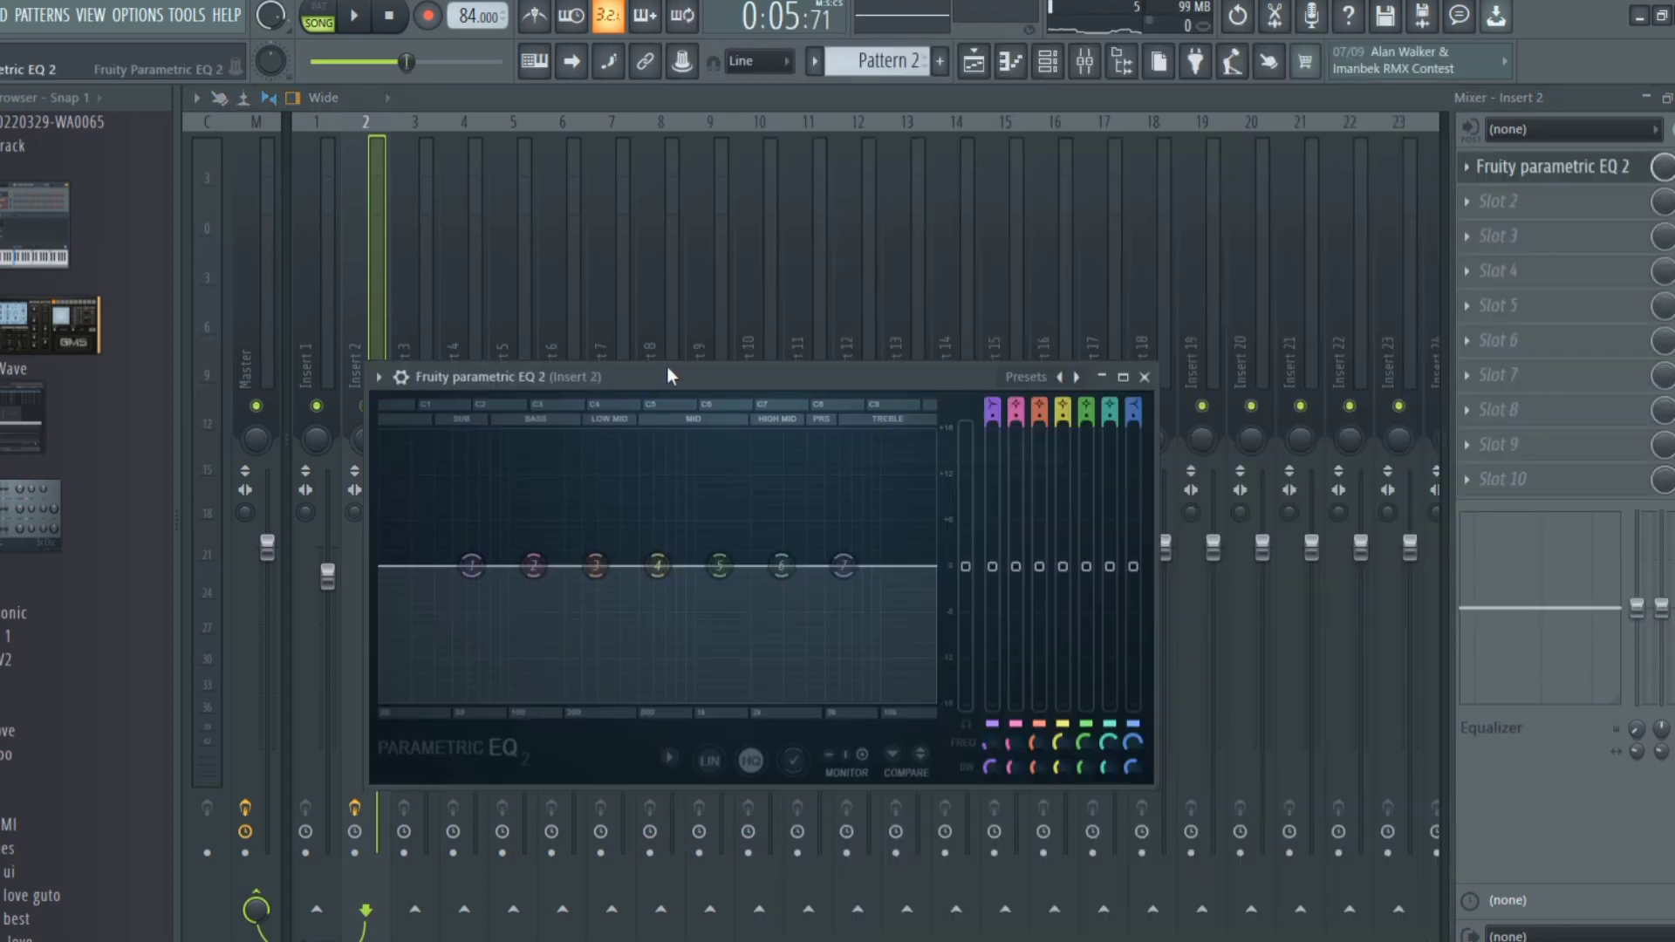
drag(691, 383, 741, 316)
key(space)
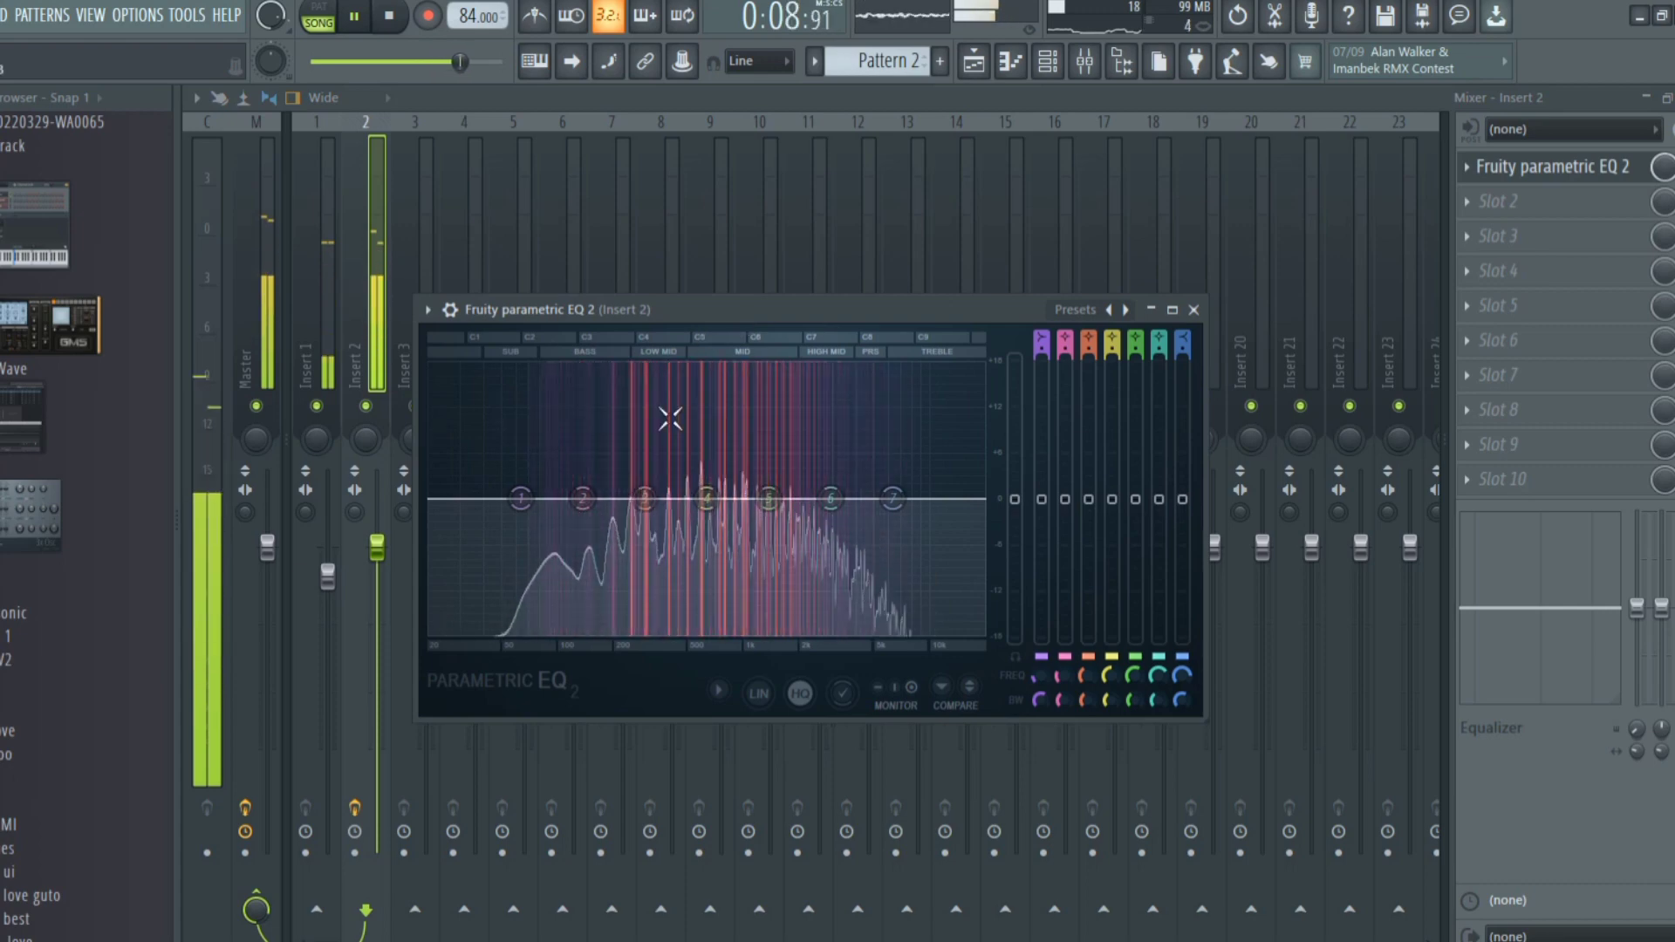
key(space)
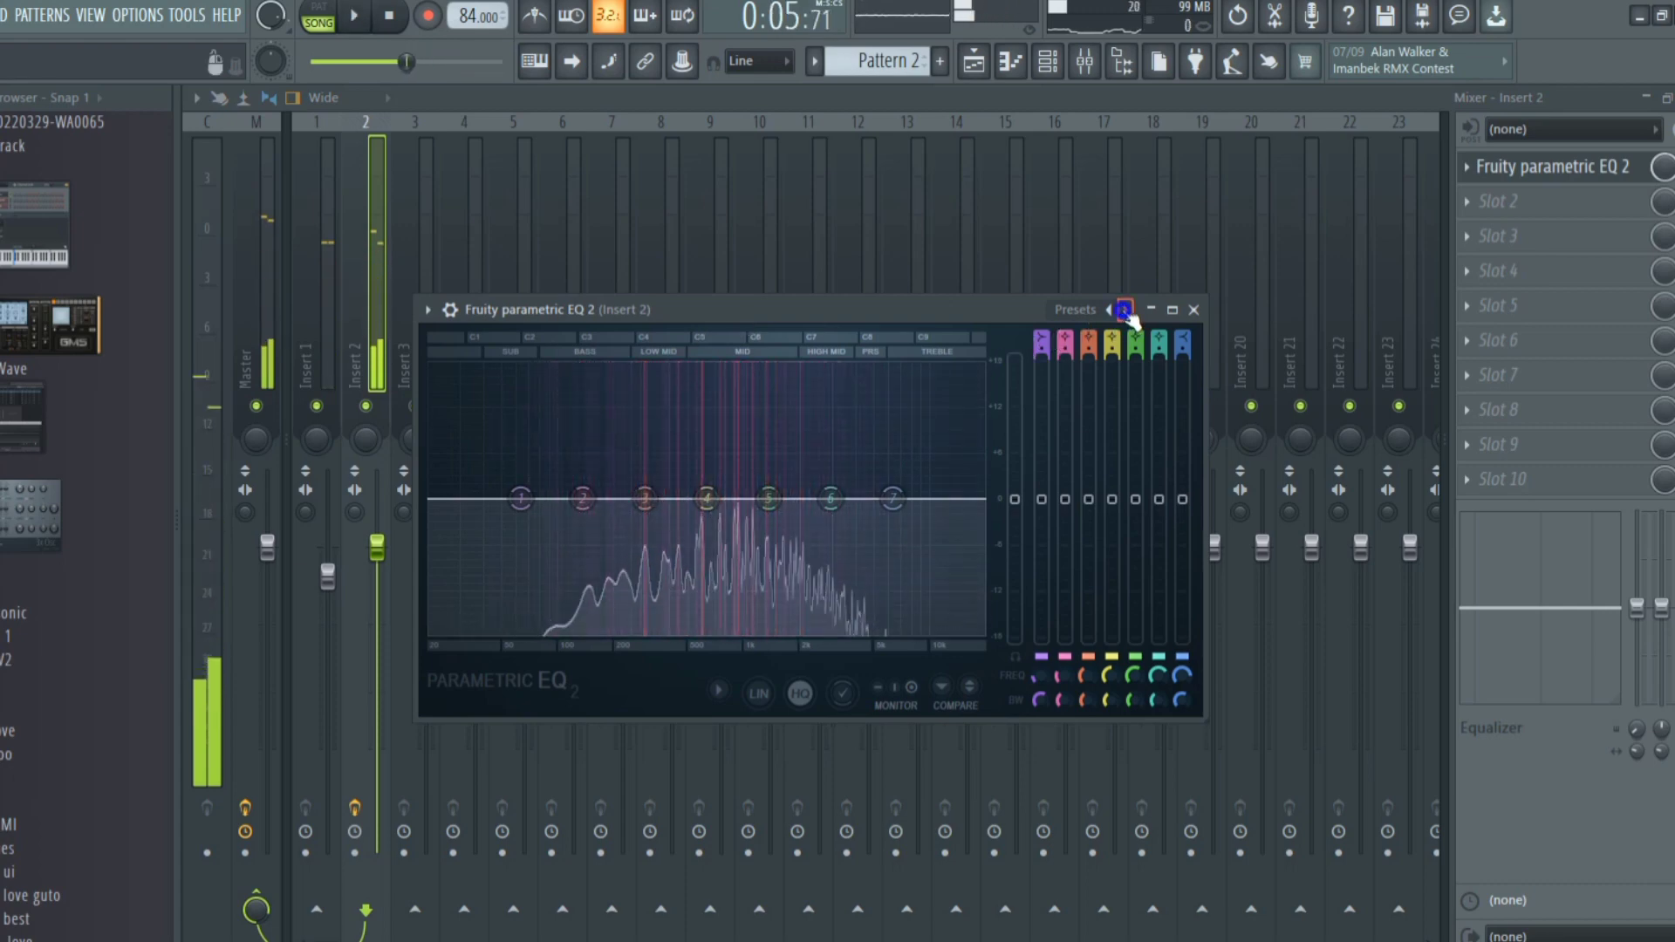
Apply the 20Hz + 18kHz cut preset to the EQ and raise the high-pass cutoff to between 100 and 200 Hz during playback
click(1124, 311)
click(1192, 385)
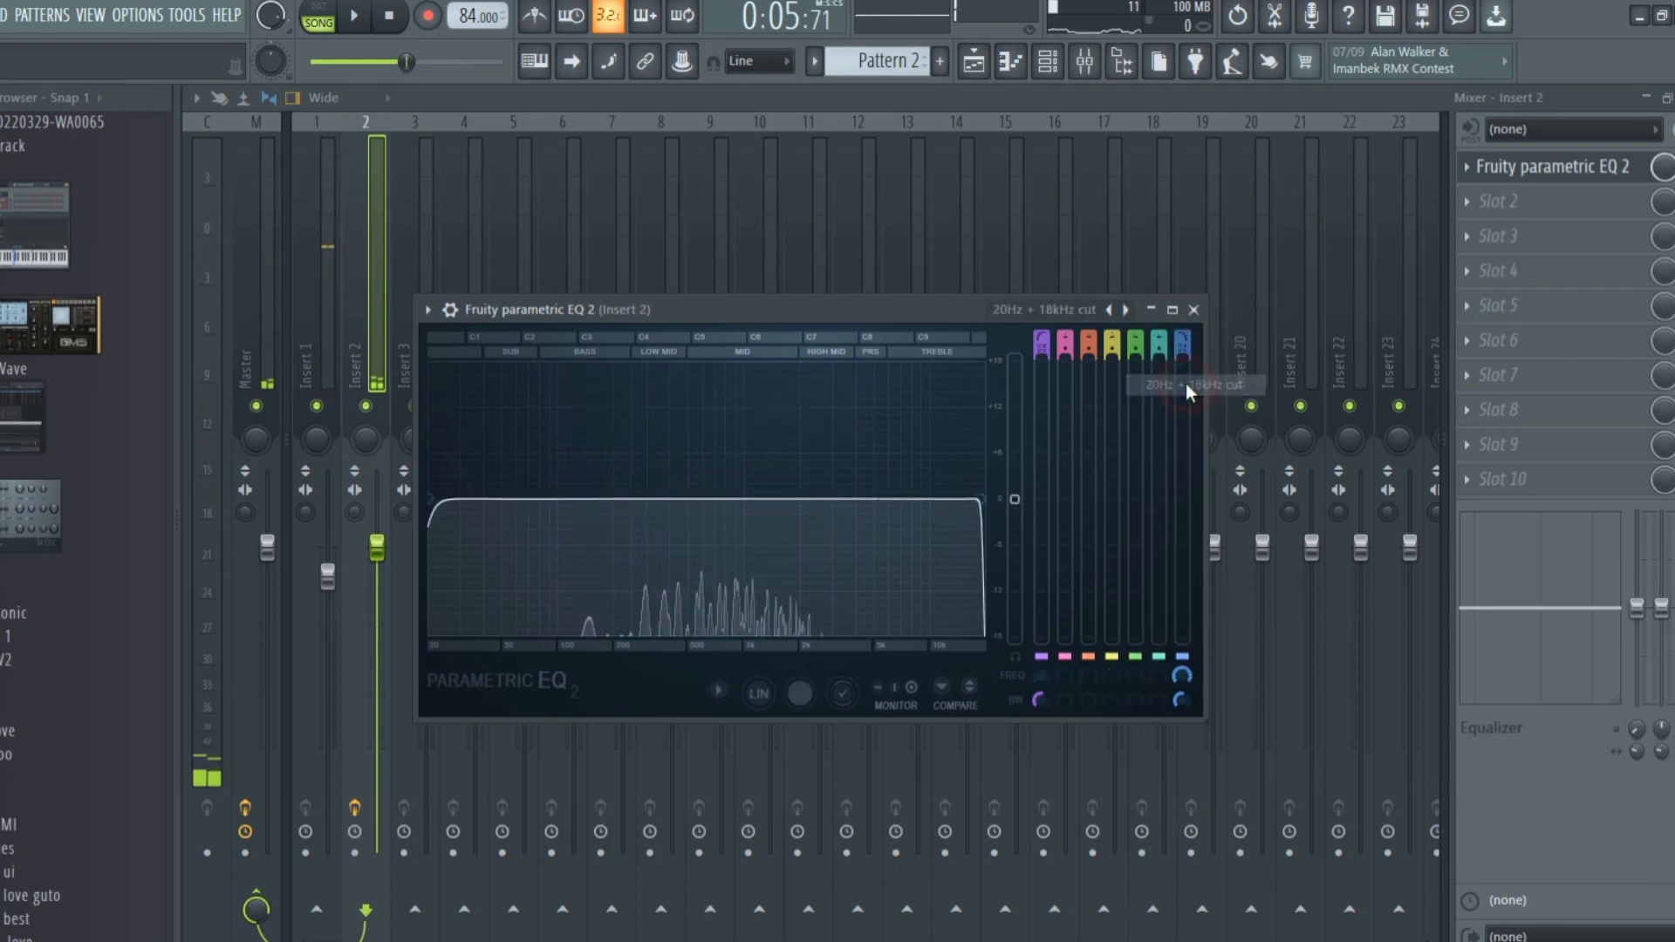
key(space)
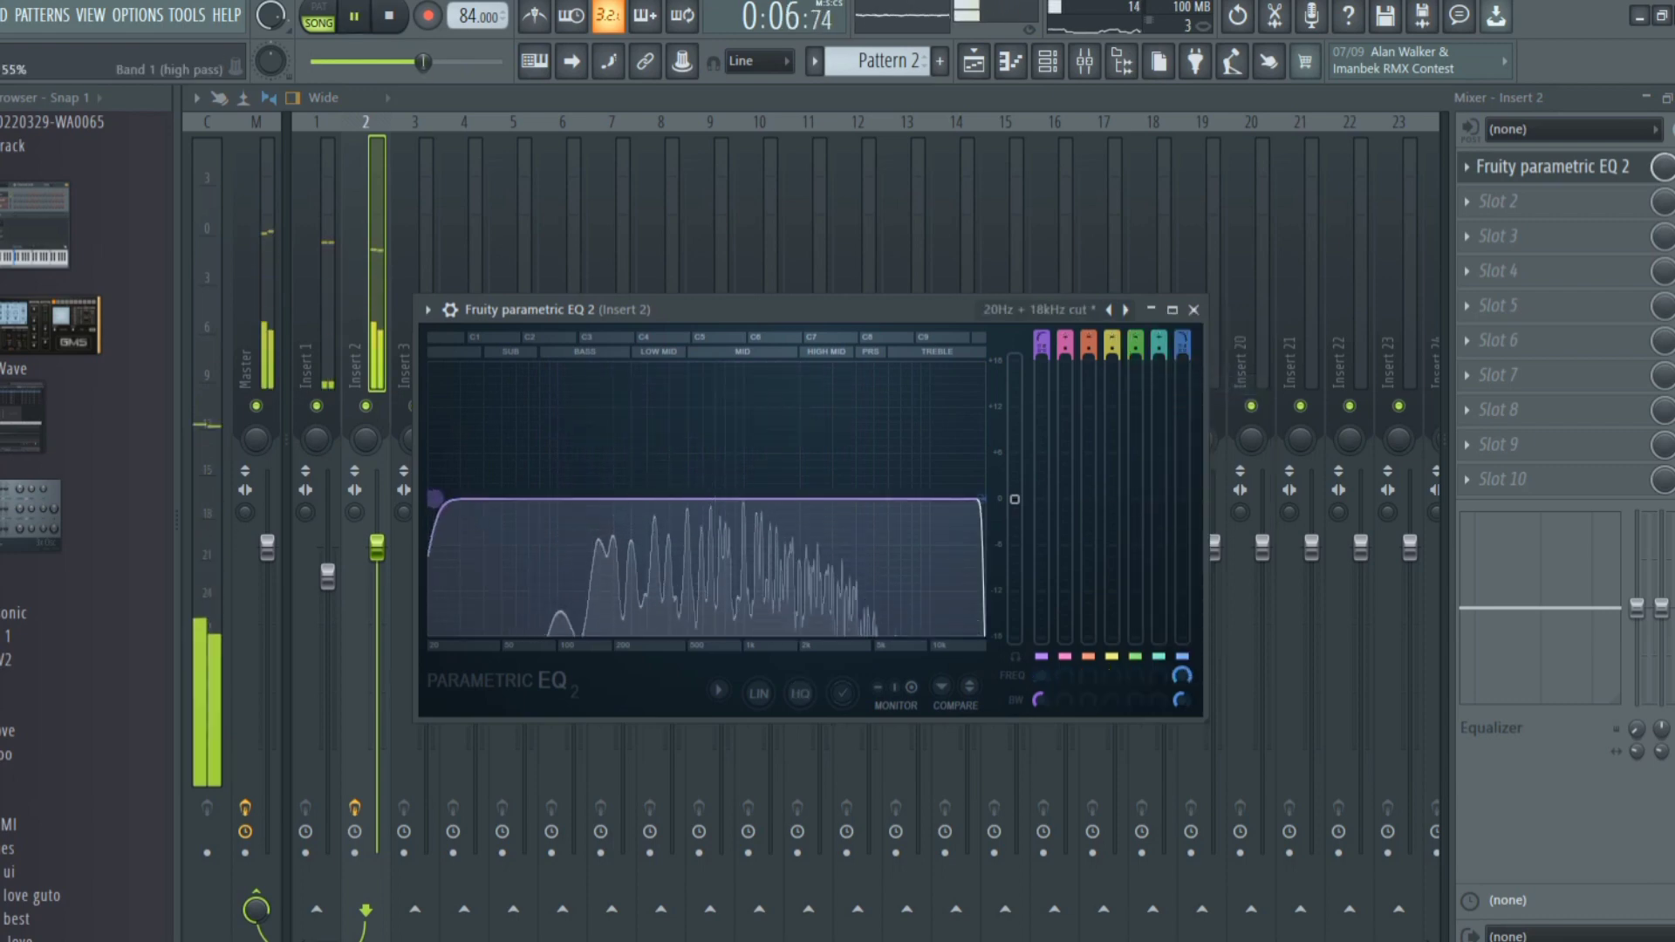
drag(433, 499, 587, 496)
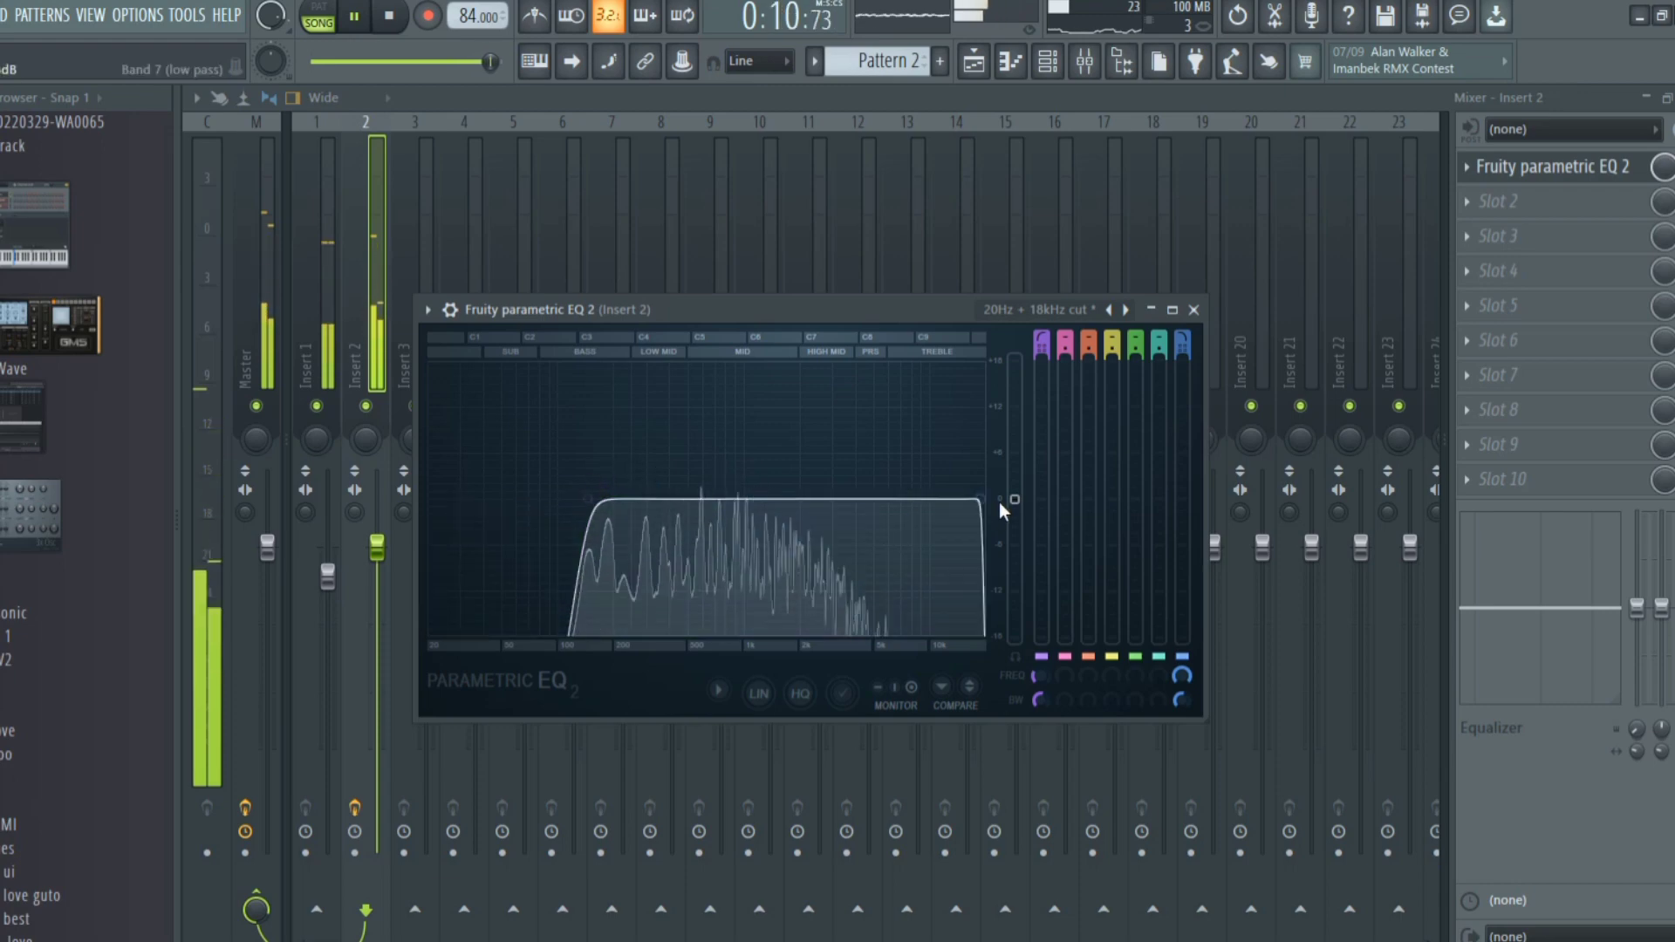
Lower the EQ's low-pass cutoff to between 5 and 10 kHz and fine-tune the high-pass cutoff between 100 and 200 Hz
drag(987, 509, 909, 510)
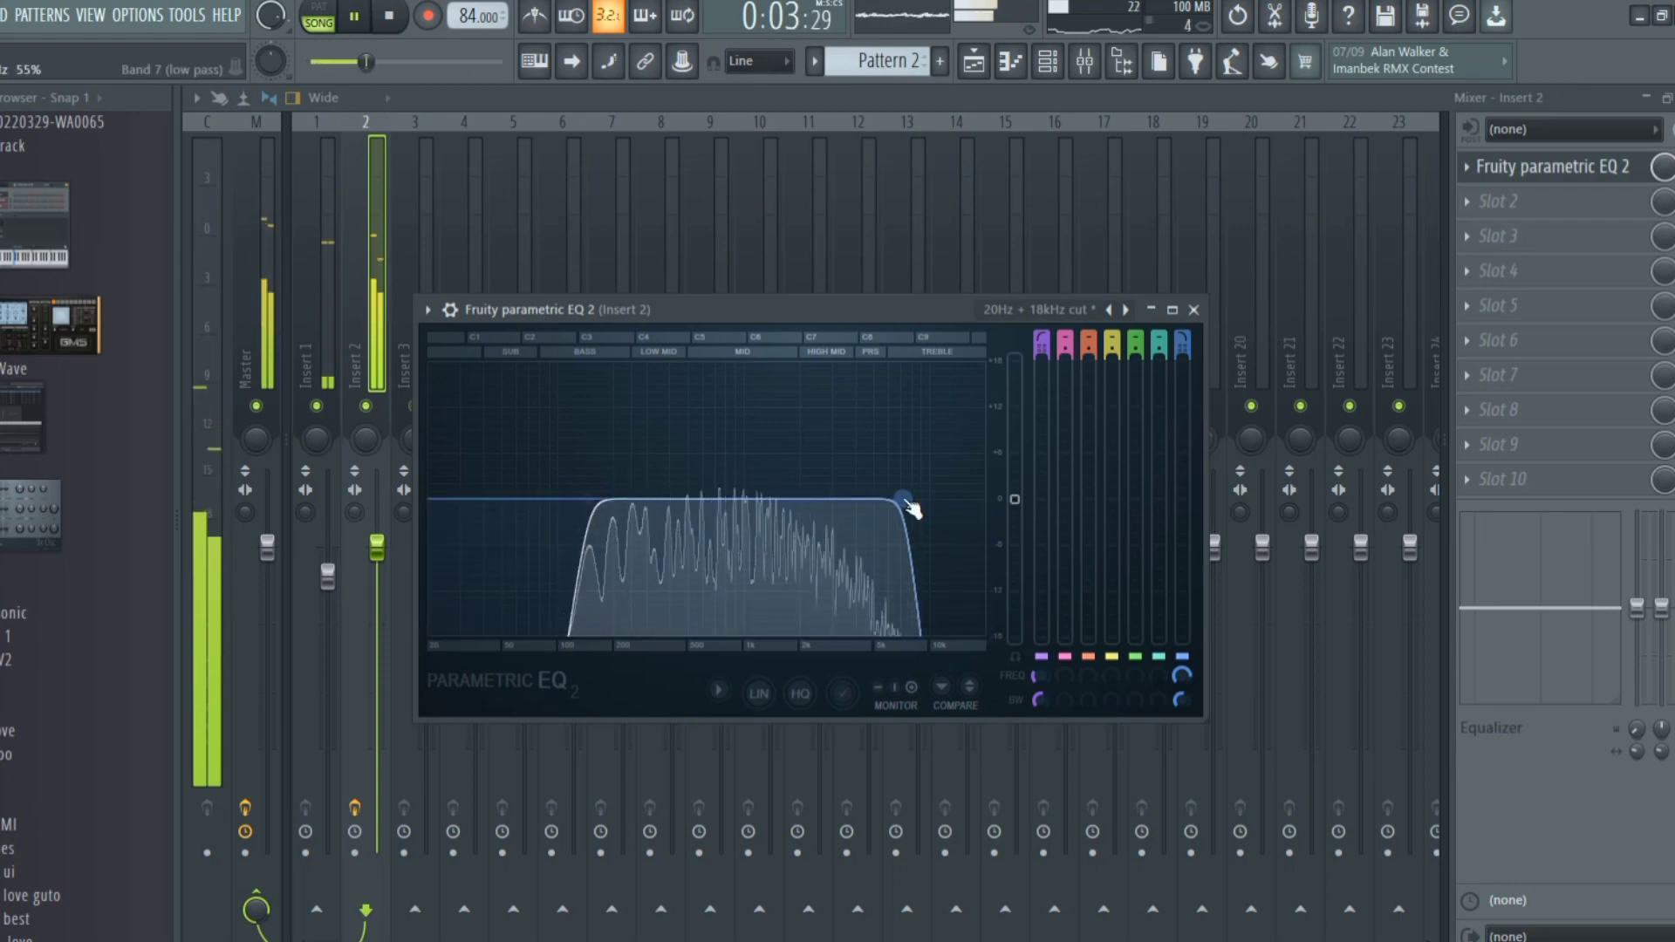
drag(594, 498, 602, 498)
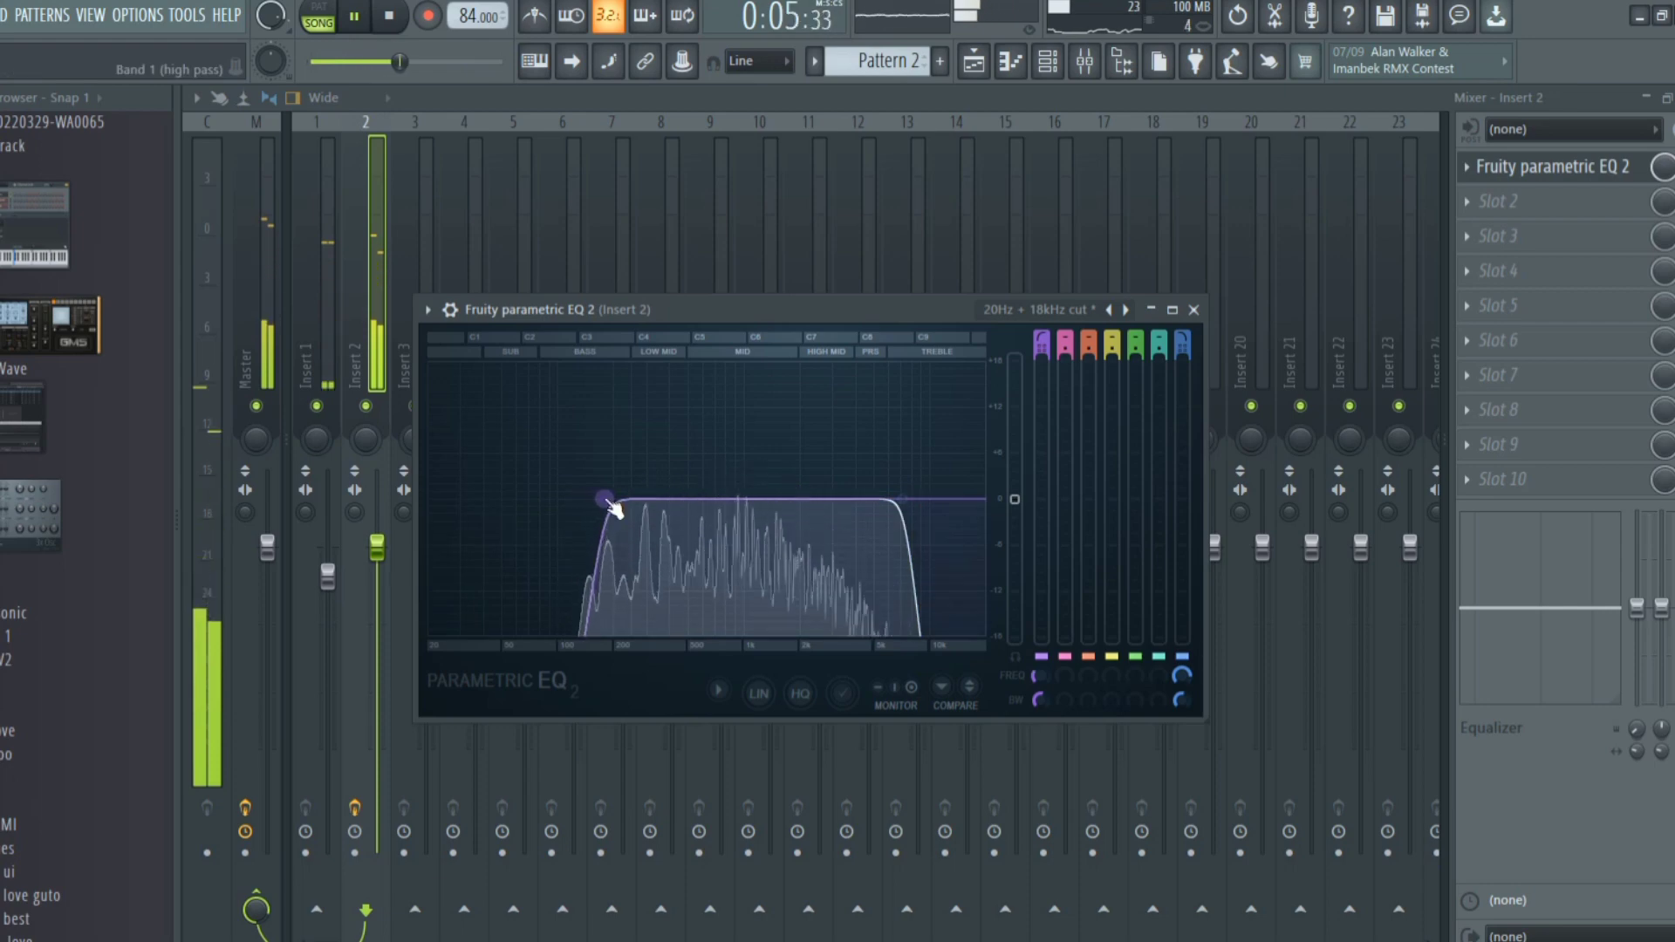
scroll(613, 509, up, 5)
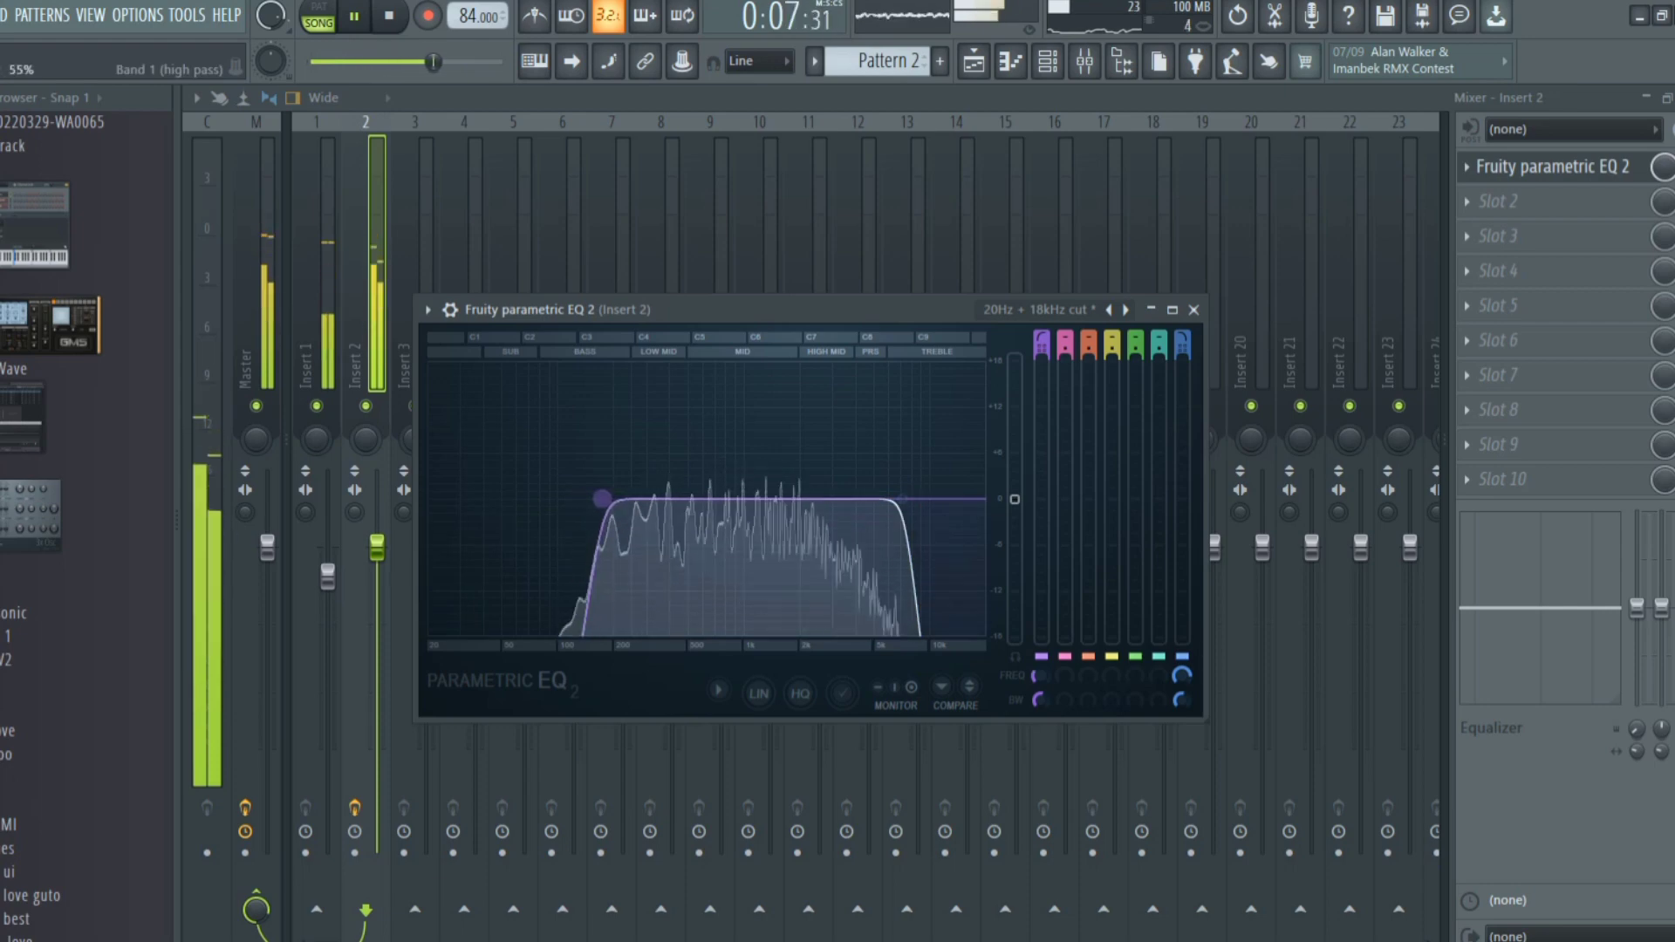
drag(602, 498, 595, 498)
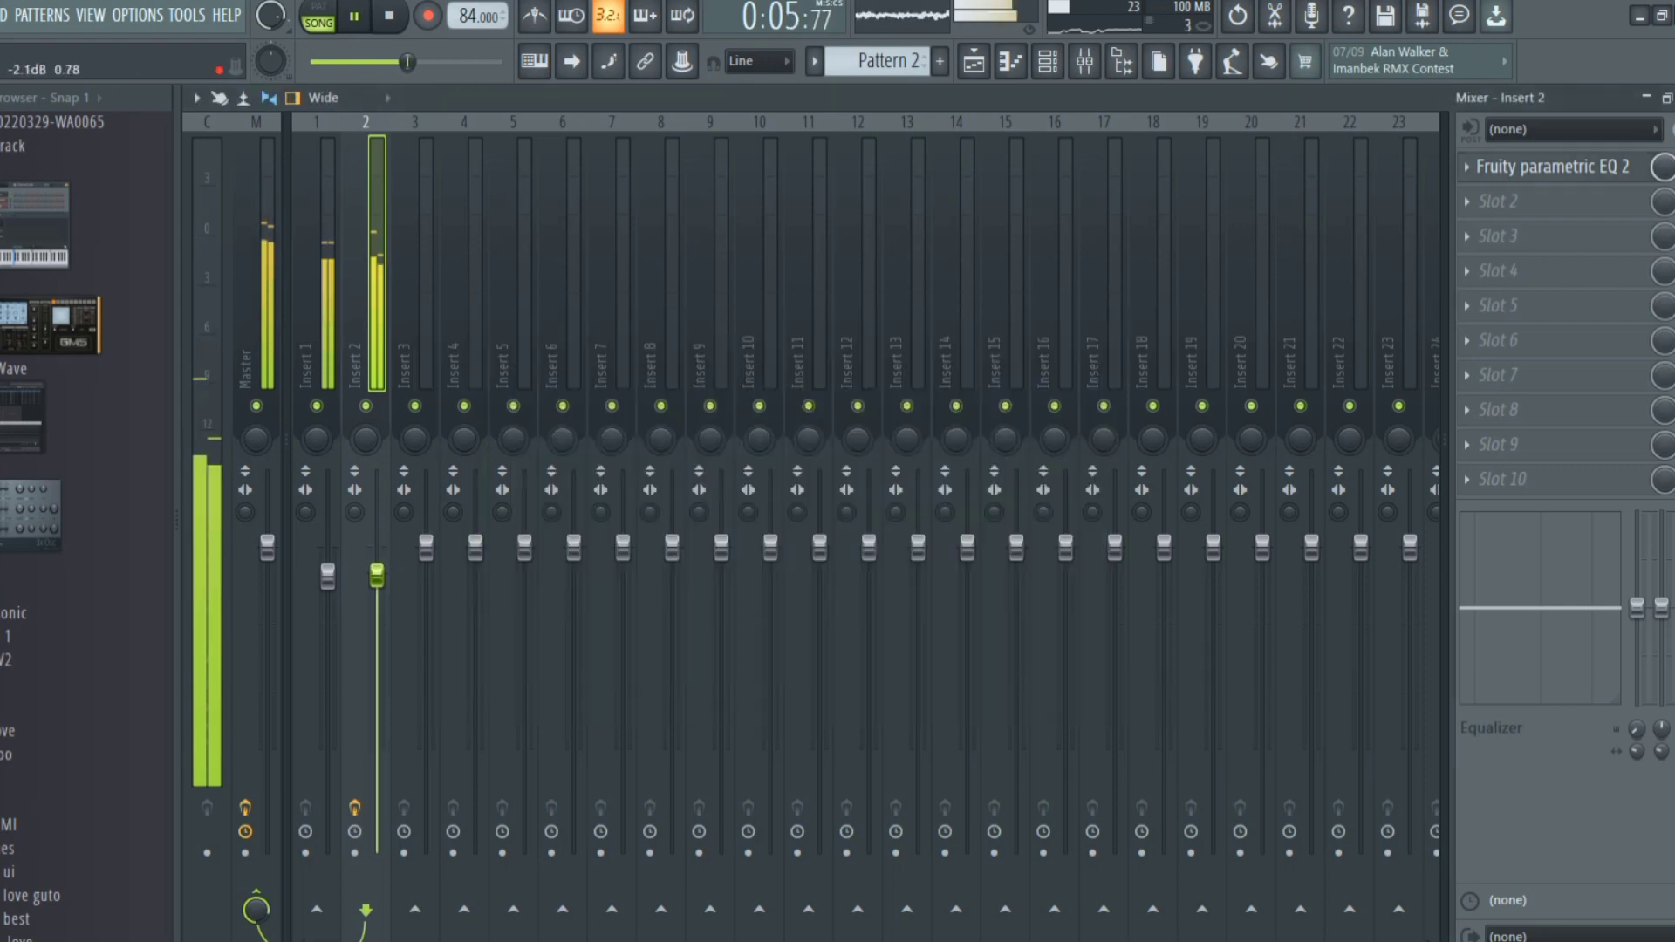
Lower the Insert 2 volume fader to -3.4 dB while the beat plays and stop playback
mouse_move(377, 573)
mouse_down()
mouse_move(389, 602)
mouse_move(378, 591)
mouse_up()
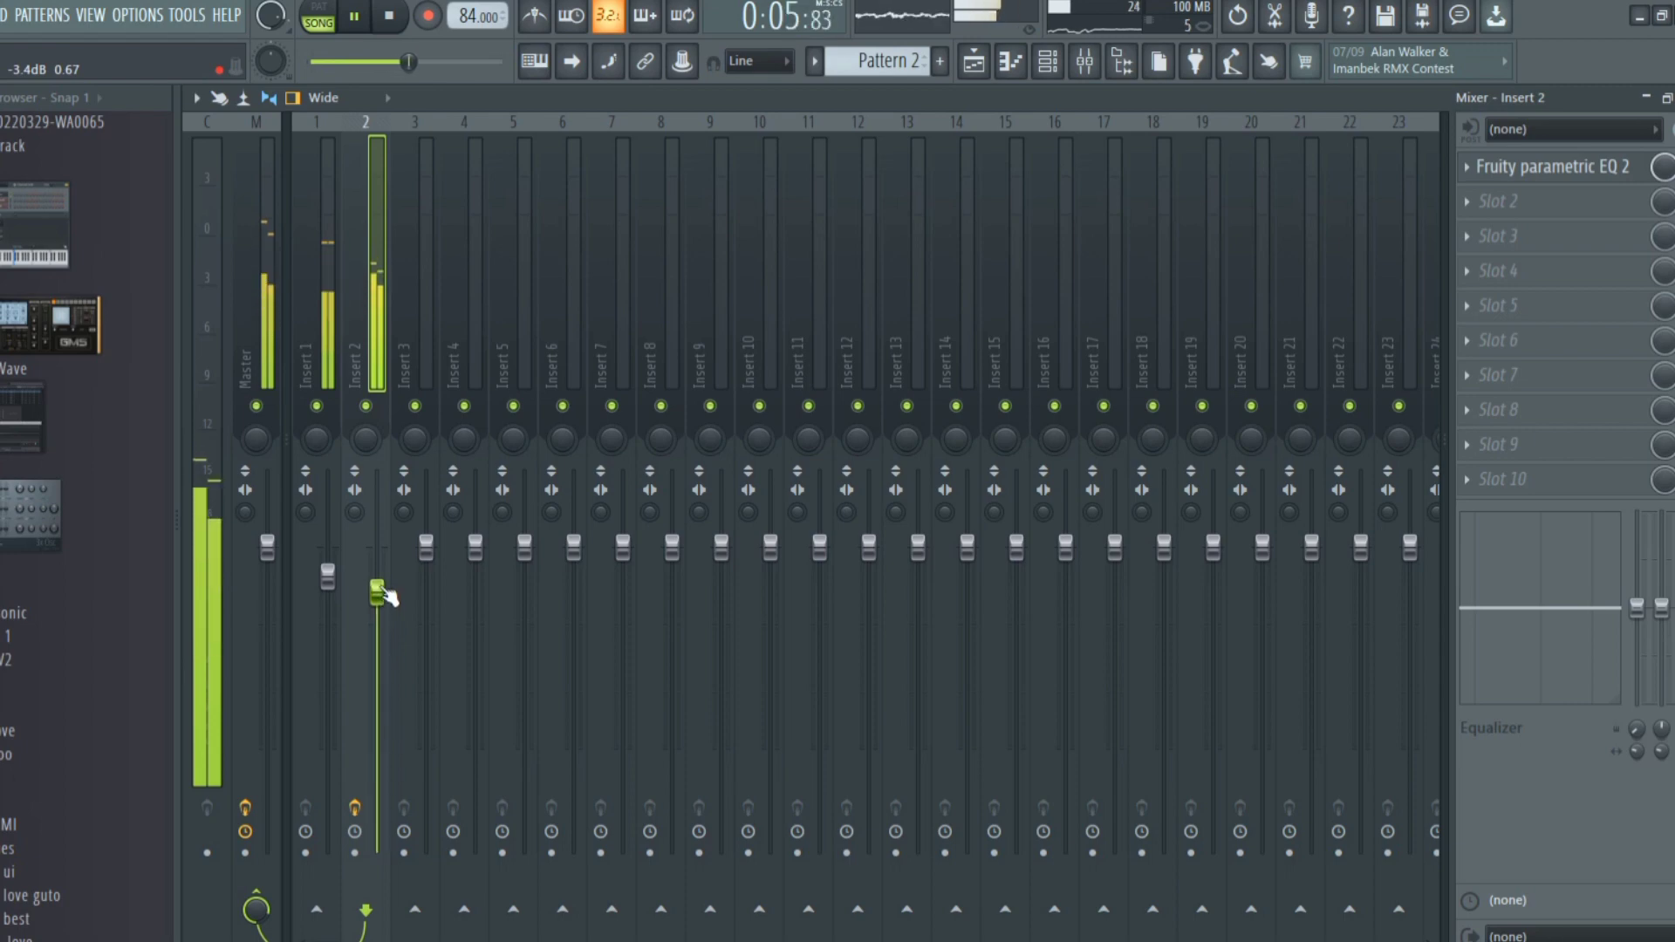
key(space)
Switch to the empty Pattern 3, place it at bar 1 of Track 3 in the playlist, and return the playhead to the start
key(F6)
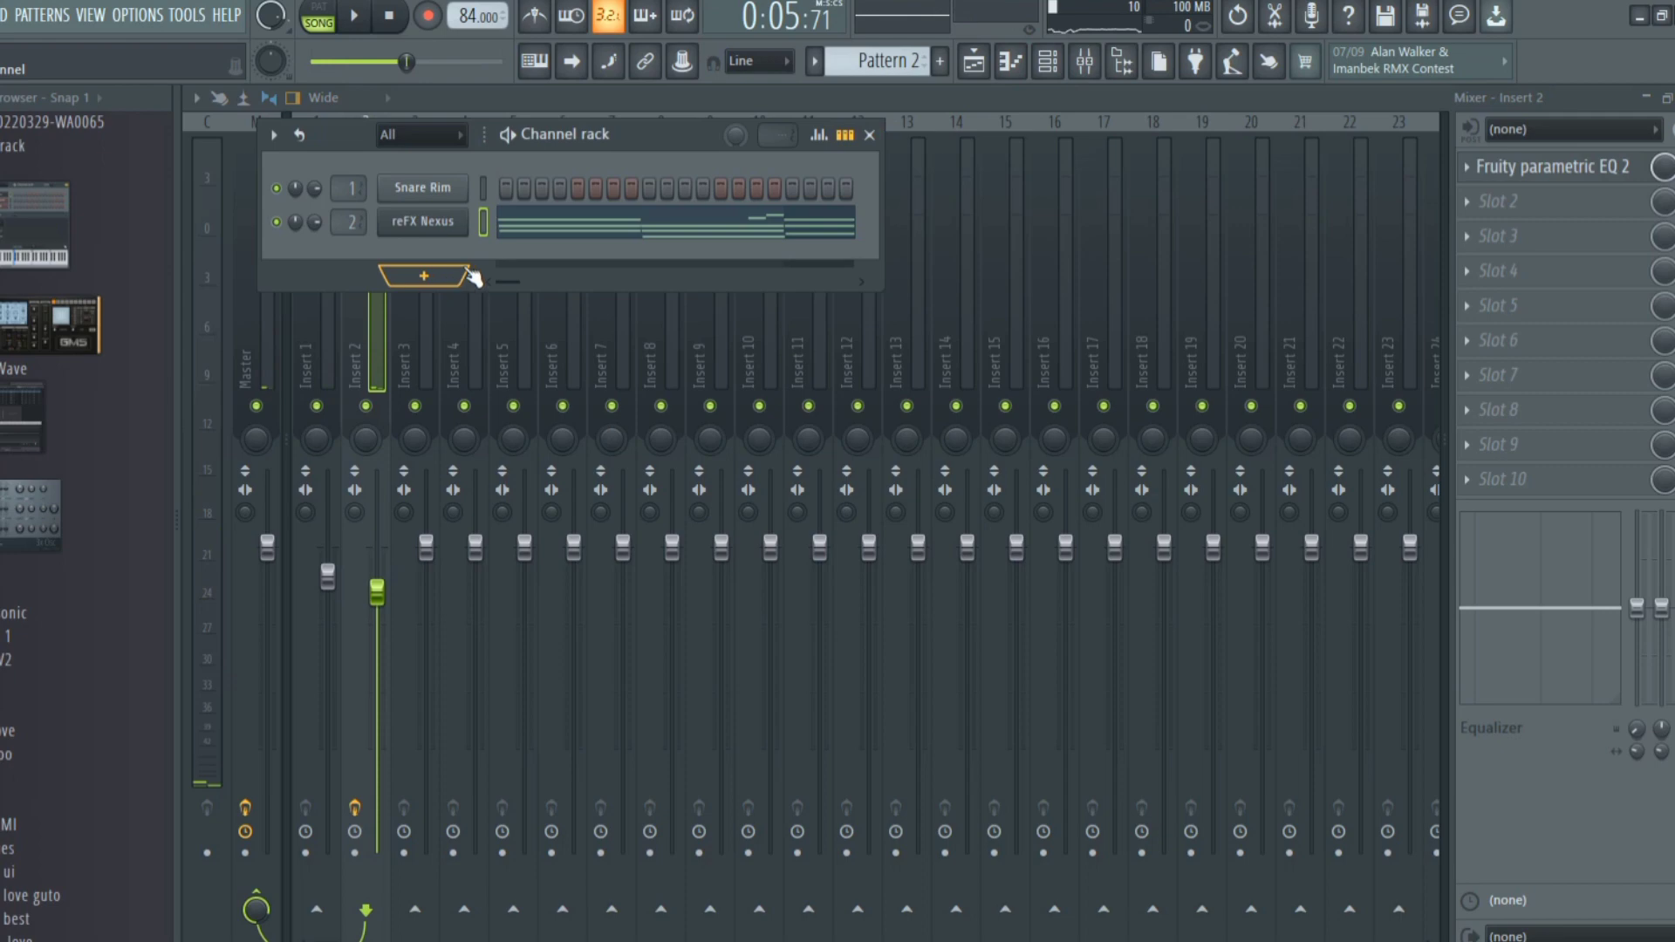
scroll(907, 59, down, 1)
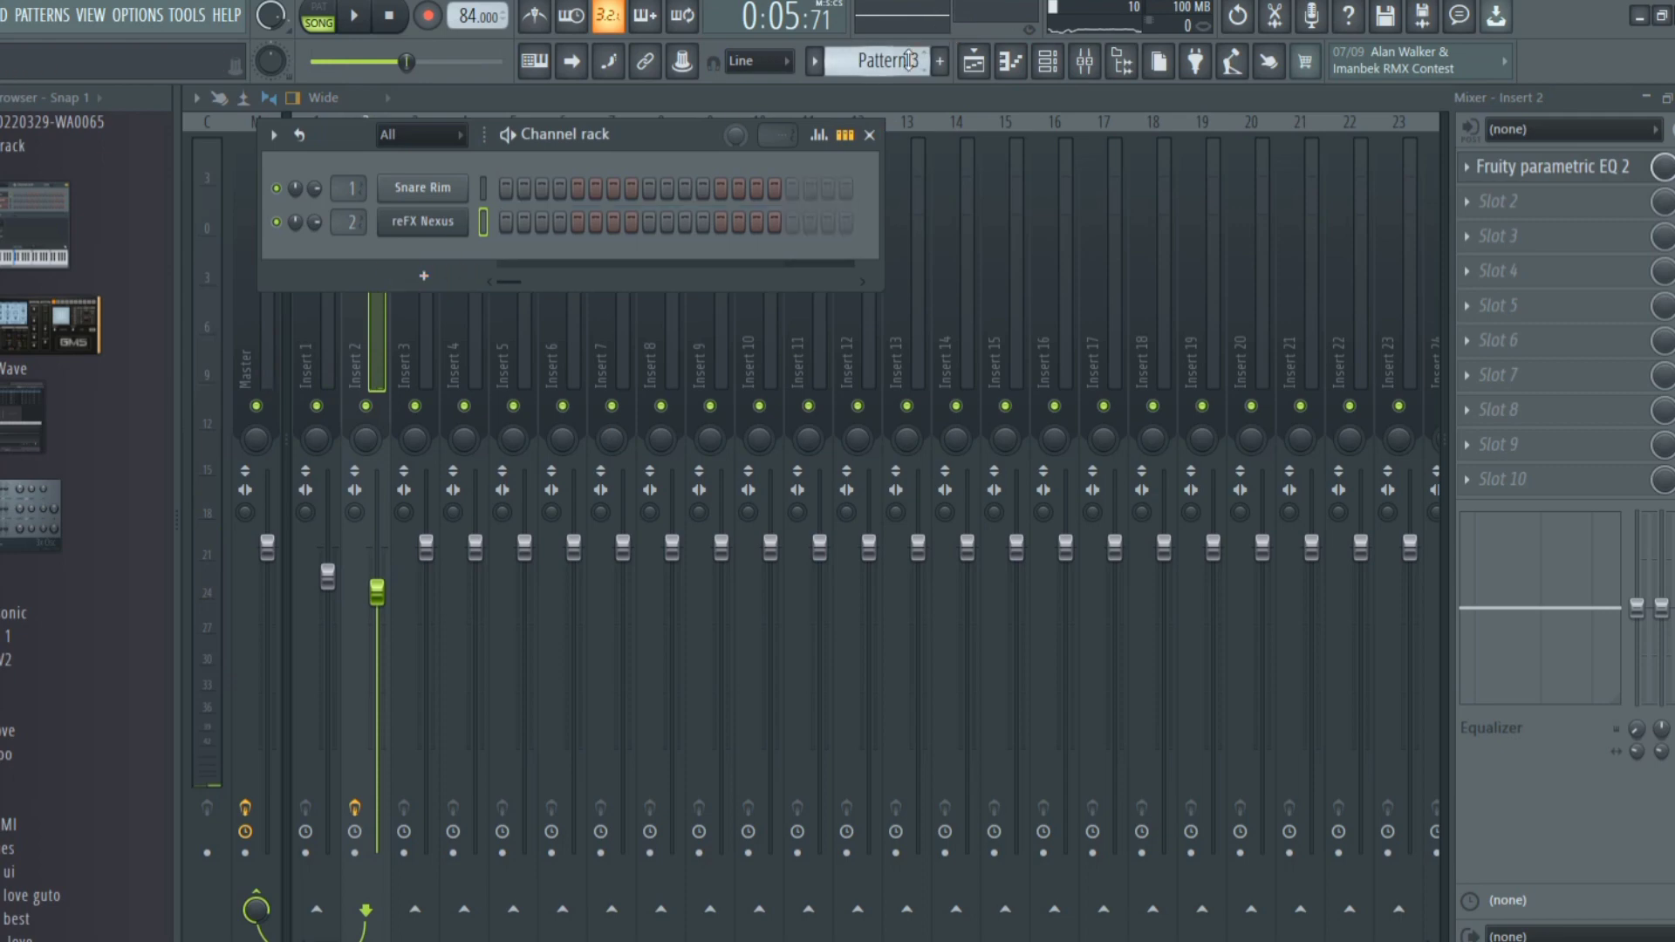
click(974, 61)
click(531, 329)
drag(565, 323, 465, 329)
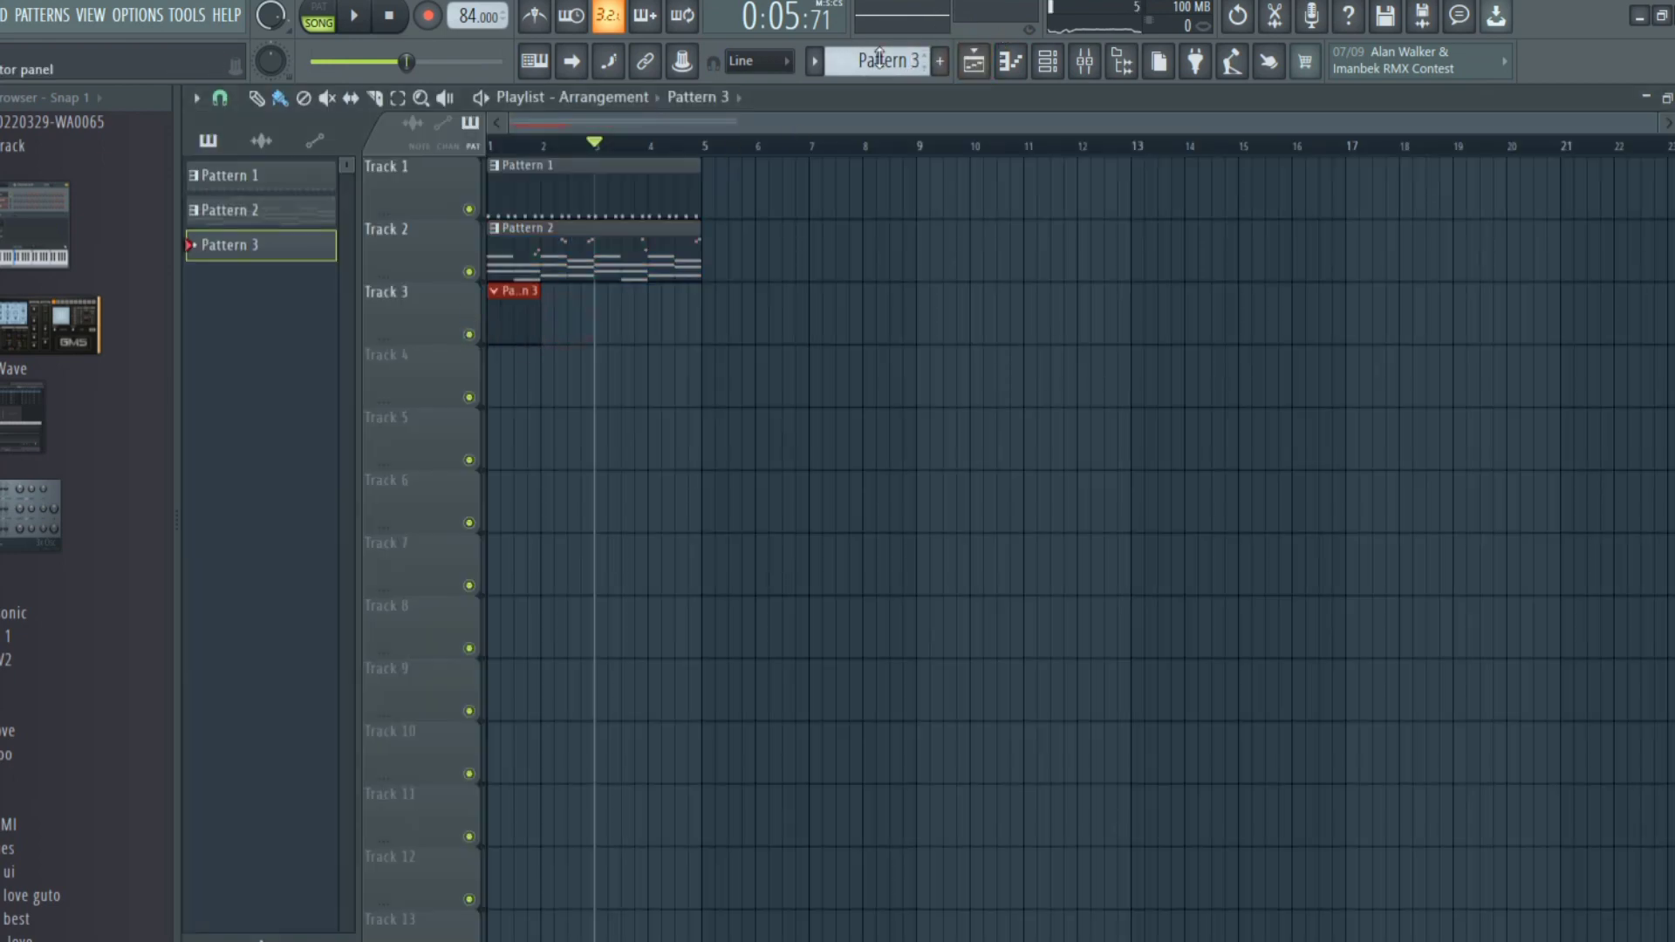
click(488, 144)
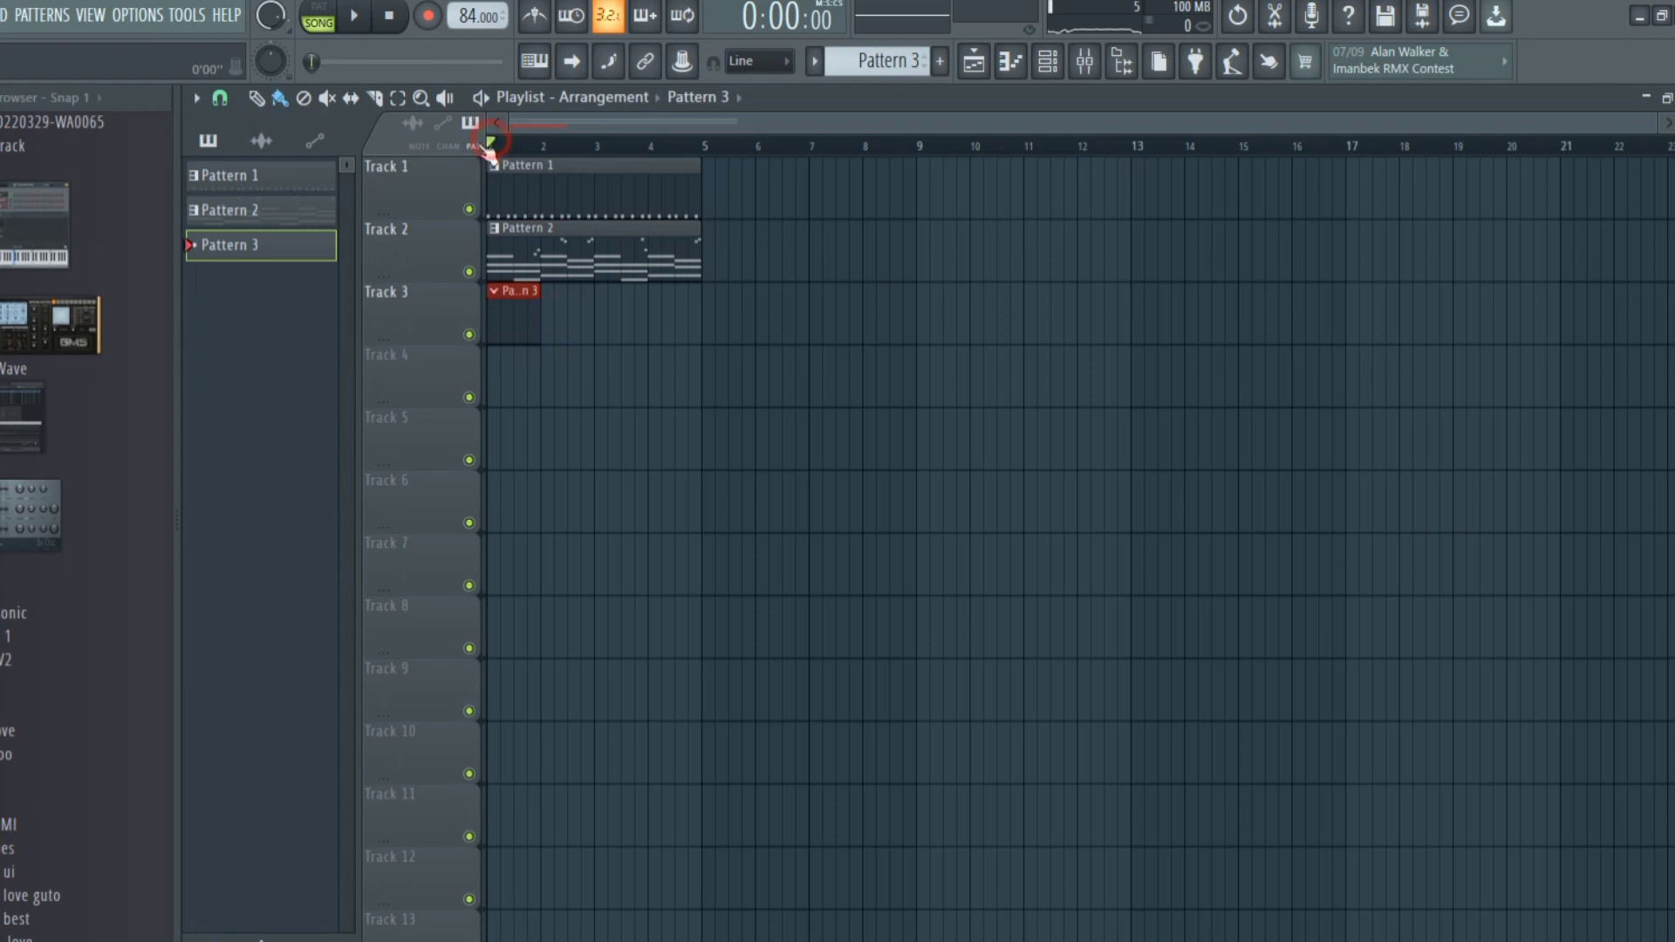
click(1049, 63)
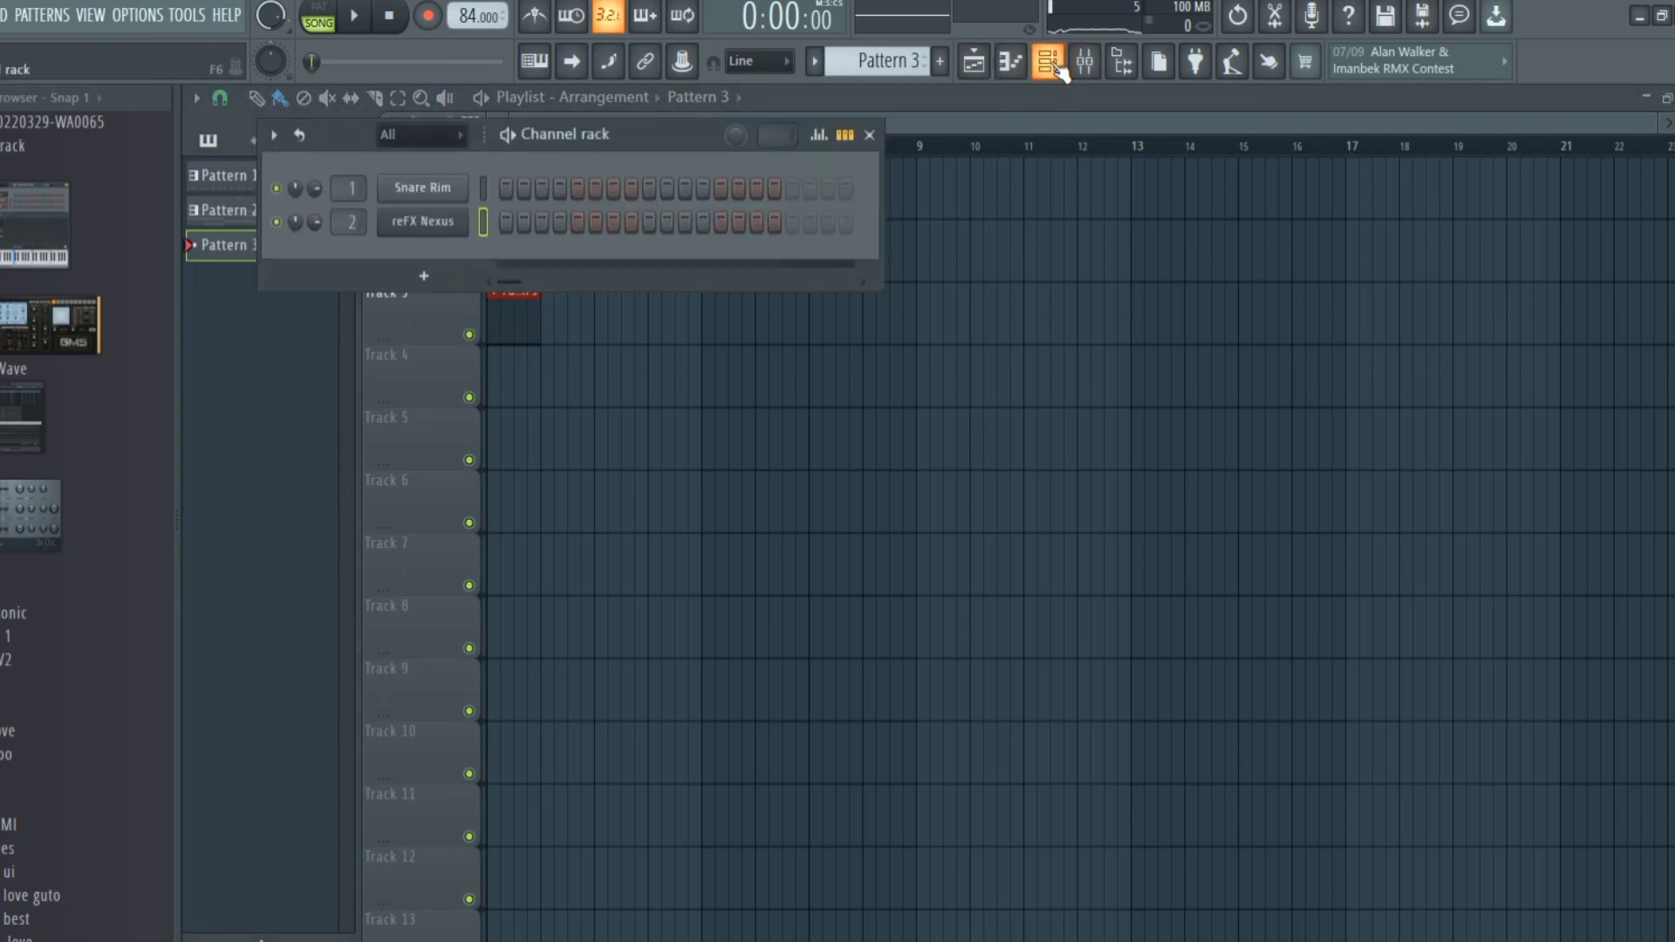
key(F6)
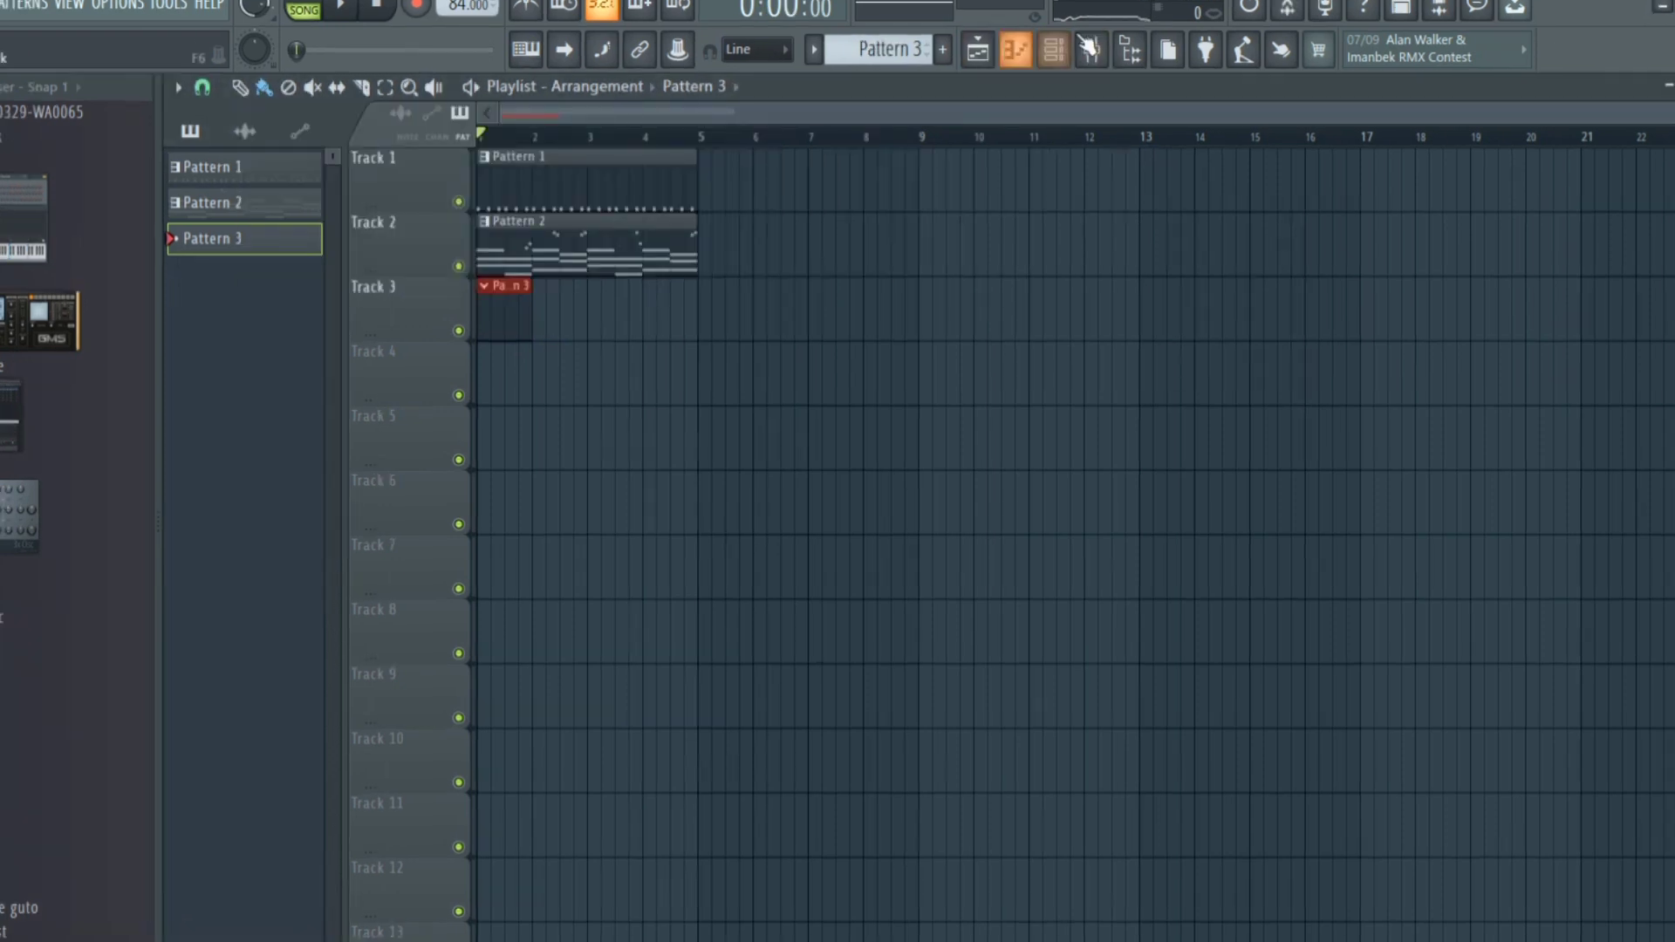